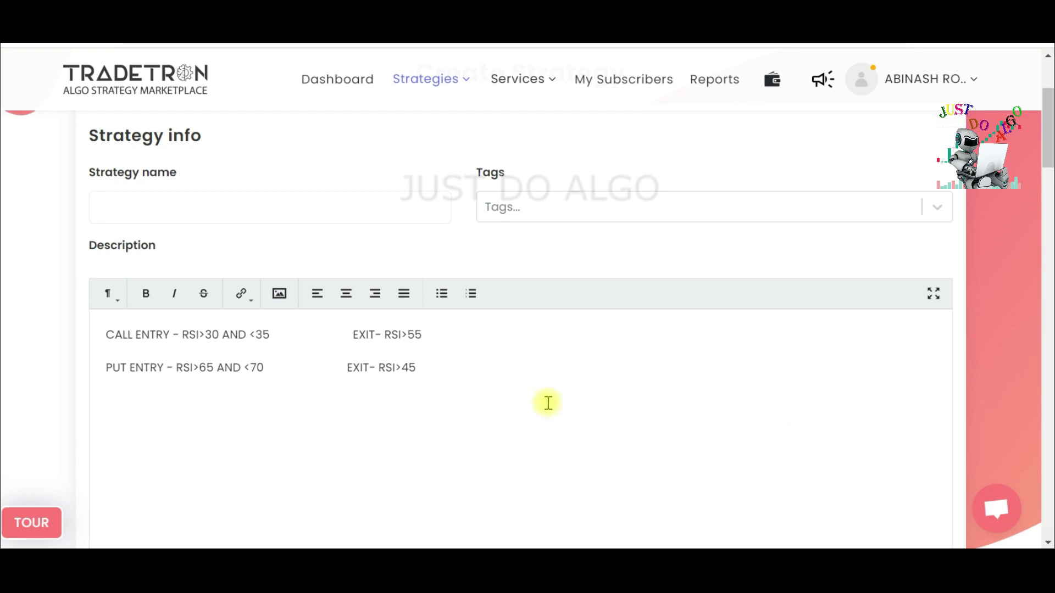
# Step: Correct the put exit rule in the strategy description to read RSI<45
pyautogui.click(453, 83)
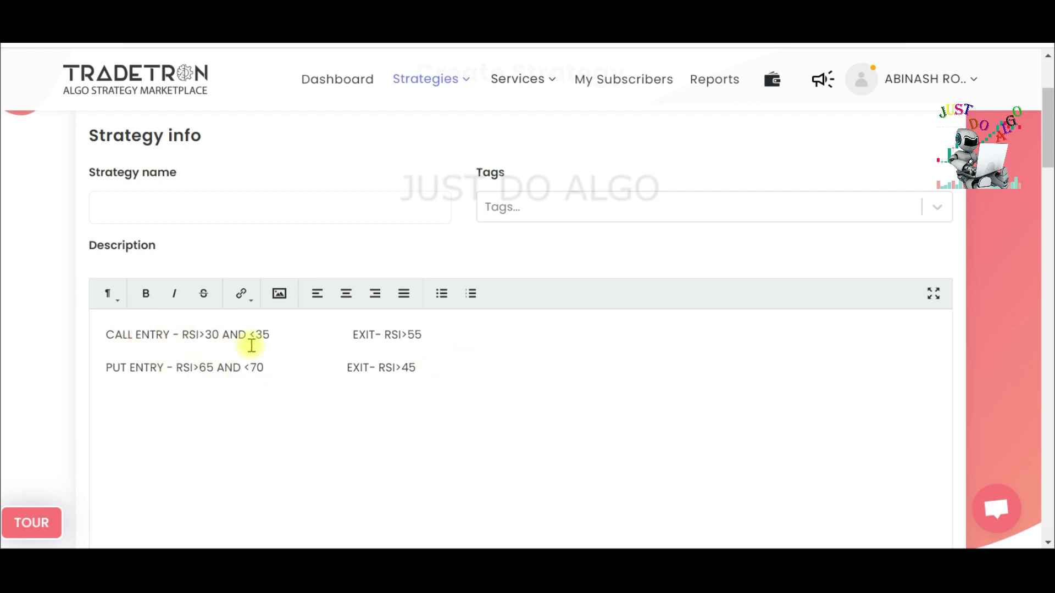
pyautogui.scroll(-2, 157, 345)
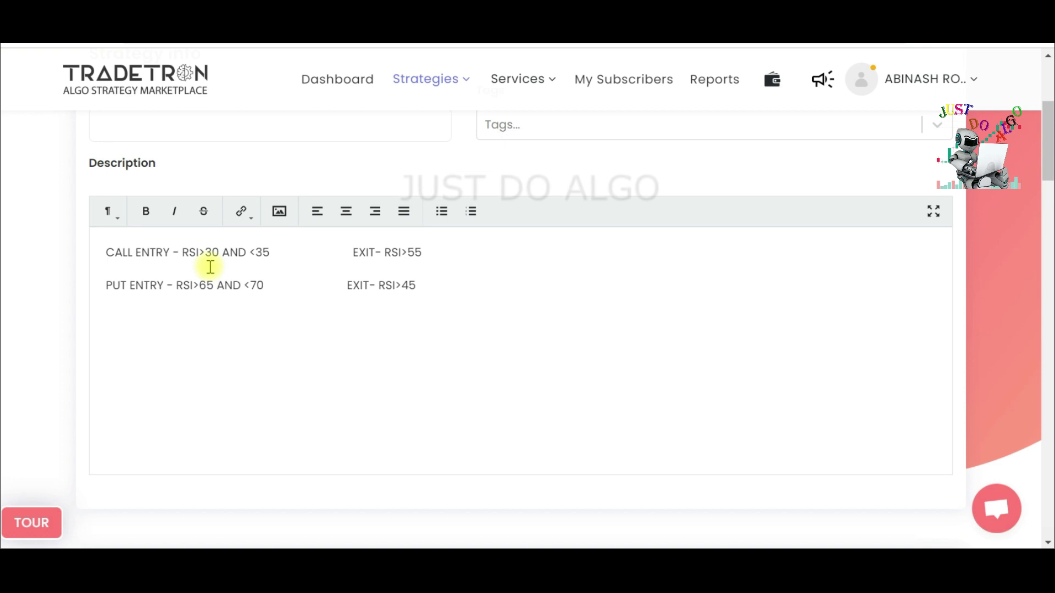
pyautogui.click(403, 289)
pyautogui.press('BackSpace')
pyautogui.write('<')
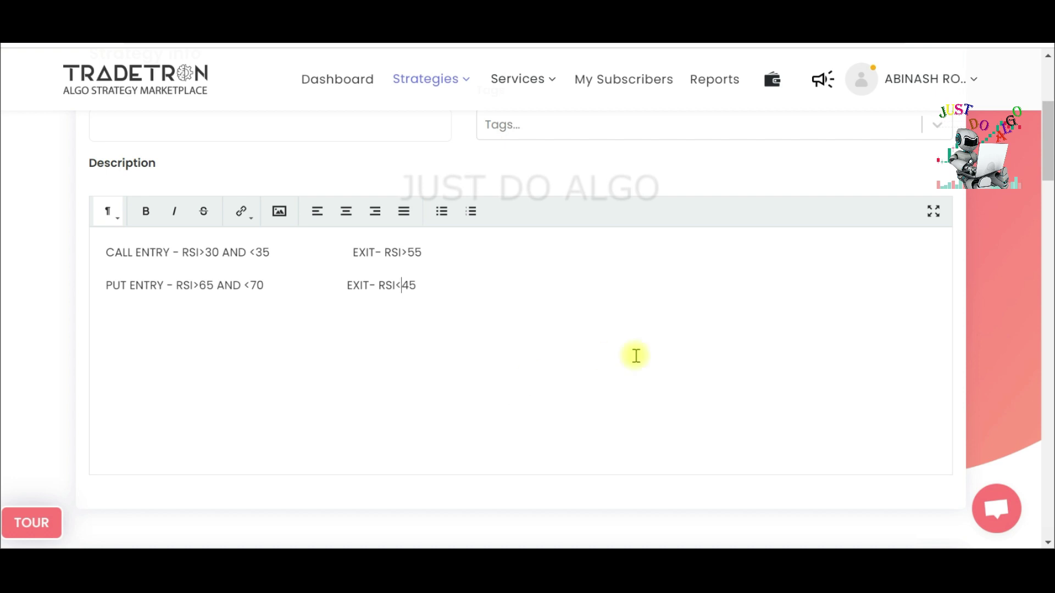
pyautogui.moveTo(425, 305); pyautogui.dragTo(98, 252)
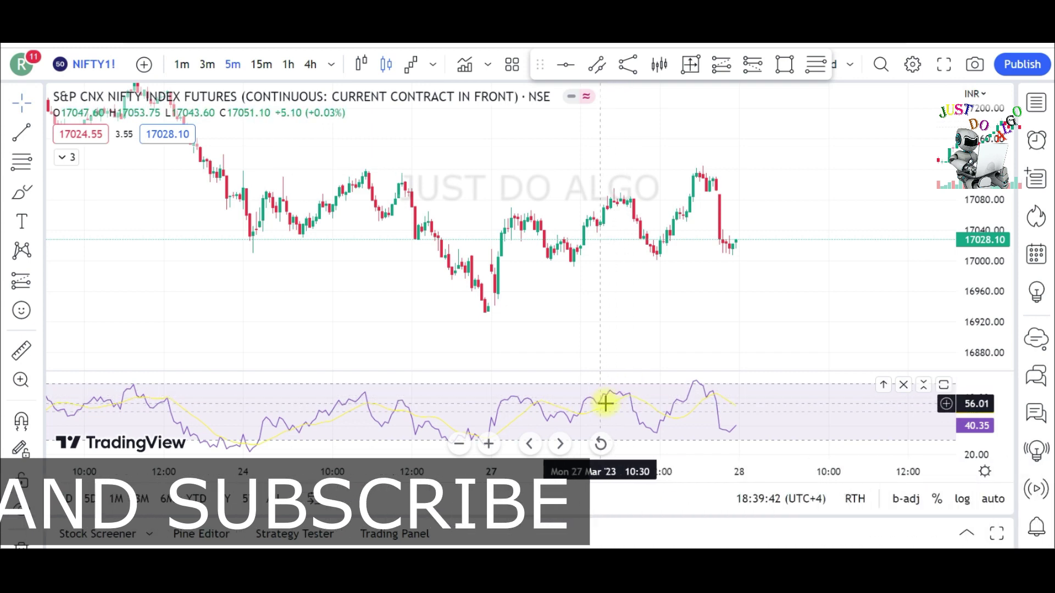
# Step: Switch to TradingView and examine the 5-minute NIFTY futures chart with its RSI around 22 to 27 March
pyautogui.moveTo(325, 349); pyautogui.dragTo(625, 363)
pyautogui.moveTo(447, 306); pyautogui.dragTo(541, 302)
pyautogui.moveTo(474, 328); pyautogui.dragTo(445, 350)
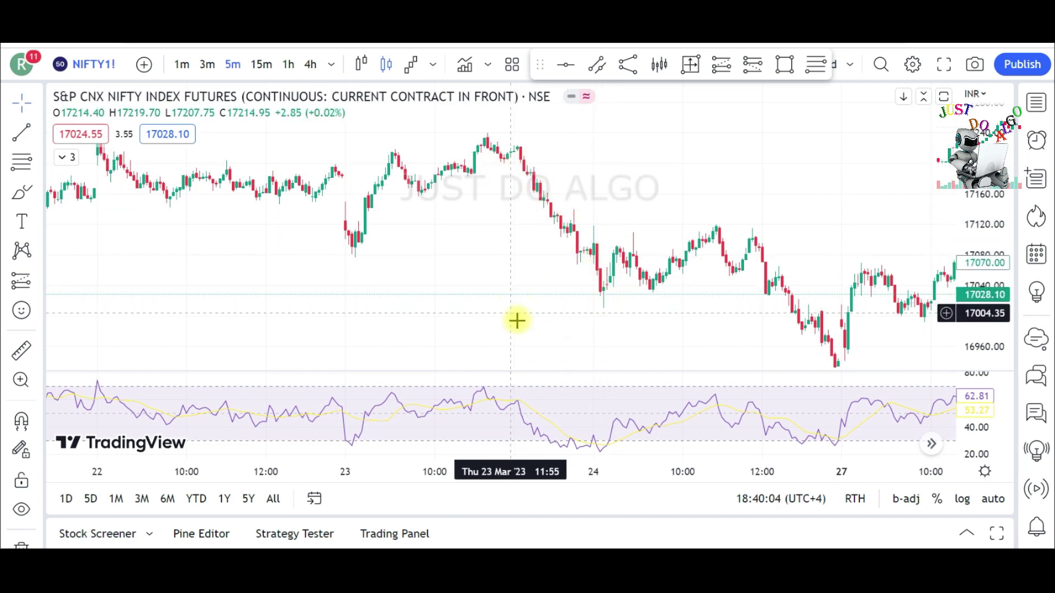
pyautogui.moveTo(516, 320)
pyautogui.mouseDown()
pyautogui.moveTo(407, 291)
pyautogui.moveTo(478, 344)
pyautogui.moveTo(475, 283)
pyautogui.moveTo(461, 324)
pyautogui.moveTo(435, 308)
pyautogui.moveTo(520, 311)
pyautogui.mouseUp()
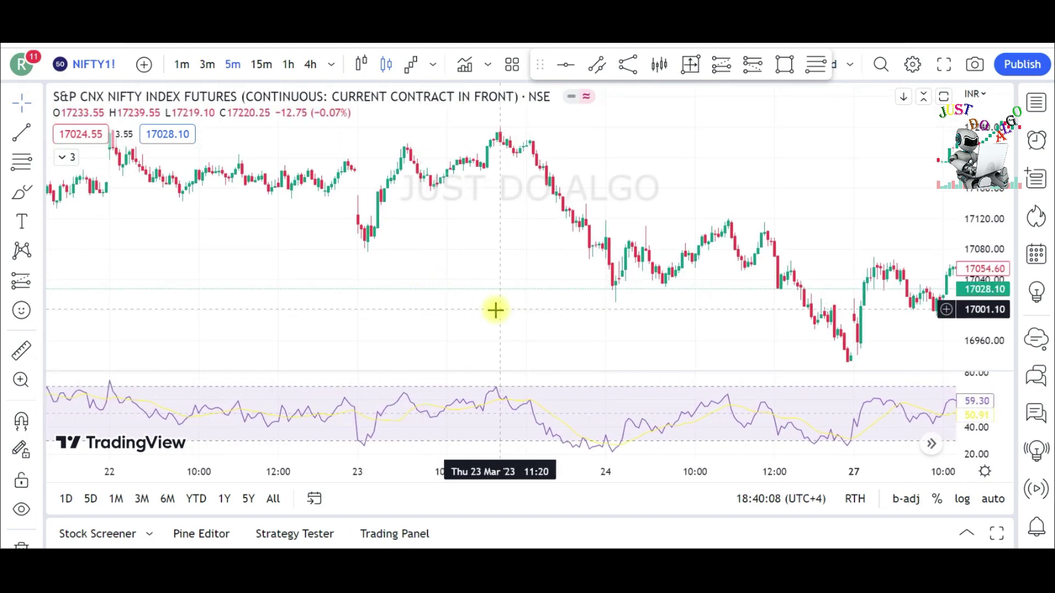
pyautogui.moveTo(638, 186); pyautogui.dragTo(598, 168)
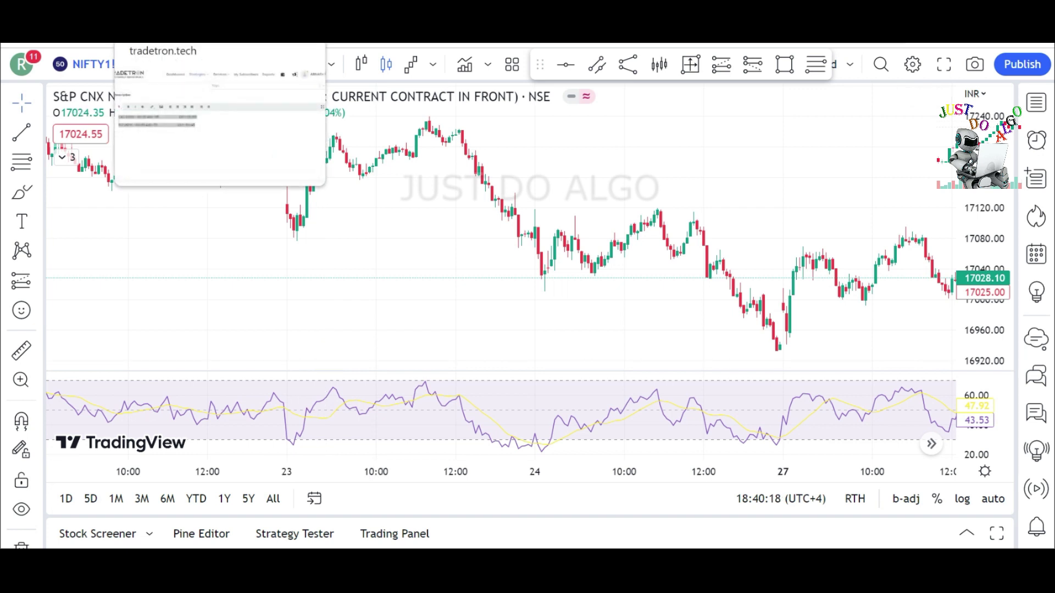
# Step: Switch back to Tradetron and review the call and put RSI rules in the strategy description
pyautogui.click(165, 44)
pyautogui.click(302, 437)
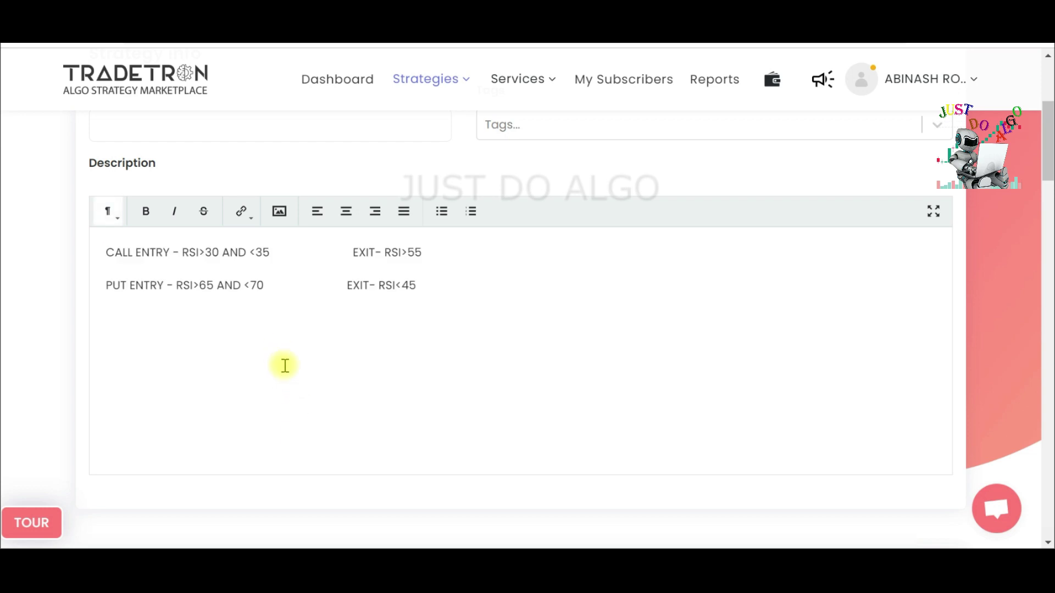
pyautogui.scroll(-3, 285, 365)
pyautogui.scroll(2, 295, 373)
pyautogui.scroll(-1, 295, 360)
pyautogui.scroll(1, 306, 334)
pyautogui.click(442, 90)
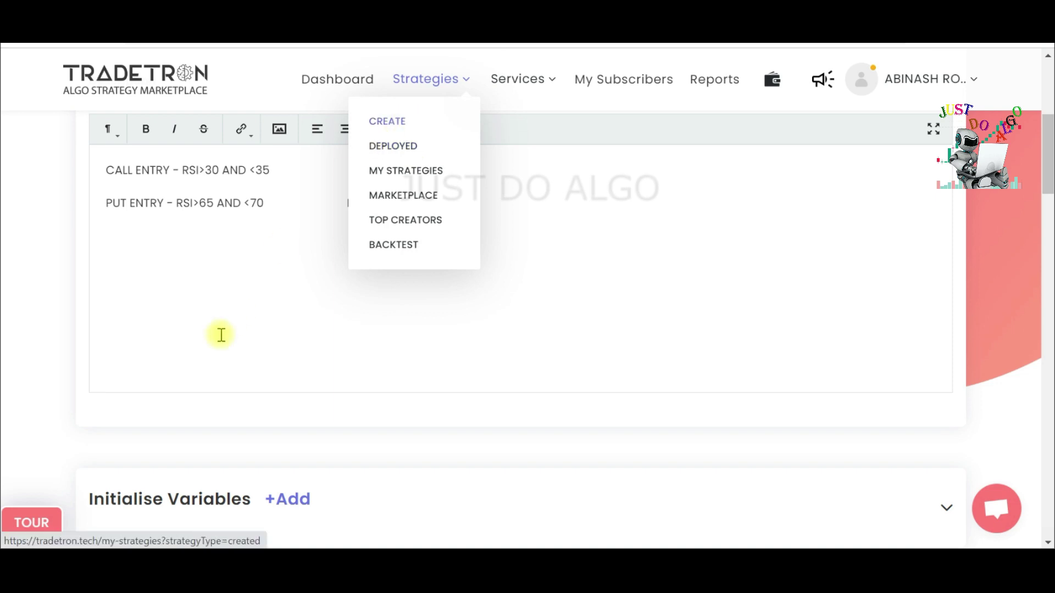
# Step: Add a second set to the strategy below the Universal Exit section
pyautogui.scroll(-5, 245, 407)
pyautogui.scroll(-3, 247, 404)
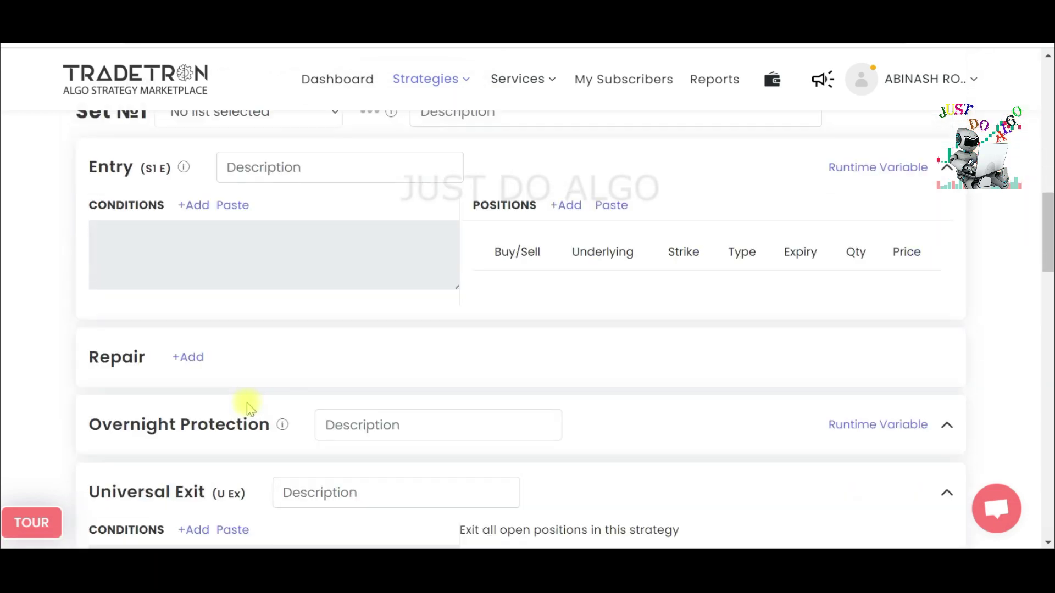
pyautogui.scroll(2, 129, 204)
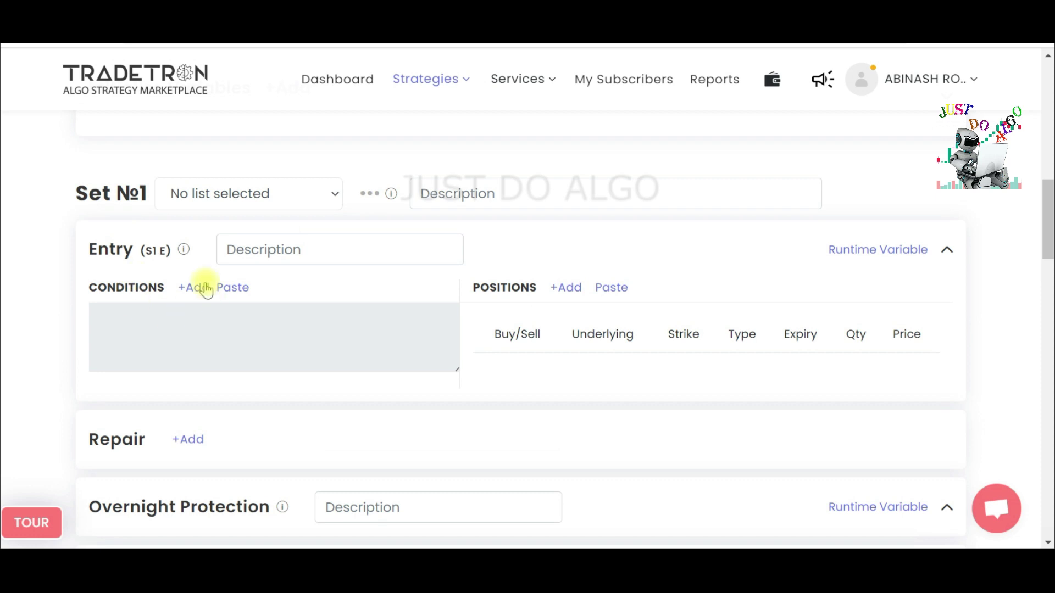
pyautogui.scroll(-7, 207, 308)
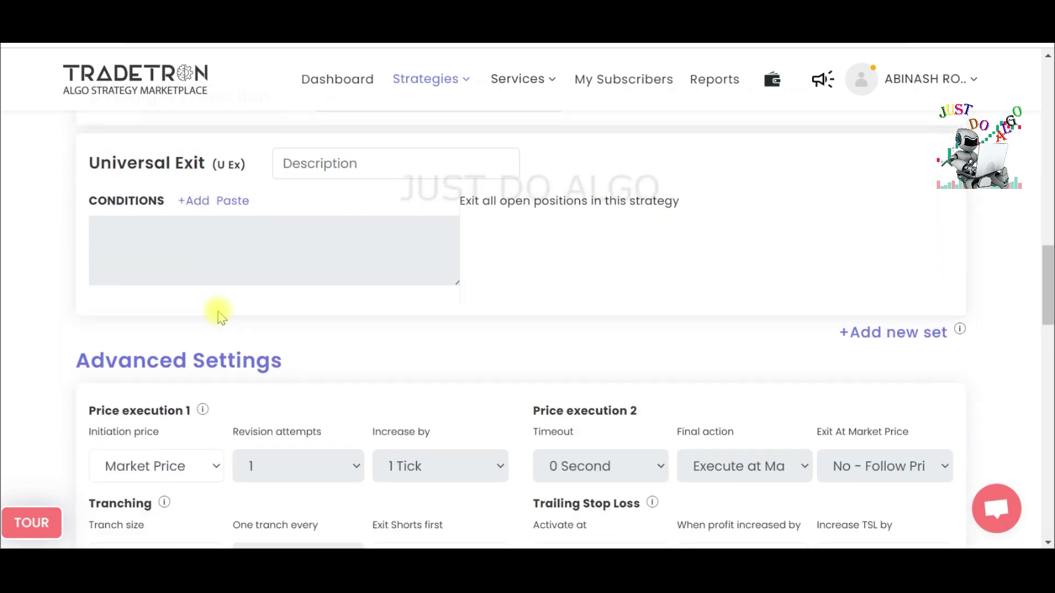
pyautogui.scroll(2, 170, 214)
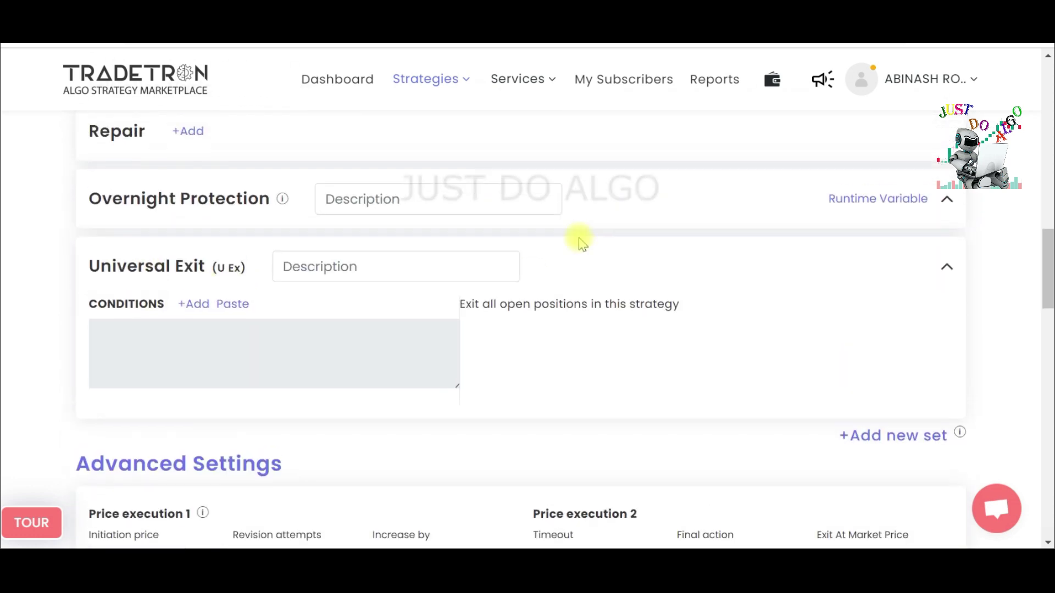
pyautogui.scroll(5, 577, 238)
pyautogui.scroll(-3, 571, 255)
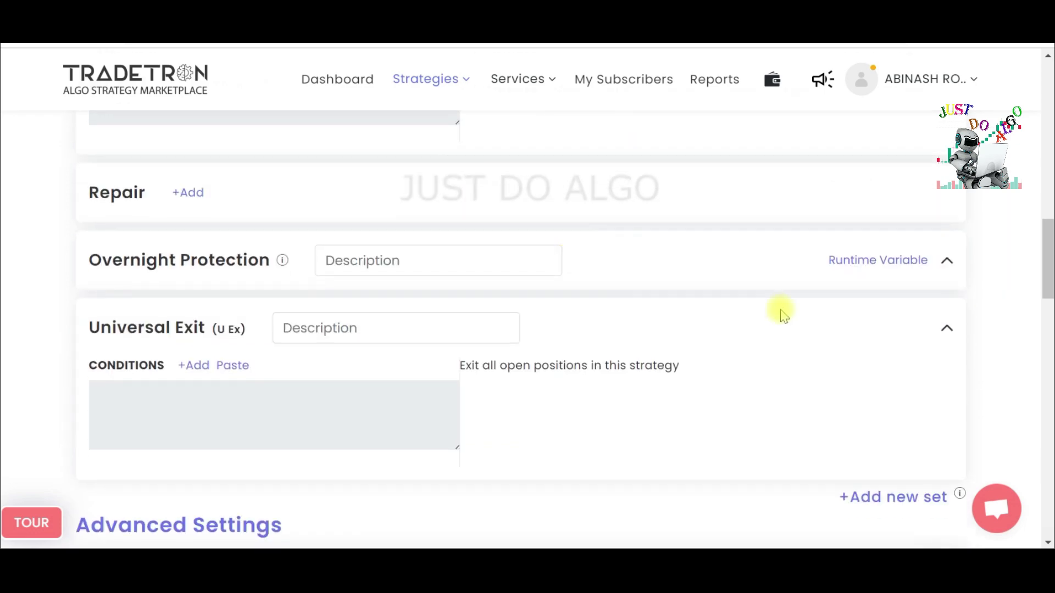
pyautogui.click(891, 498)
# Step: Try to create the strategy without a name
pyautogui.scroll(-15, 800, 384)
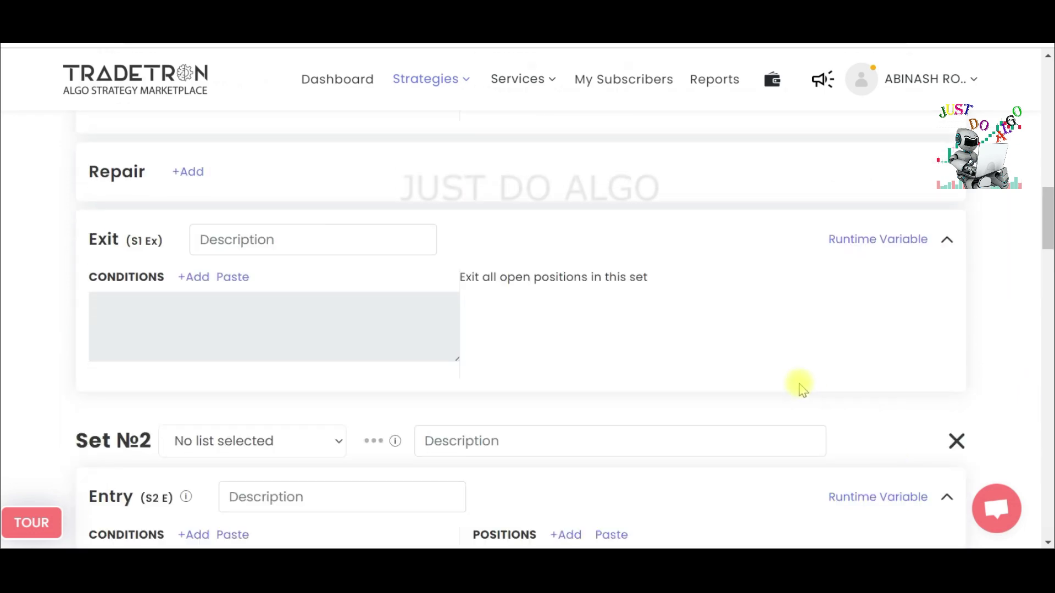
pyautogui.scroll(-20, 703, 429)
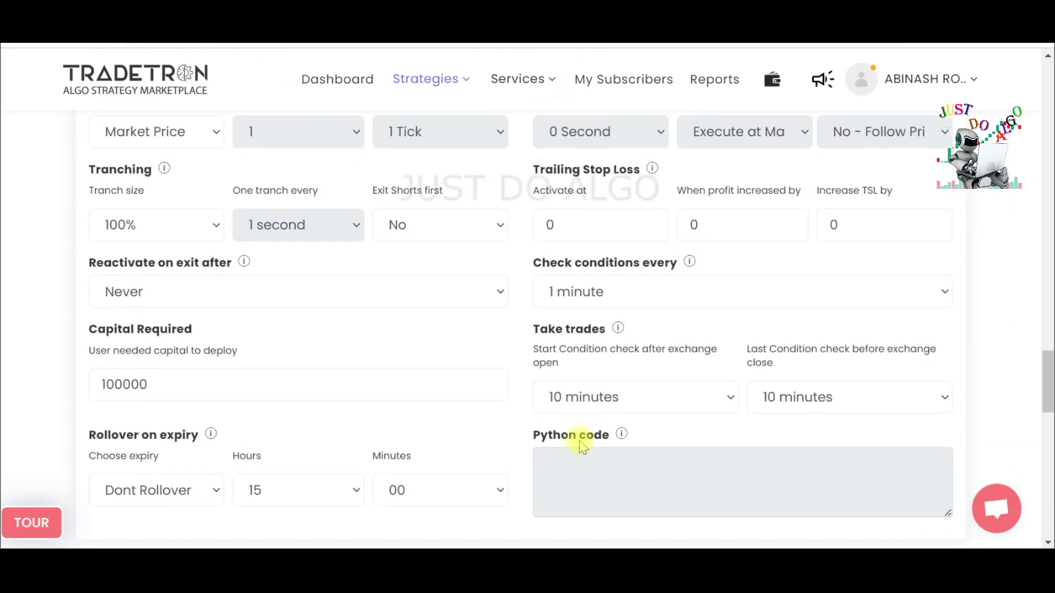
pyautogui.scroll(-2, 533, 466)
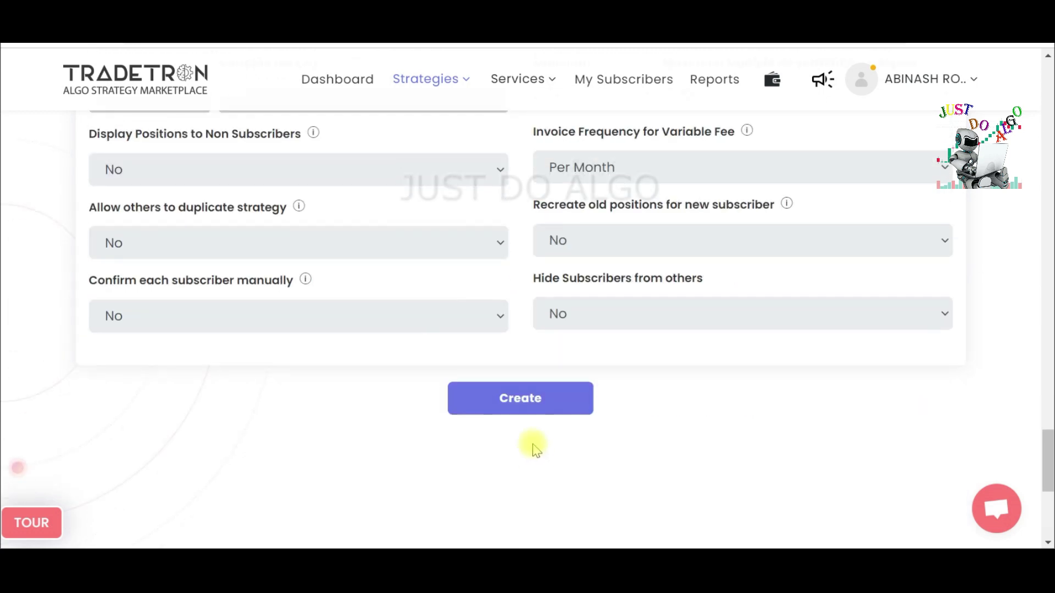
pyautogui.click(528, 401)
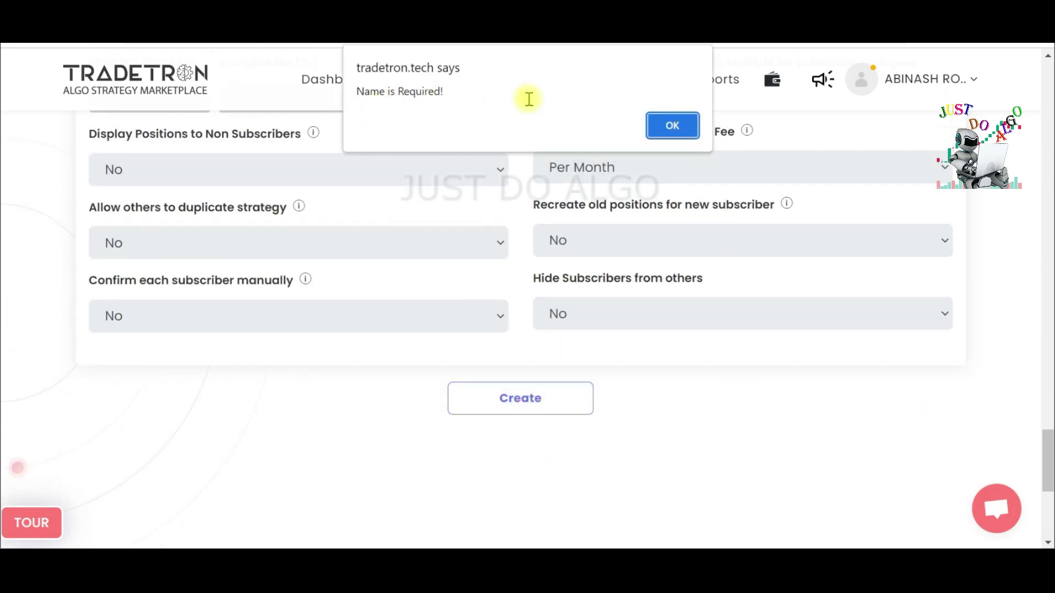
pyautogui.click(662, 128)
# Step: Name the strategy RSI SCALPING STRATEGY and create it without deploying or backtesting
pyautogui.moveTo(1048, 477); pyautogui.dragTo(1050, 137)
pyautogui.scroll(2, 195, 285)
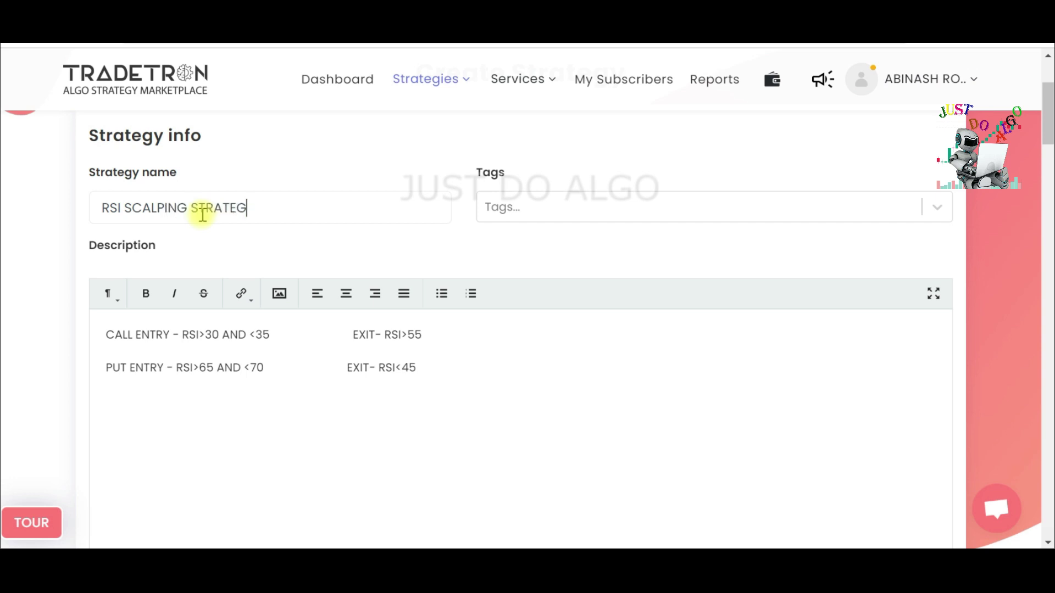
pyautogui.moveTo(1047, 138); pyautogui.dragTo(1036, 472)
pyautogui.click(513, 500)
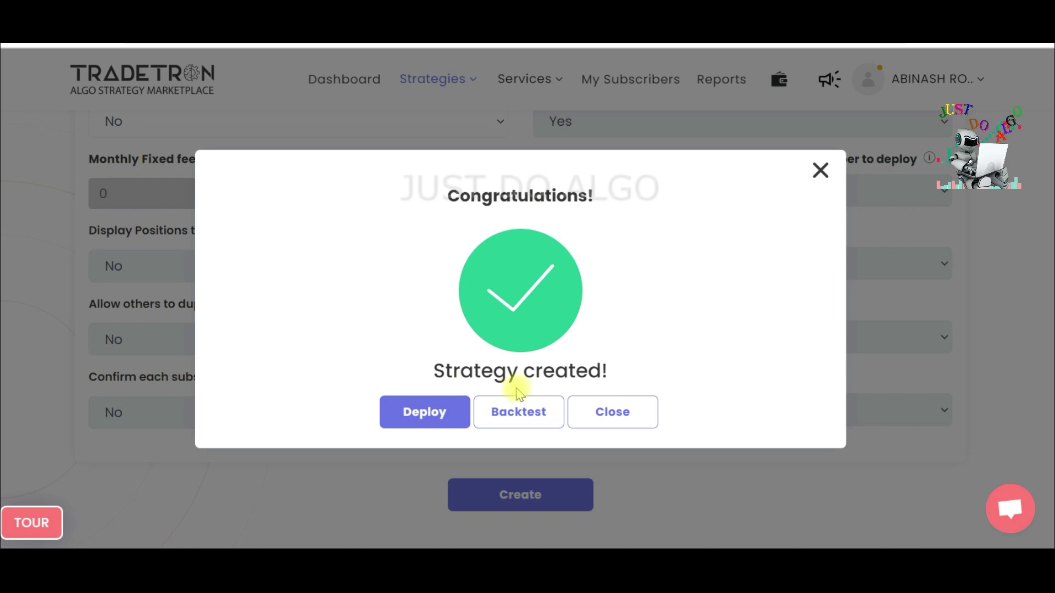
pyautogui.click(600, 413)
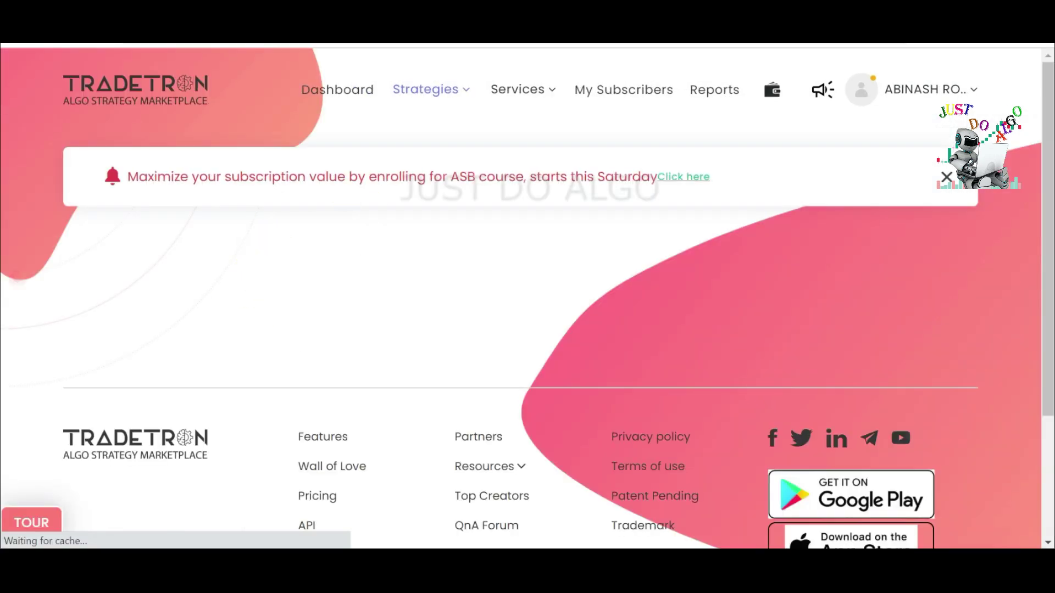
# Step: Start an entry condition for Set 1 with the Time keyword for the NSE exchange
pyautogui.scroll(-10, 11, 308)
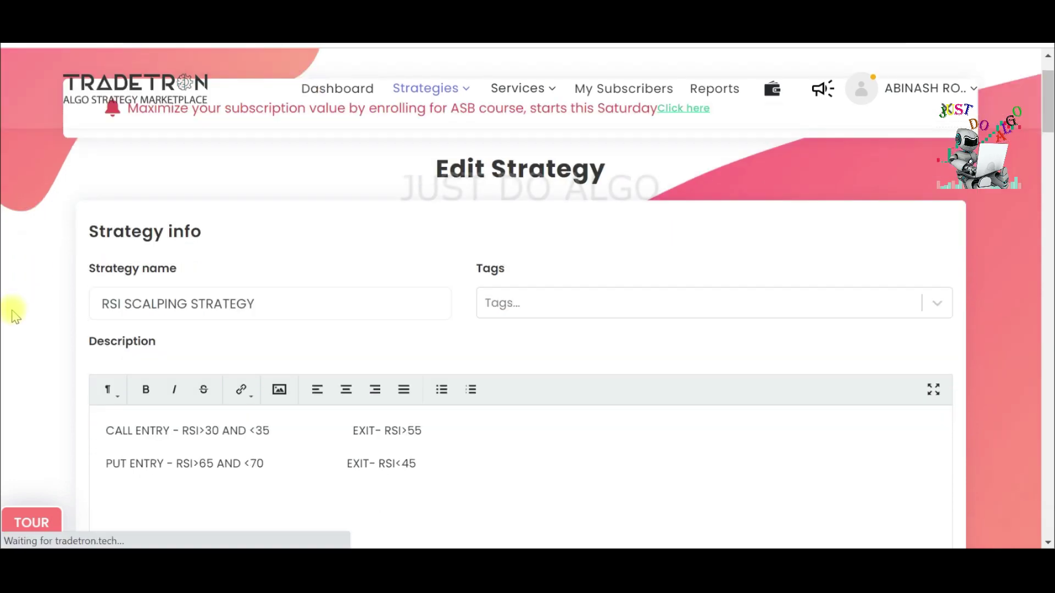
pyautogui.scroll(-2, 90, 309)
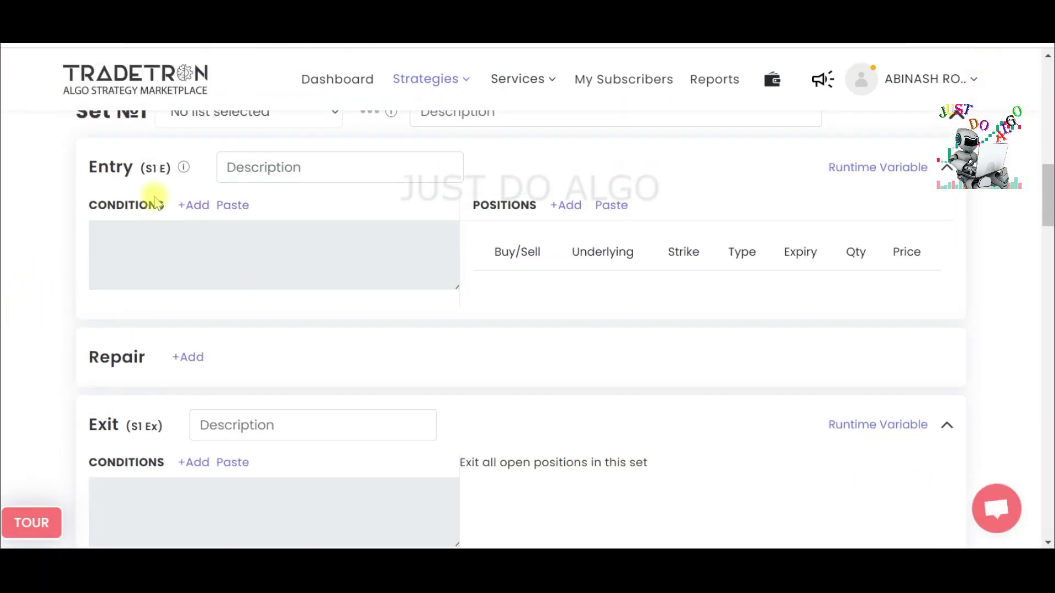
pyautogui.click(187, 205)
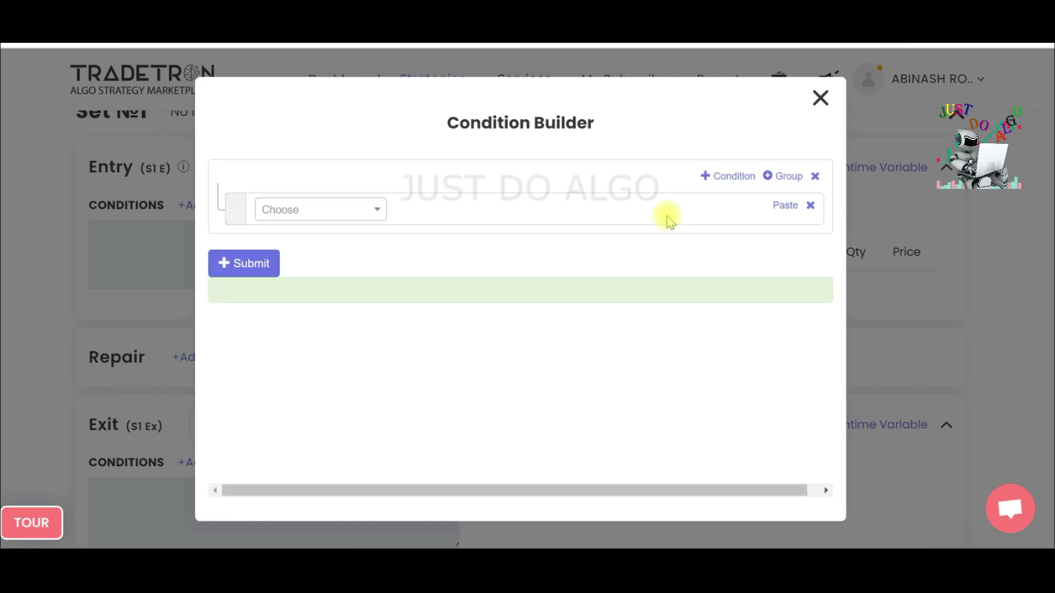
pyautogui.click(354, 209)
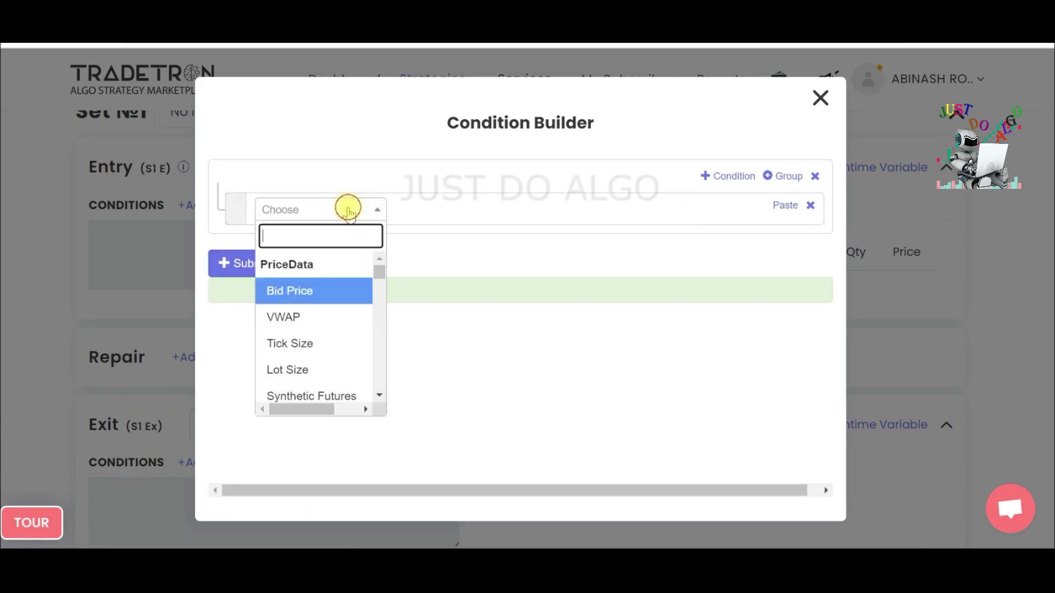
pyautogui.write('N')
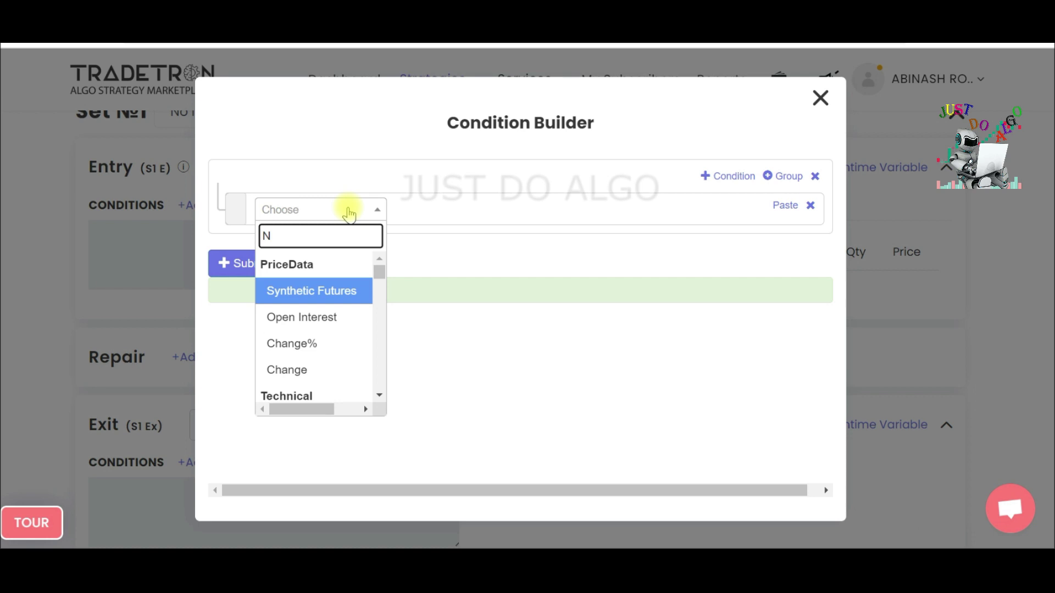
pyautogui.press('BackSpace')
pyautogui.write('TIME')
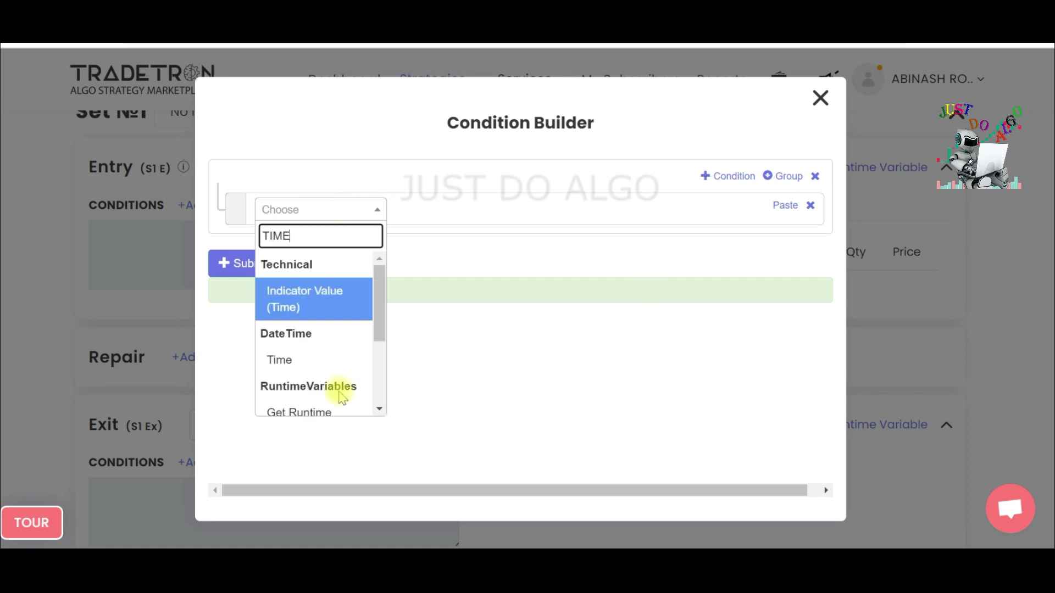
pyautogui.click(306, 360)
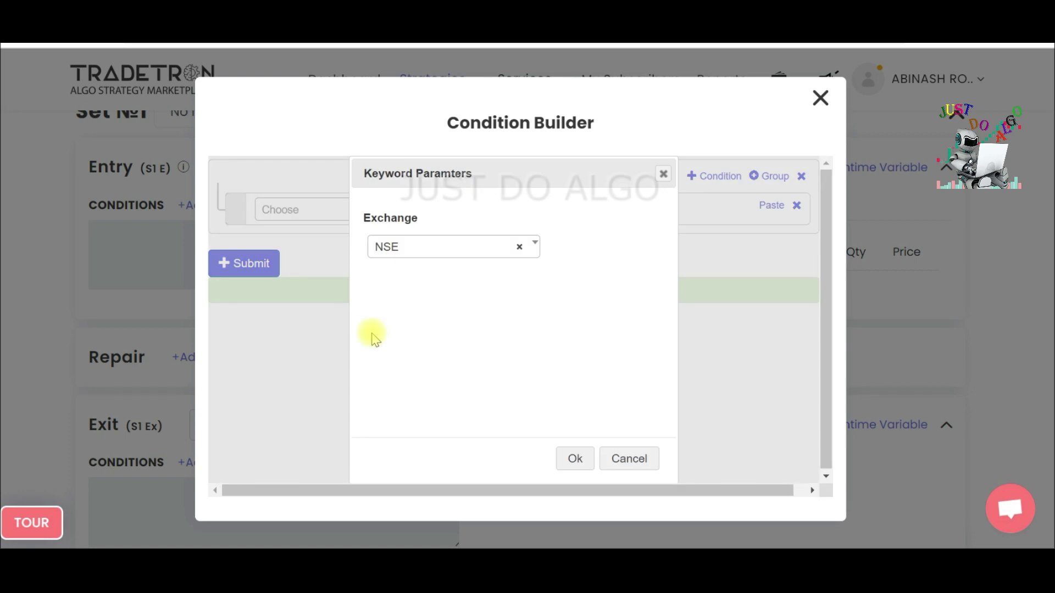
pyautogui.click(470, 247)
pyautogui.click(416, 313)
pyautogui.click(571, 458)
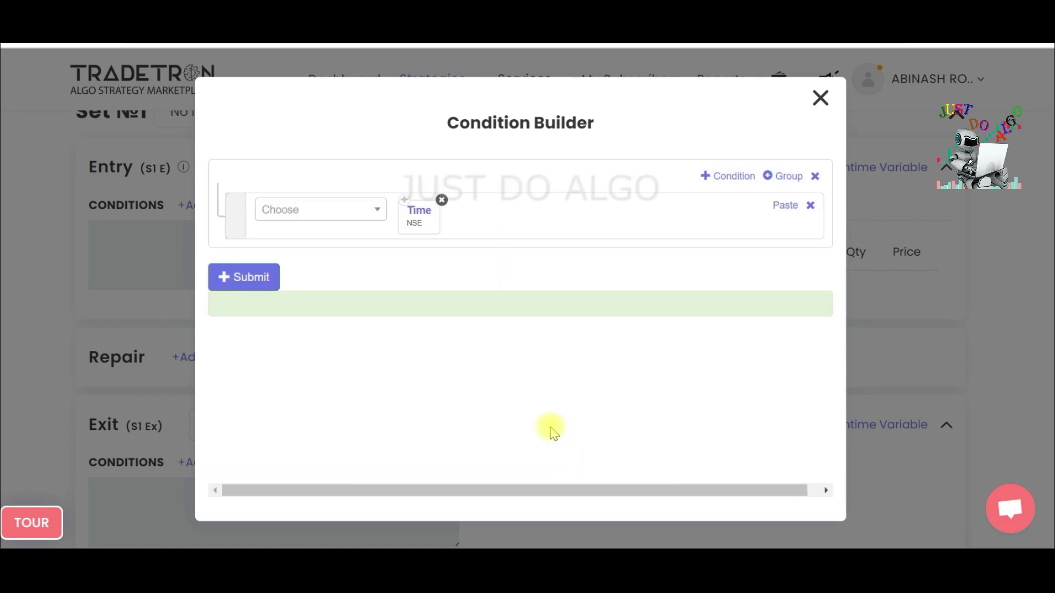
# Step: Add the >= comparison after the Time keyword in the entry condition
pyautogui.click(291, 213)
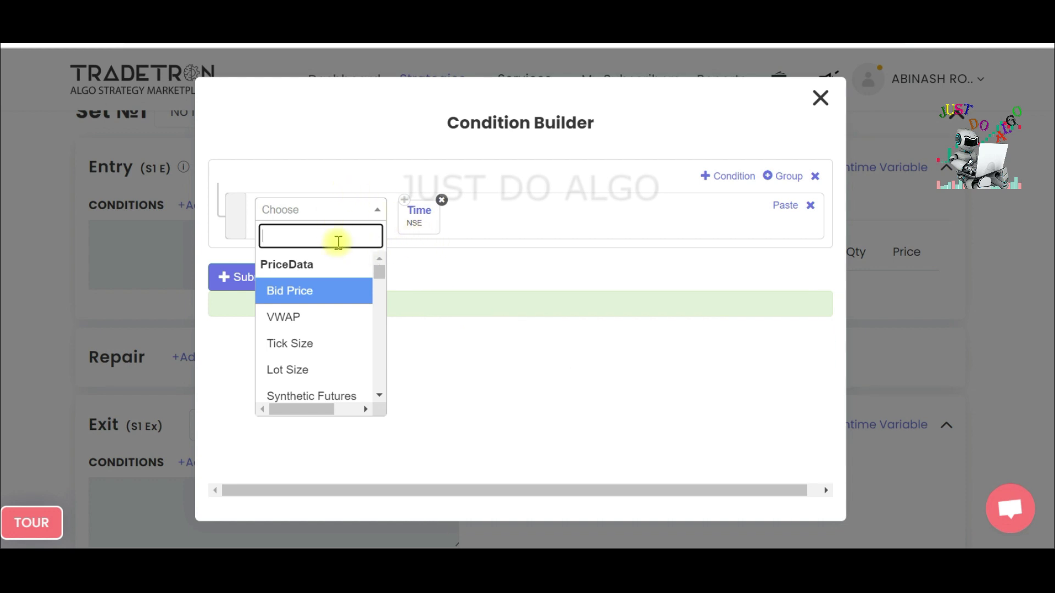
pyautogui.write('>')
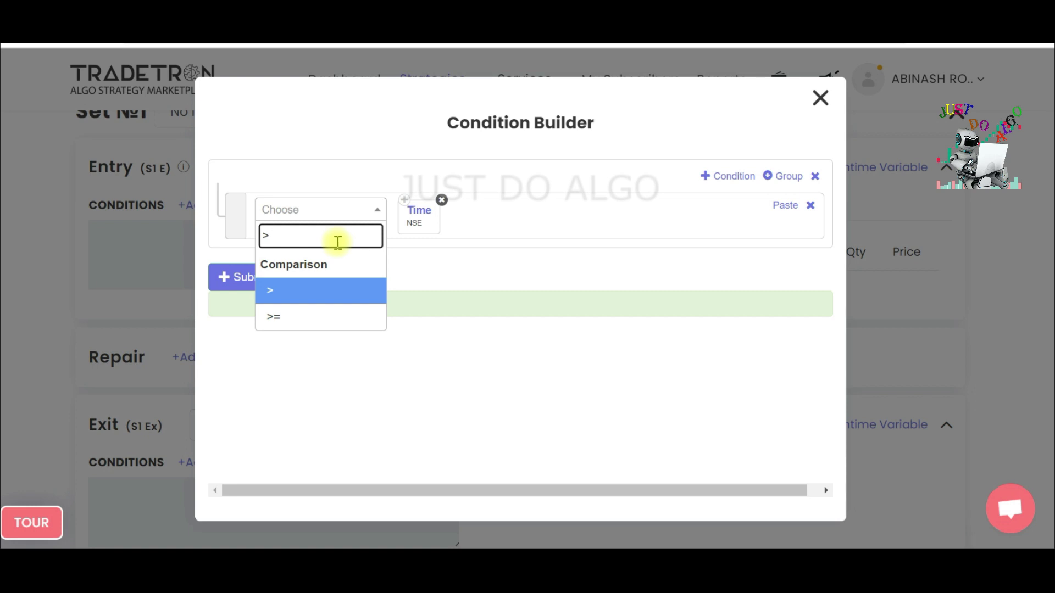
pyautogui.click(312, 318)
# Step: Complete the time condition with a Number keyword of value 0916 after the >= comparison
pyautogui.click(299, 209)
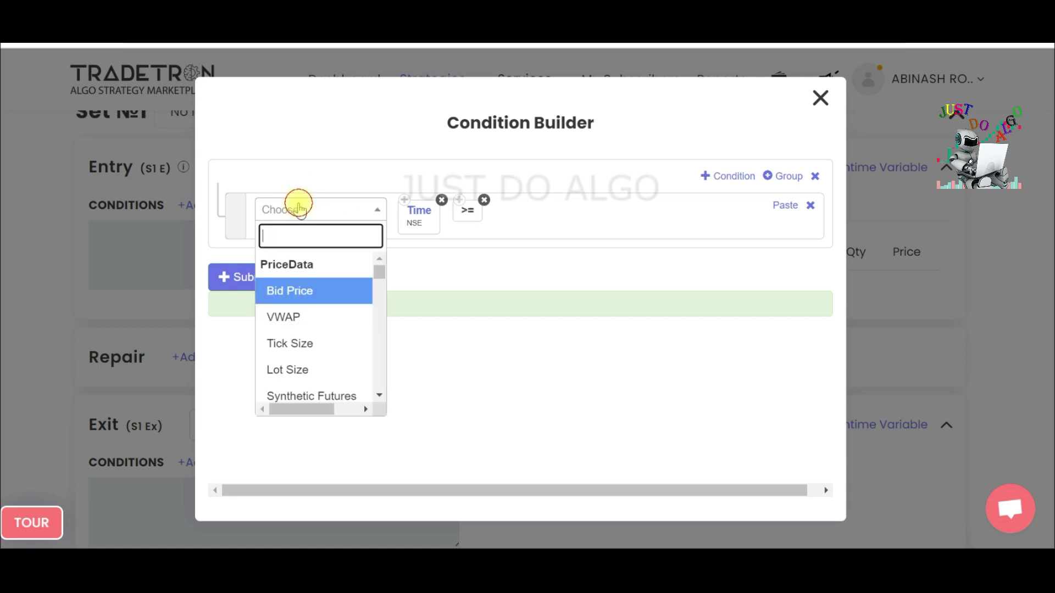
pyautogui.write('NUM')
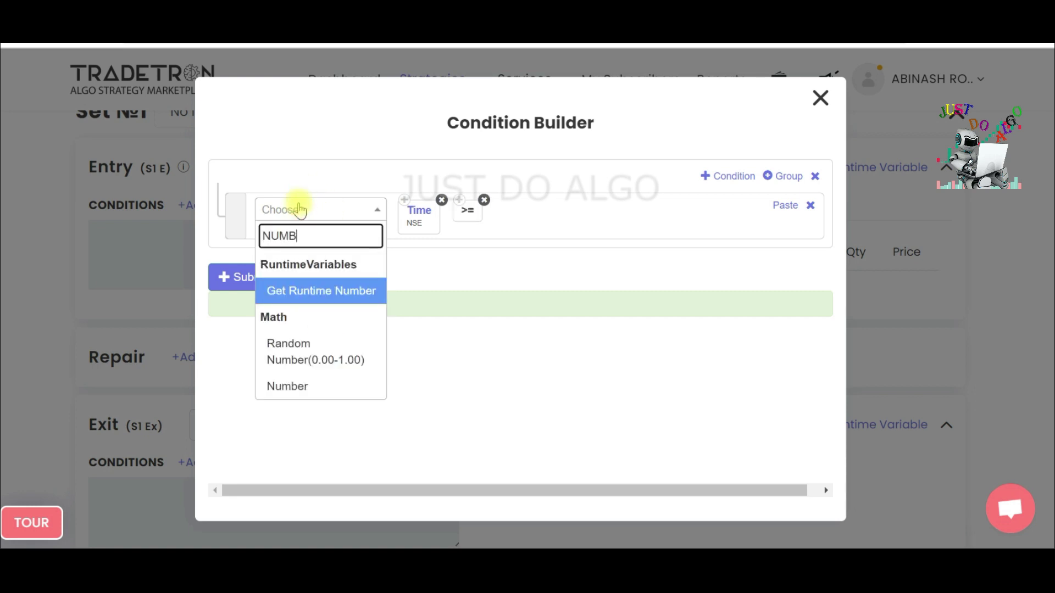
pyautogui.write('B')
pyautogui.click(319, 385)
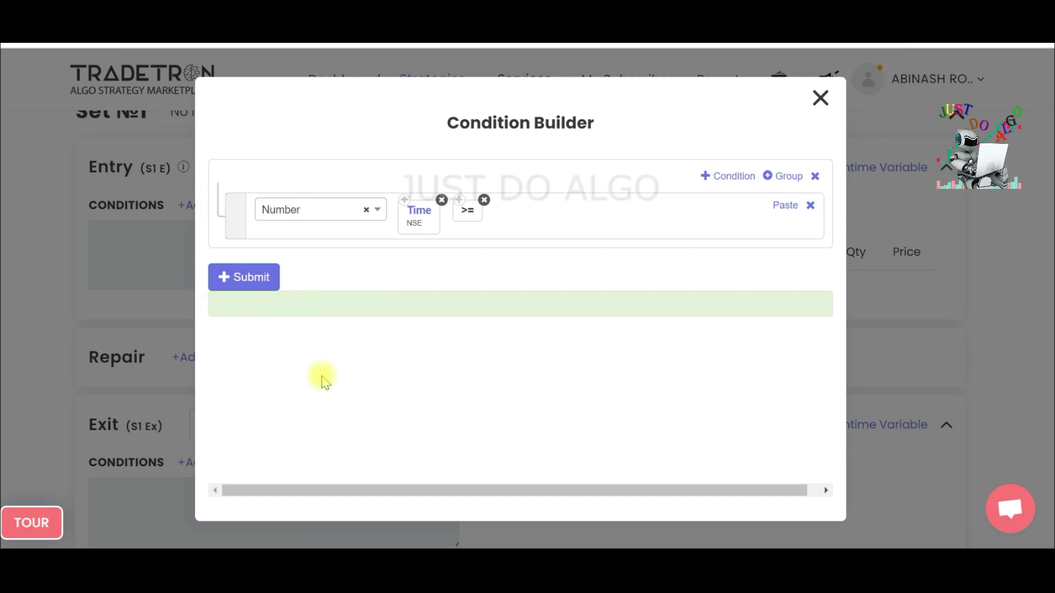
pyautogui.doubleClick(393, 242)
pyautogui.write('0916')
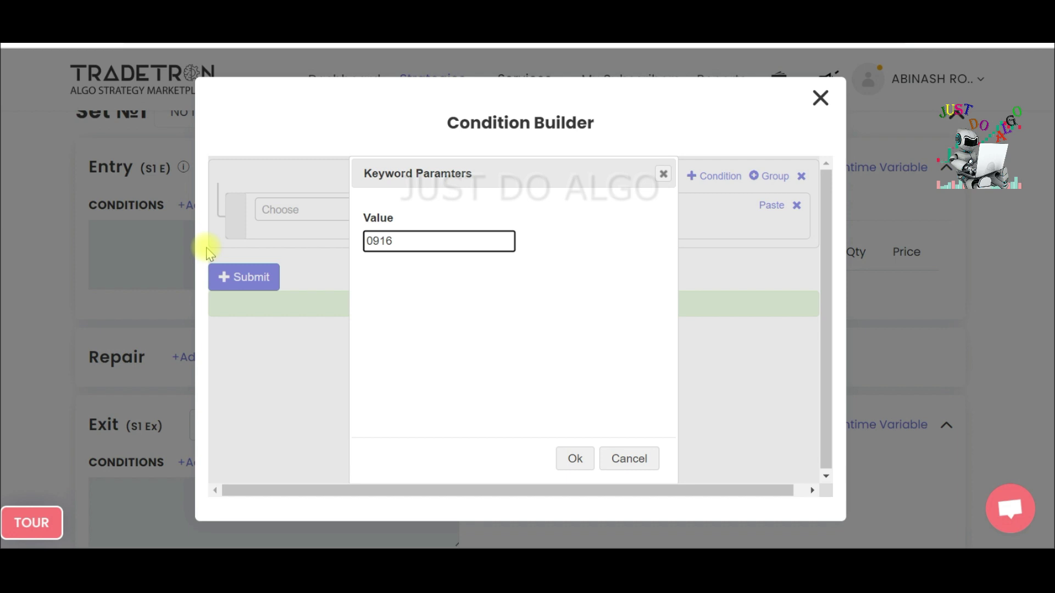
pyautogui.click(575, 459)
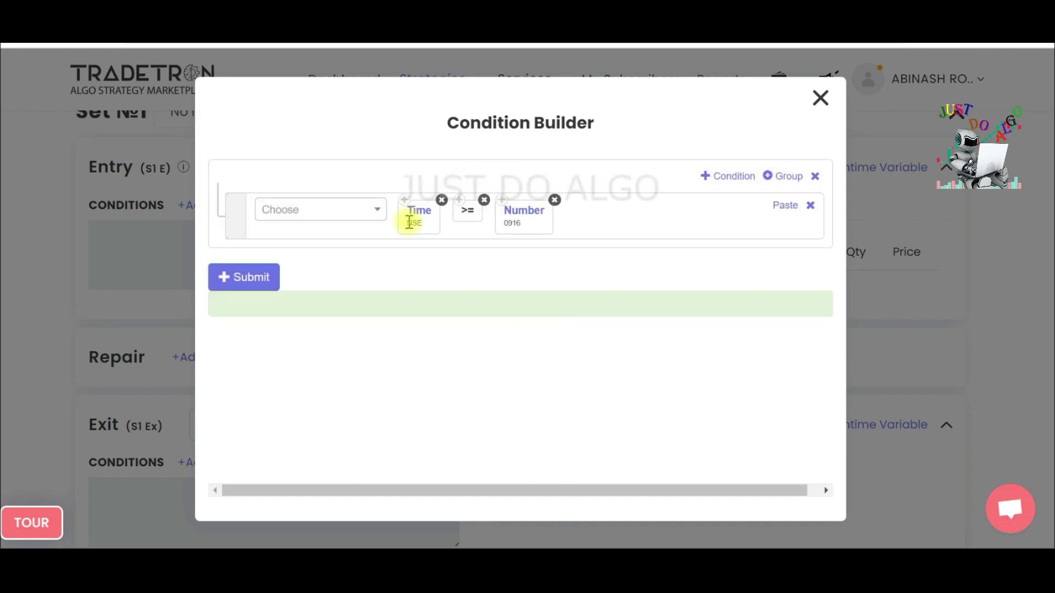
# Step: Add a second condition joined by AND, using the Position keyword with series RSI and position -1
pyautogui.click(735, 179)
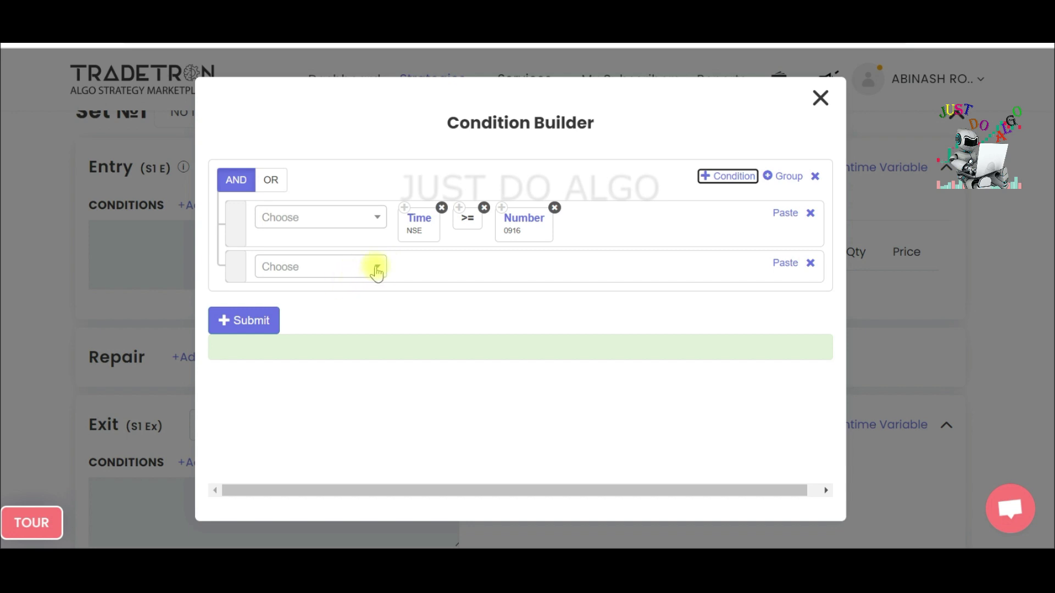
pyautogui.click(358, 275)
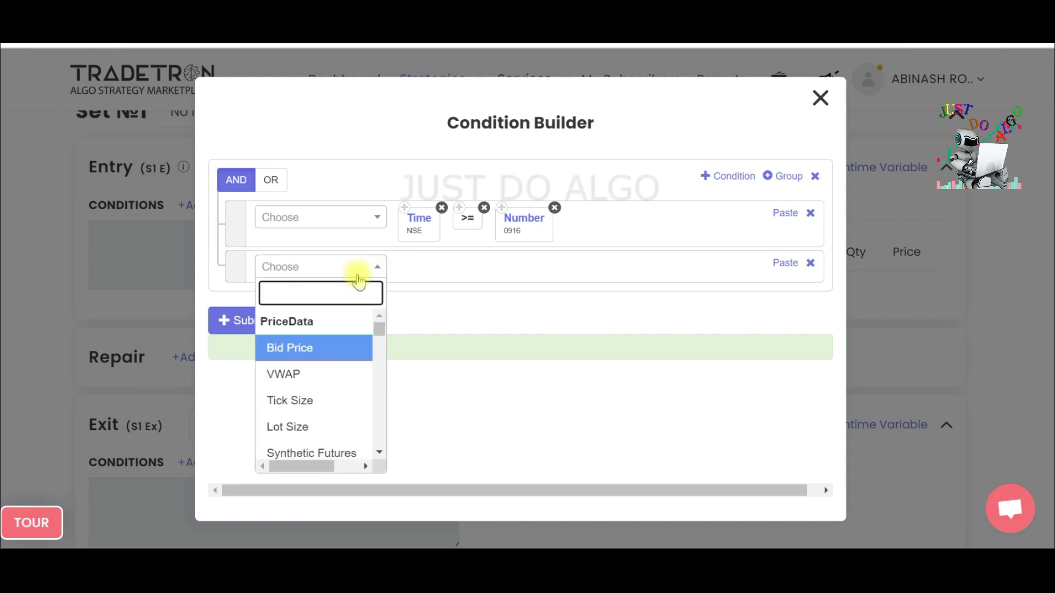
pyautogui.write('POSI')
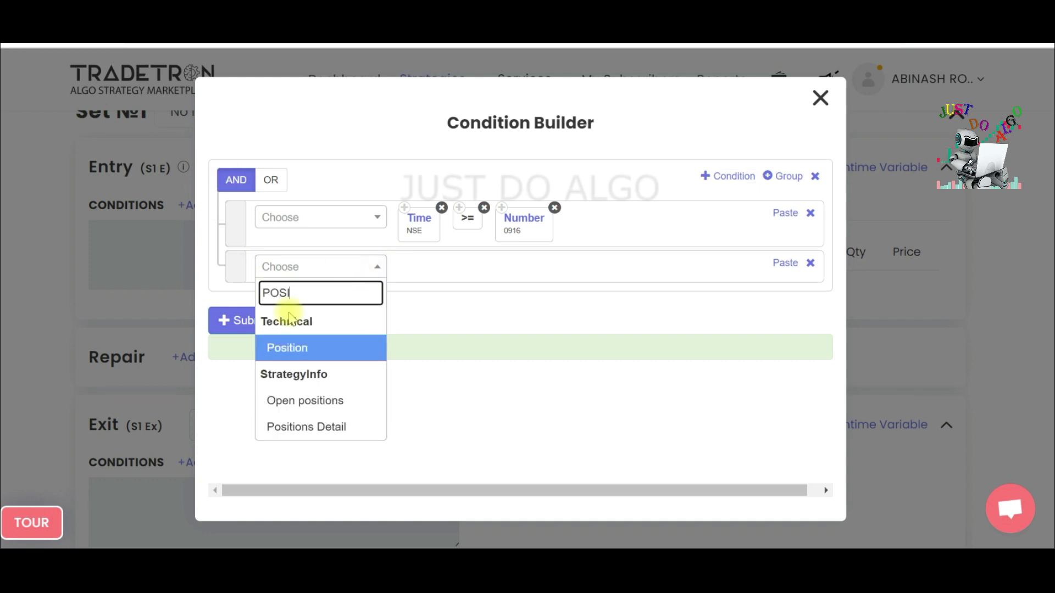
pyautogui.click(312, 345)
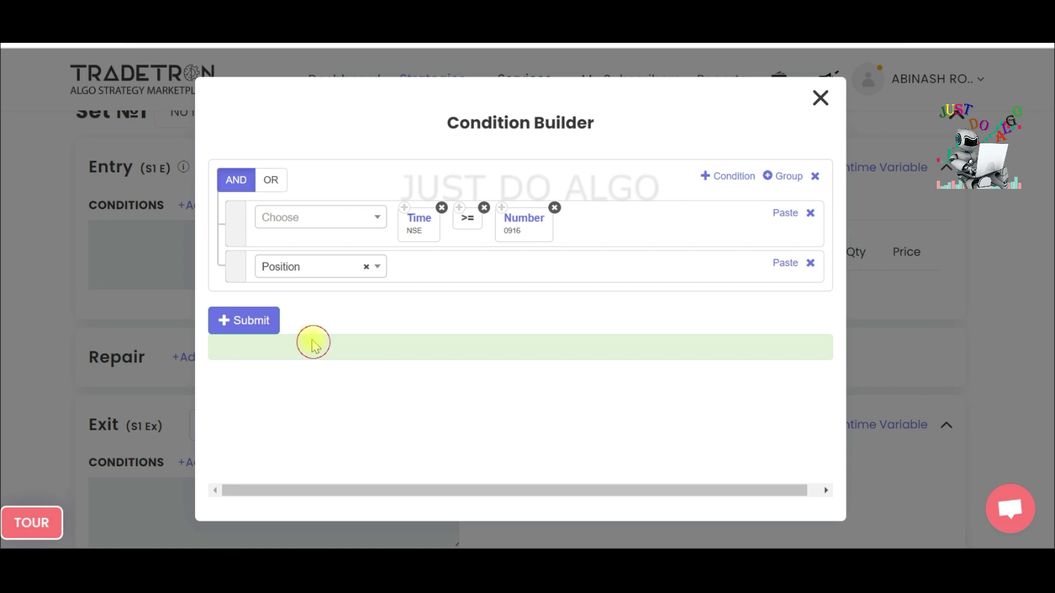
pyautogui.click(453, 251)
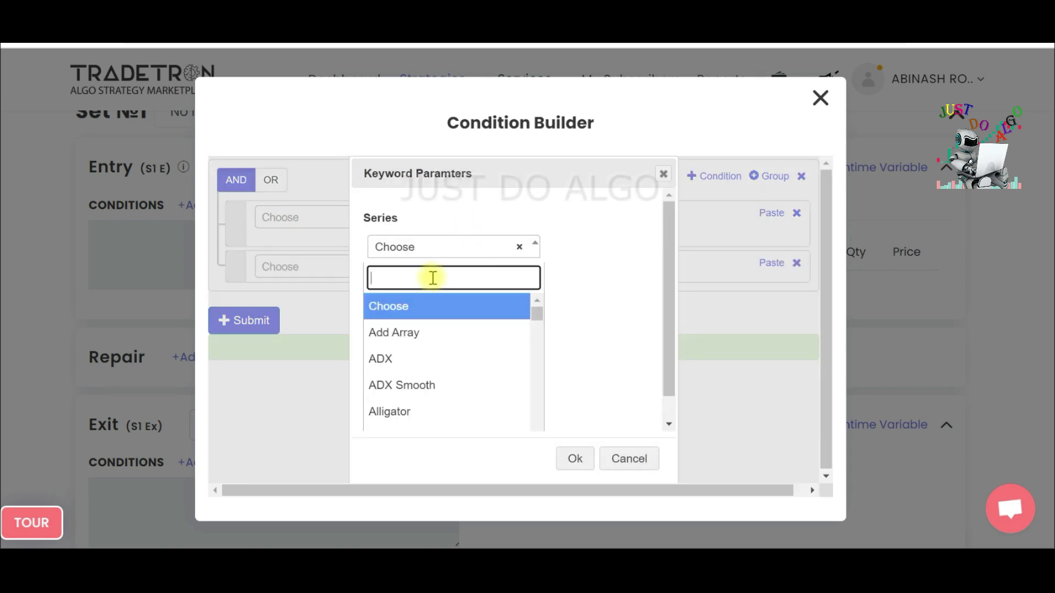
pyautogui.write('RSI')
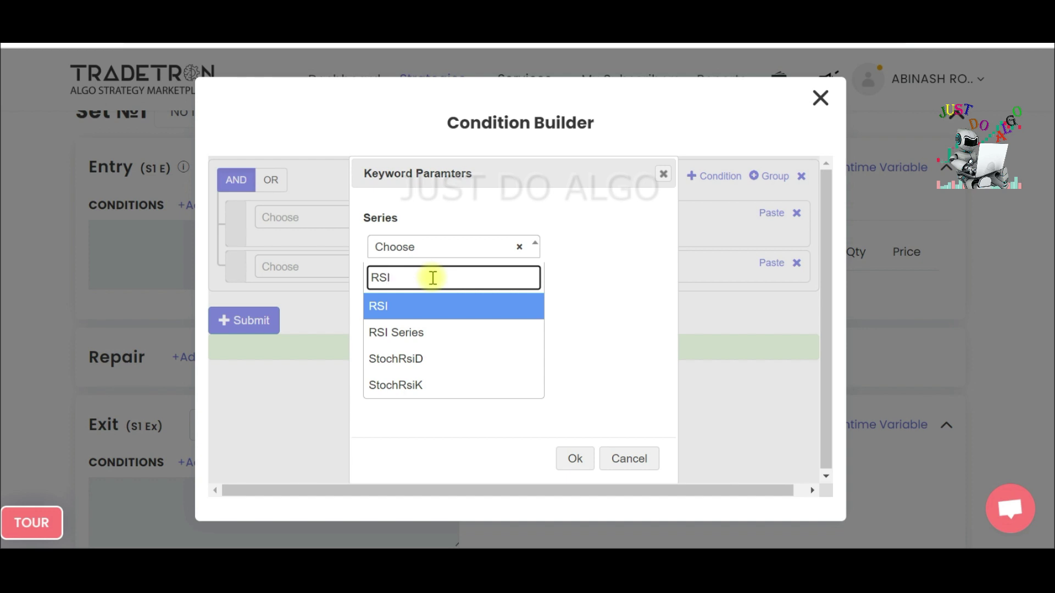
pyautogui.click(442, 306)
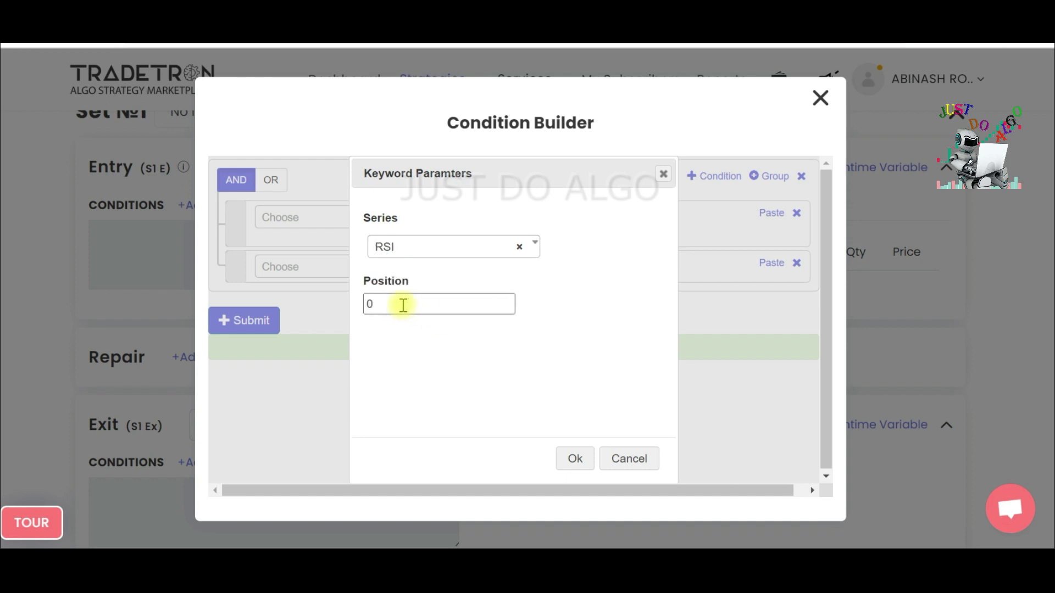
pyautogui.click(403, 304)
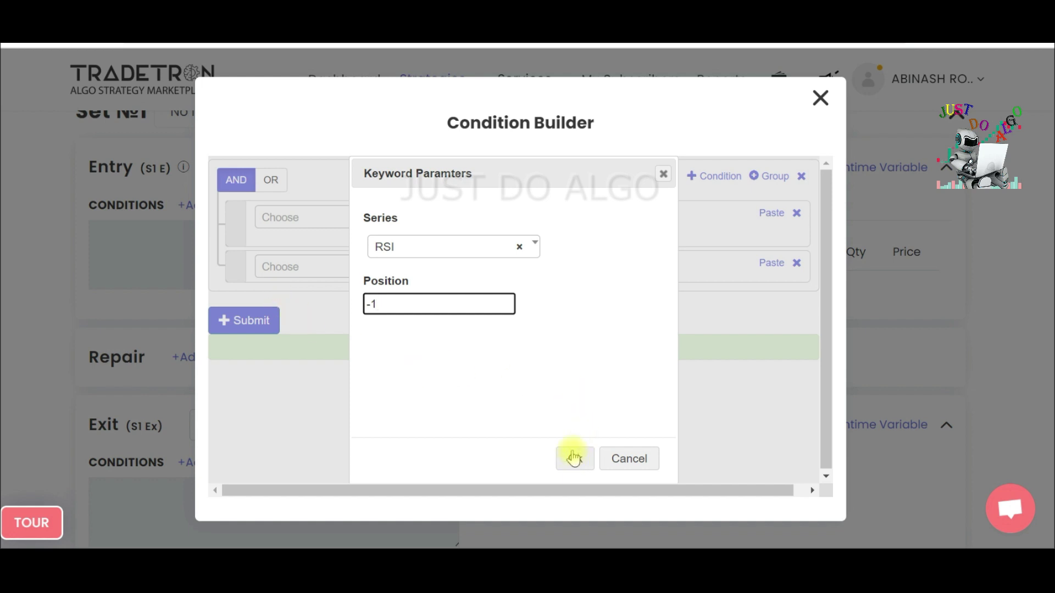
pyautogui.click(574, 458)
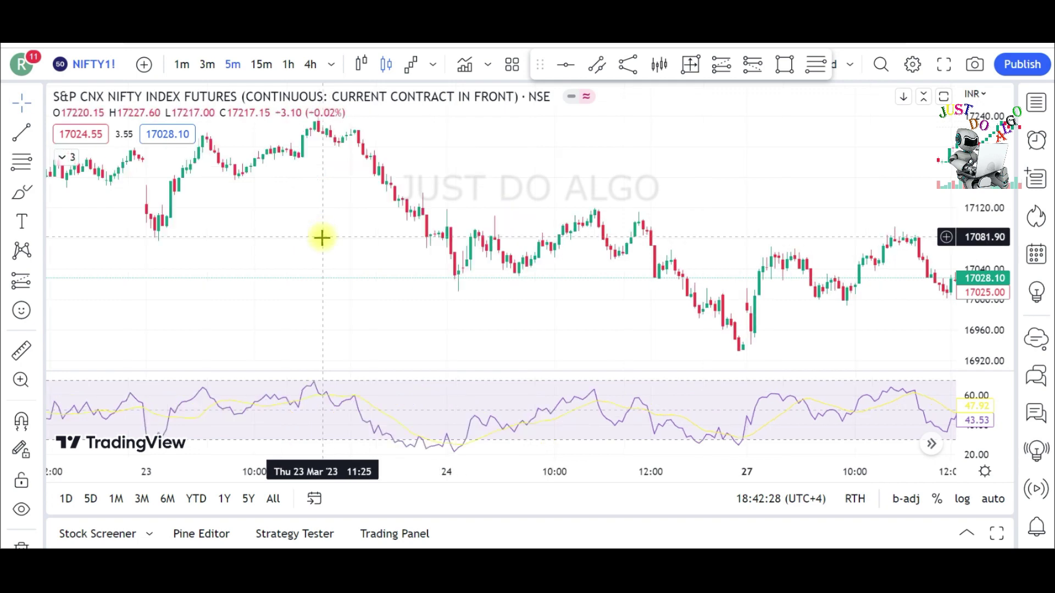
# Step: Switch to the TradingView NIFTY1! 5-minute chart and examine the candles and RSI around 24 March
pyautogui.scroll(5, 323, 242)
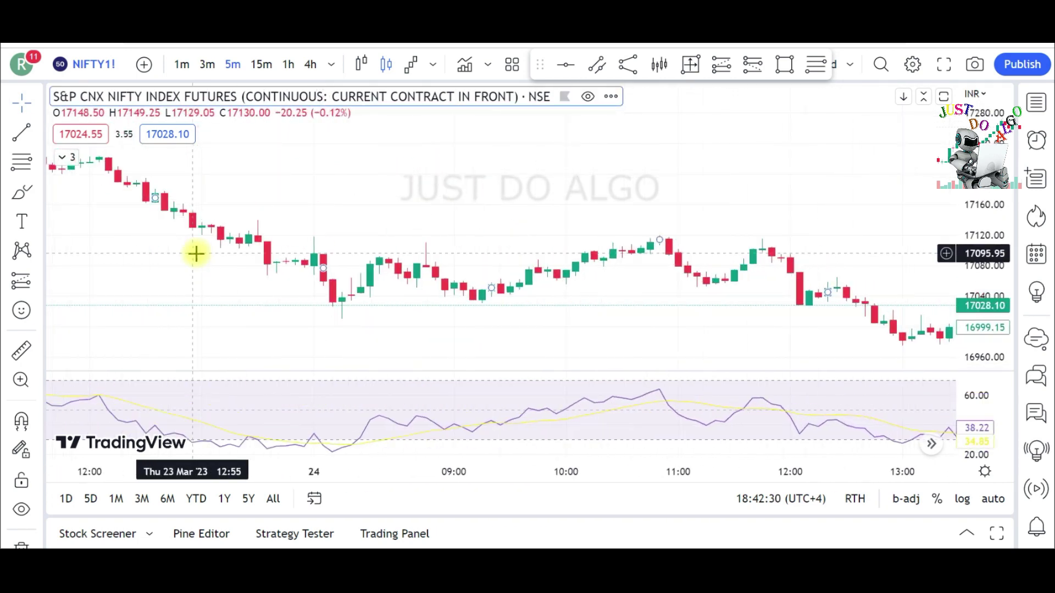
pyautogui.moveTo(242, 261); pyautogui.dragTo(349, 238)
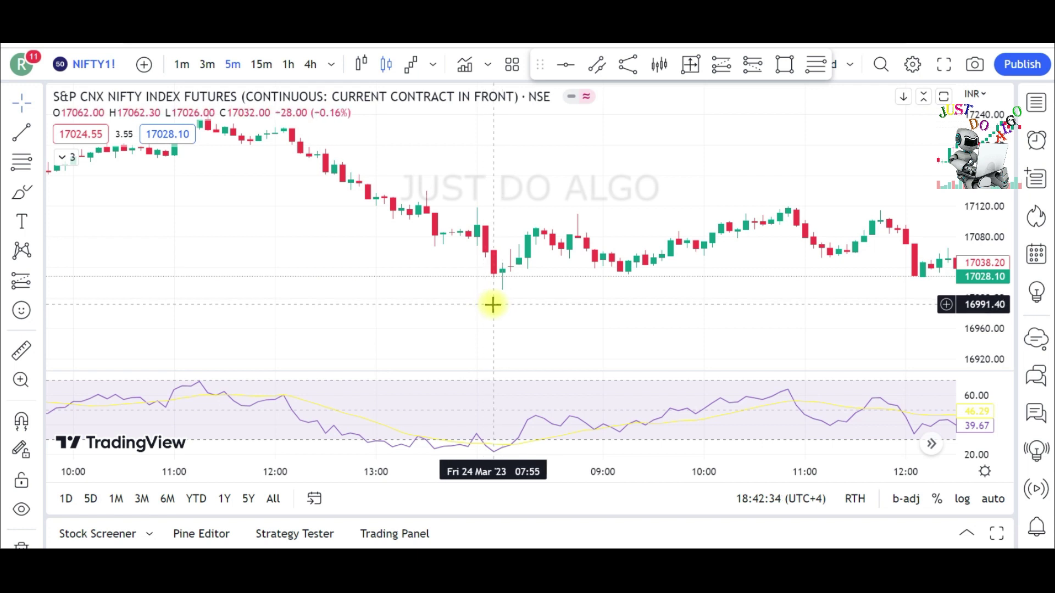
pyautogui.moveTo(490, 427)
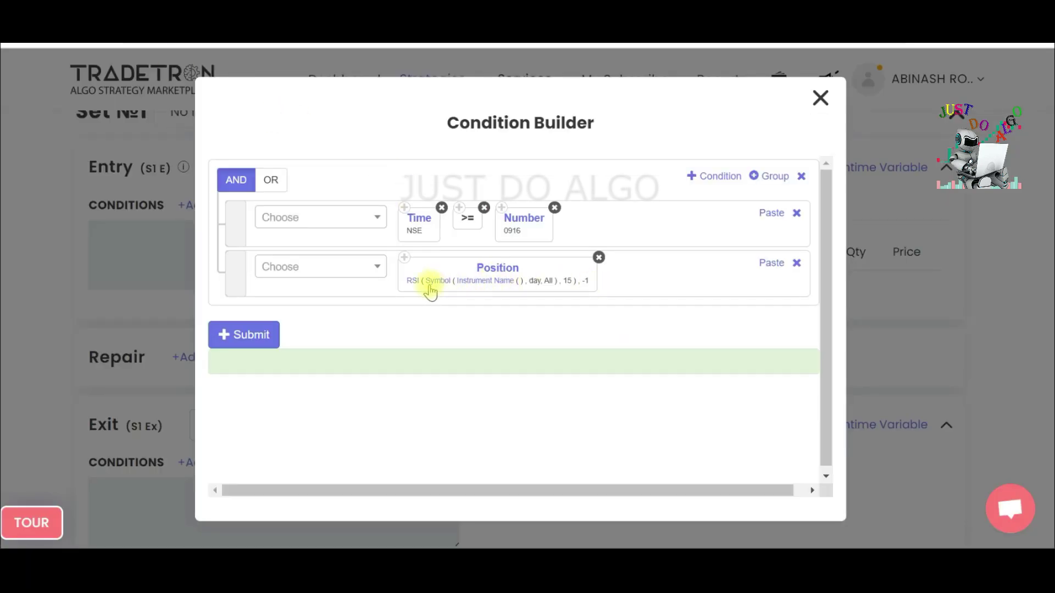
# Step: Set the instrument of the RSI Position keyword to NFO - NIFTY 50 in the Tradetron Condition Builder
pyautogui.click(476, 281)
pyautogui.click(290, 252)
pyautogui.write('NFO')
pyautogui.click(304, 302)
pyautogui.click(384, 258)
pyautogui.write('NIFTY 50')
pyautogui.click(374, 328)
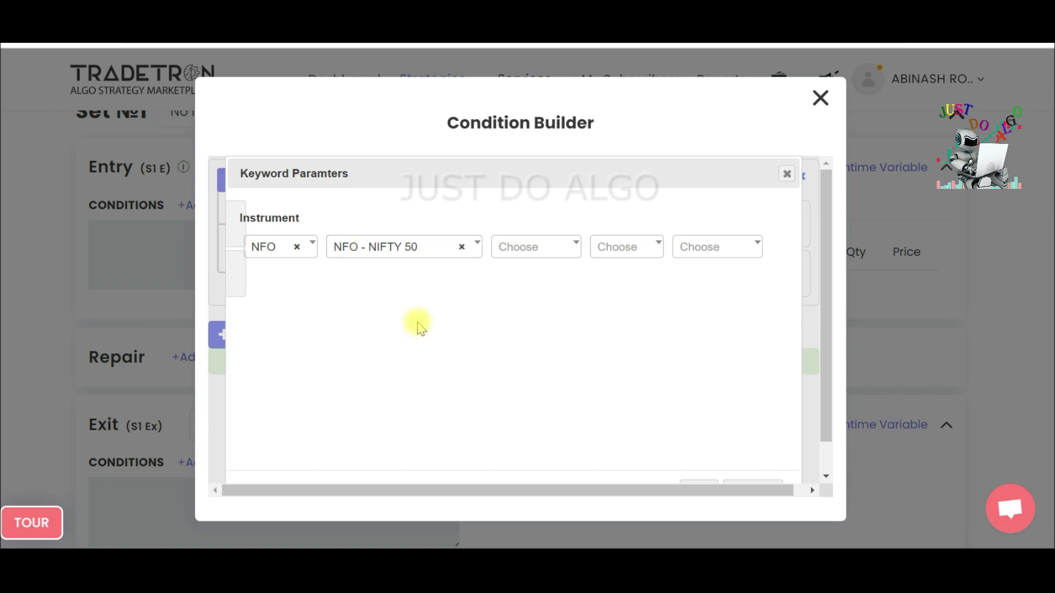
pyautogui.click(684, 482)
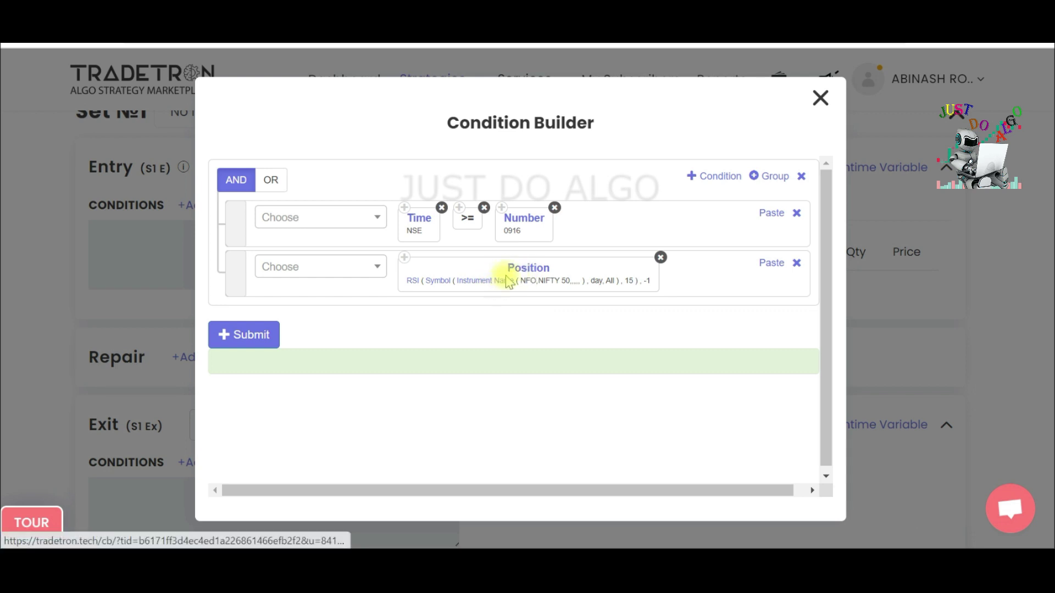
pyautogui.click(505, 278)
pyautogui.click(574, 250)
pyautogui.moveTo(577, 337); pyautogui.dragTo(571, 452)
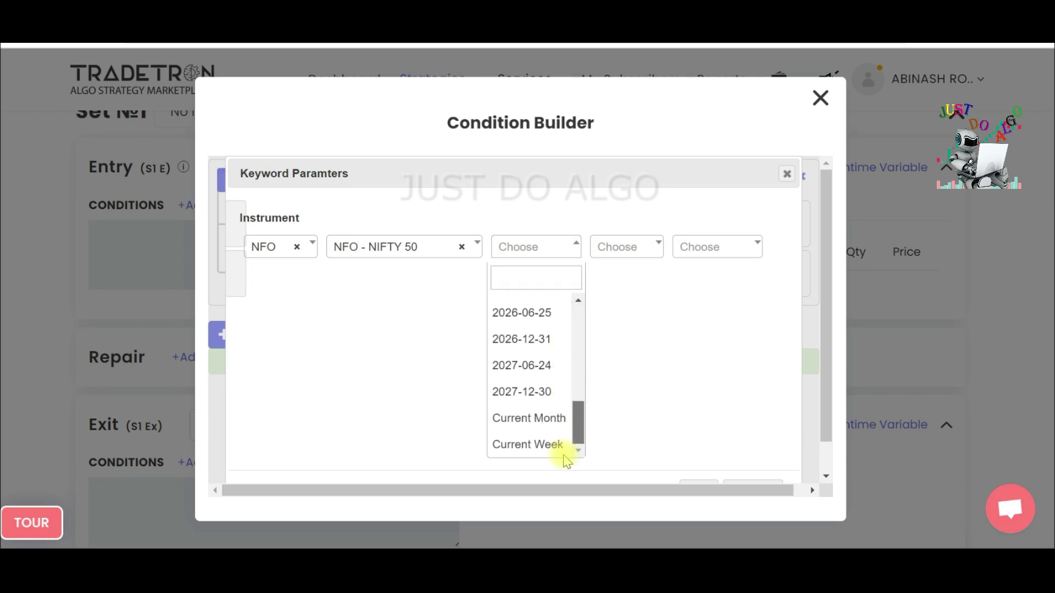
pyautogui.click(543, 428)
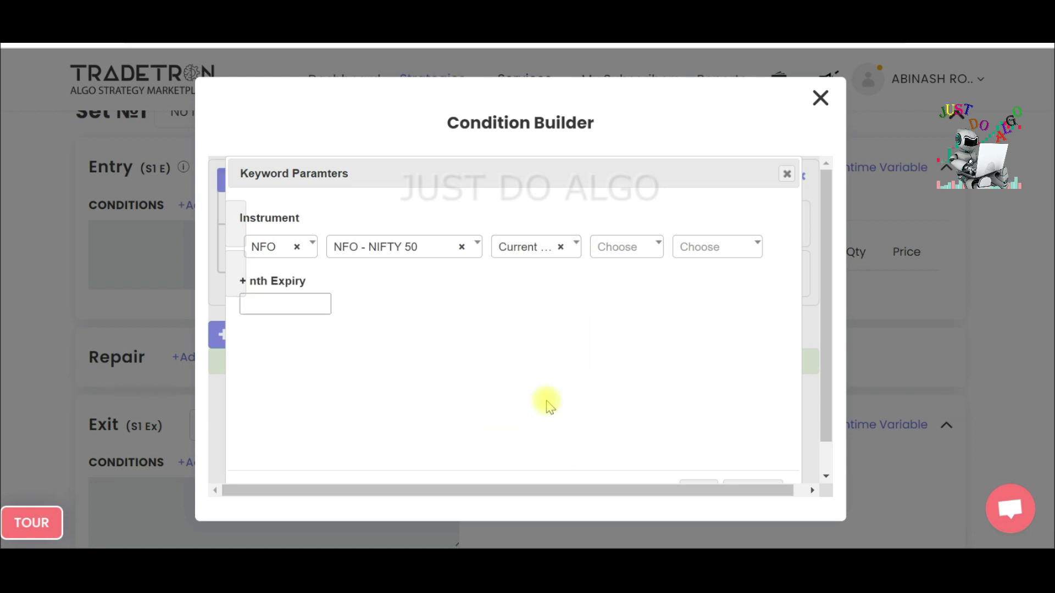
pyautogui.click(560, 252)
pyautogui.click(690, 377)
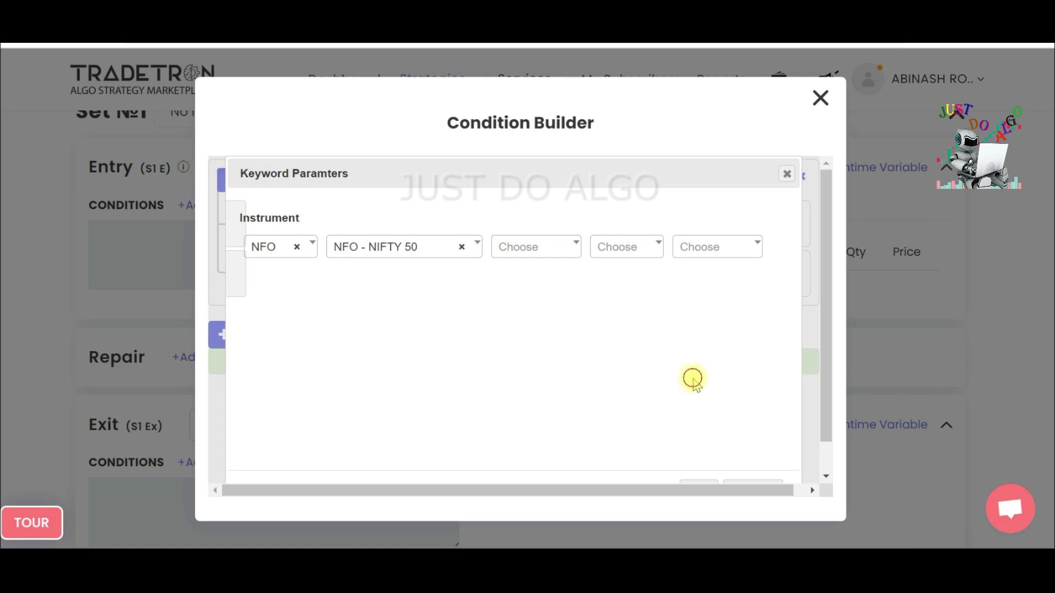
pyautogui.click(689, 487)
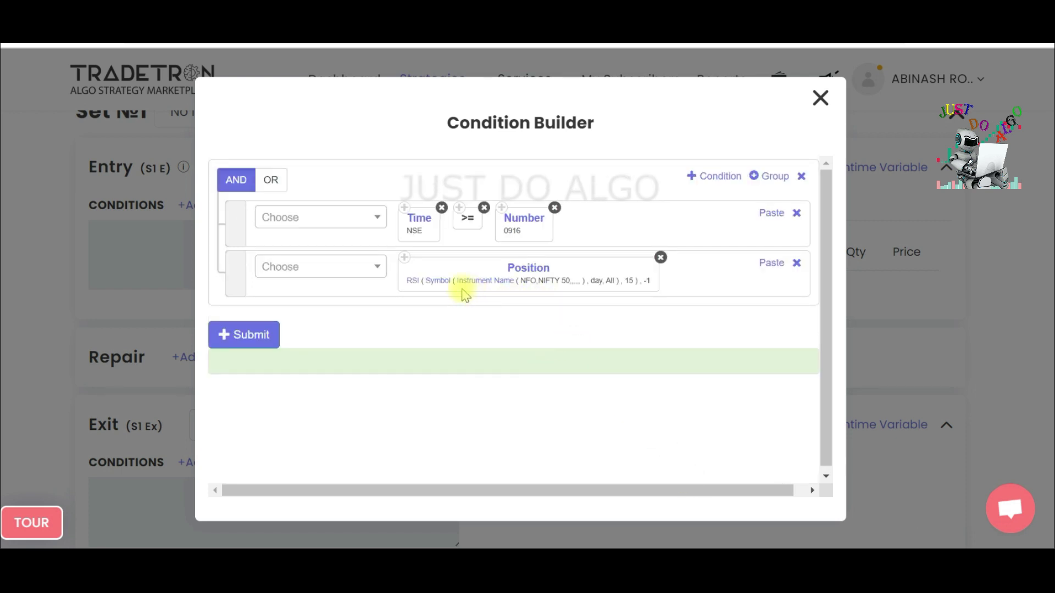
# Step: Set the candle type of the RSI keyword's Symbol parameter to 5m
pyautogui.click(432, 287)
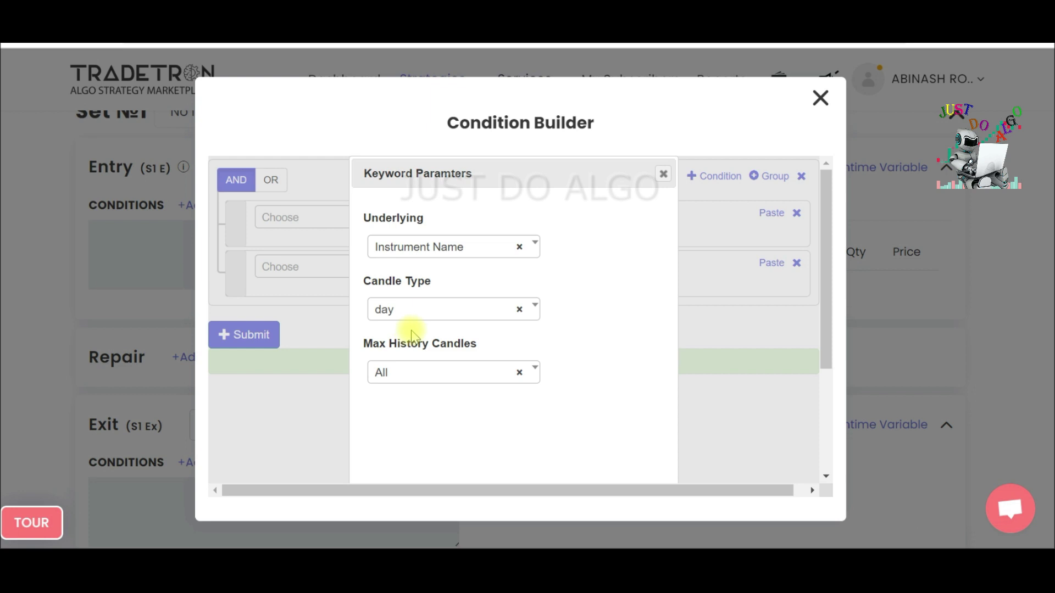
pyautogui.click(417, 317)
pyautogui.scroll(-3, 414, 464)
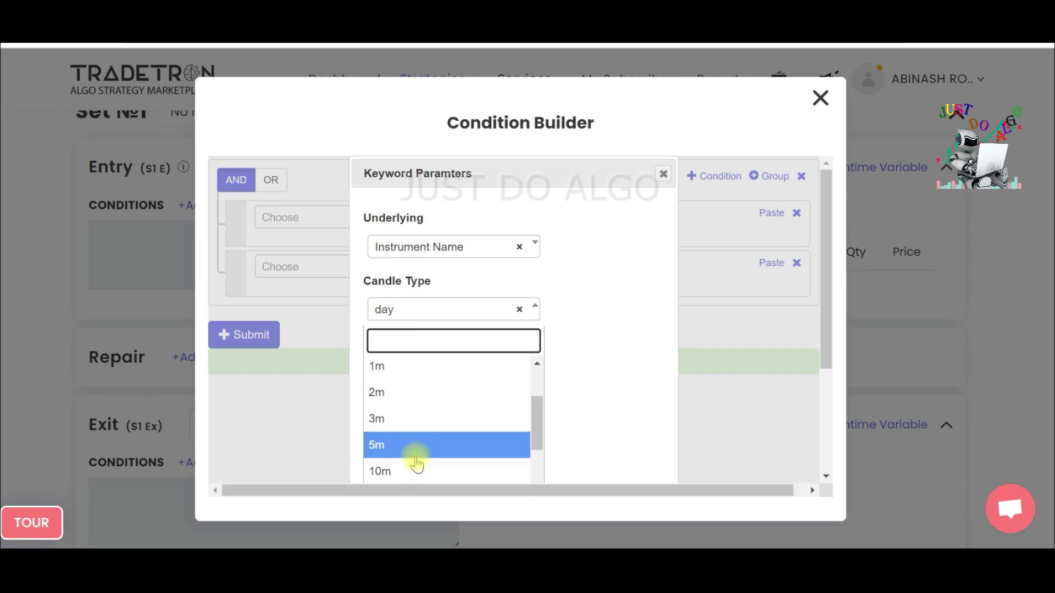
pyautogui.click(408, 452)
pyautogui.scroll(-3, 553, 443)
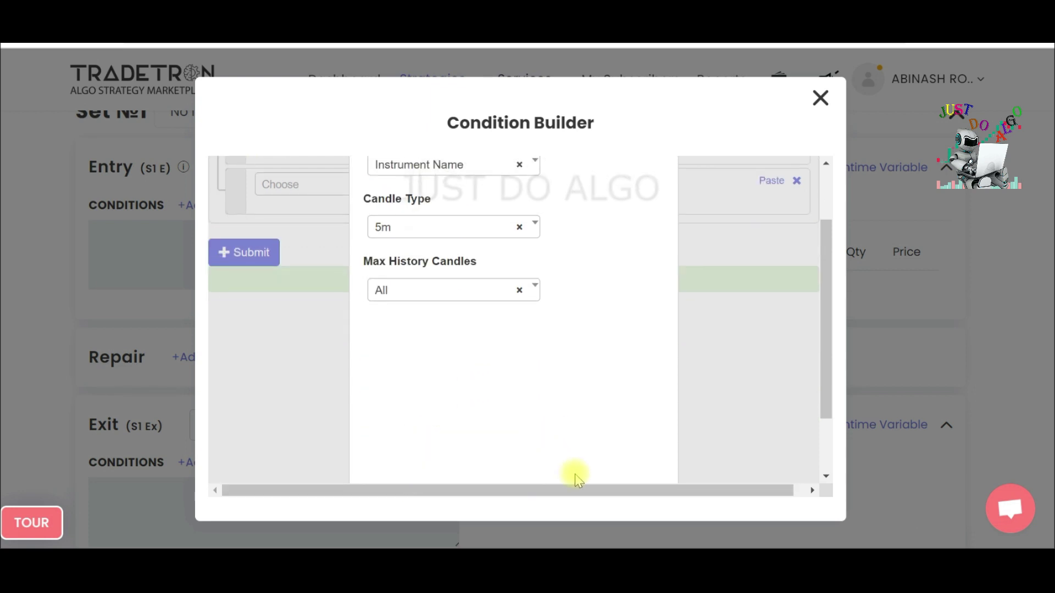
pyautogui.click(571, 456)
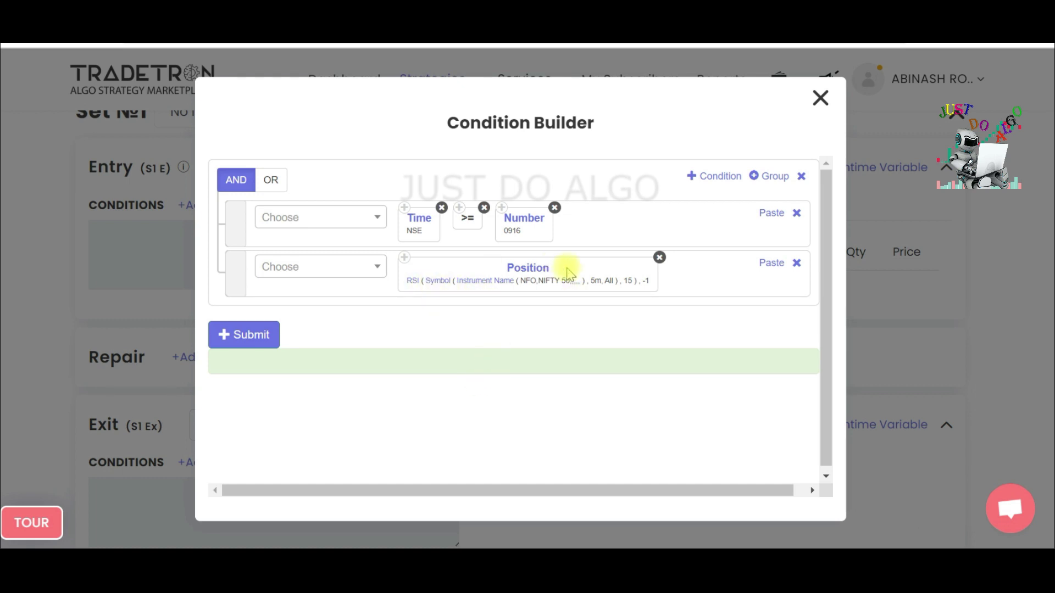
# Step: Set the RSI period in the second condition to 14
pyautogui.click(413, 282)
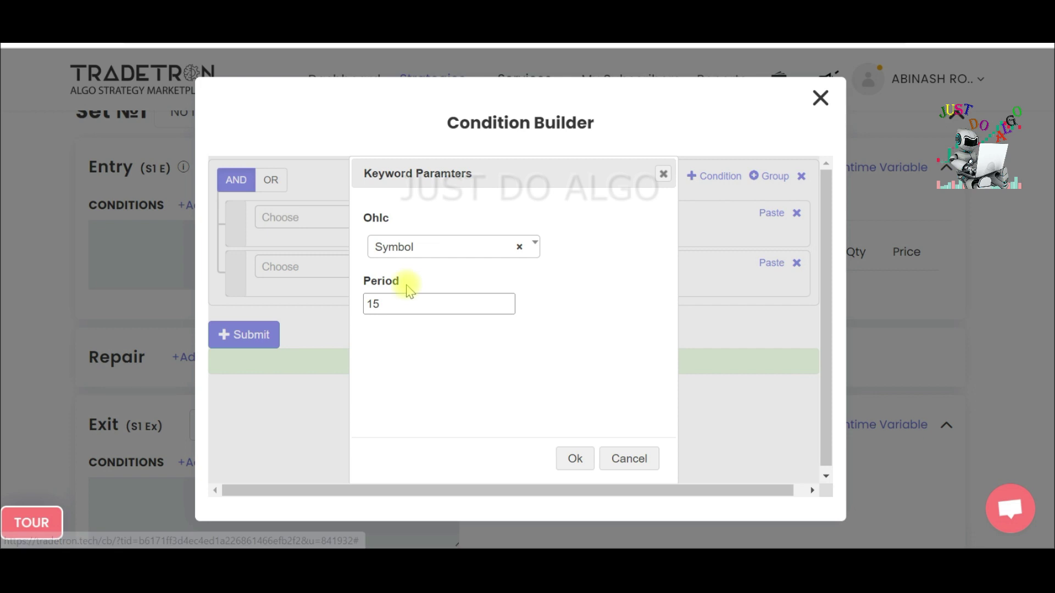
pyautogui.moveTo(393, 303); pyautogui.dragTo(315, 306)
pyautogui.write('14')
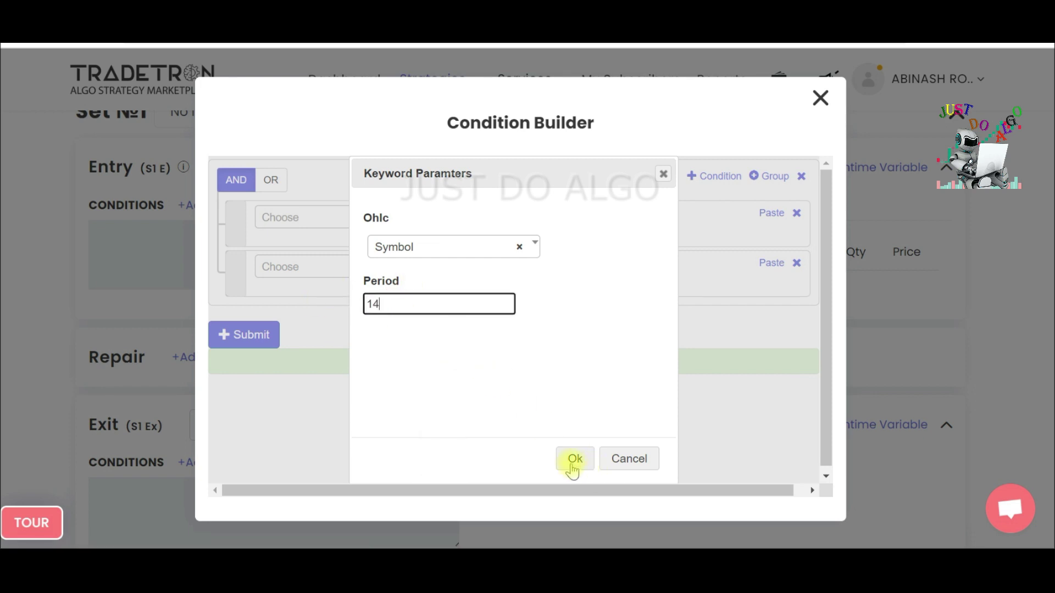
pyautogui.click(574, 460)
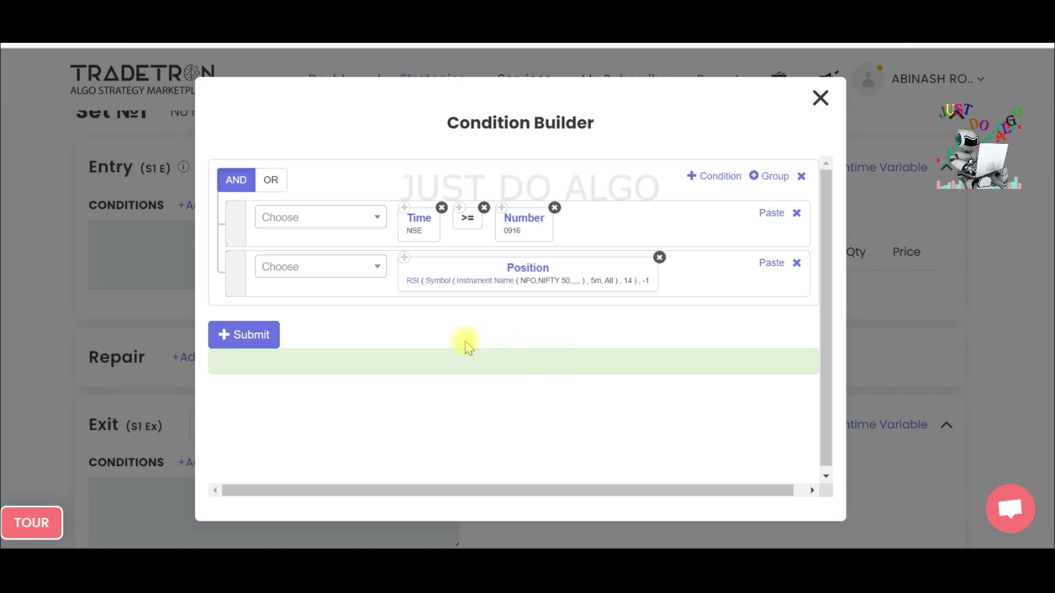
# Step: Copy the >= and Number blocks from the time condition to the end of the RSI condition
pyautogui.click(462, 214)
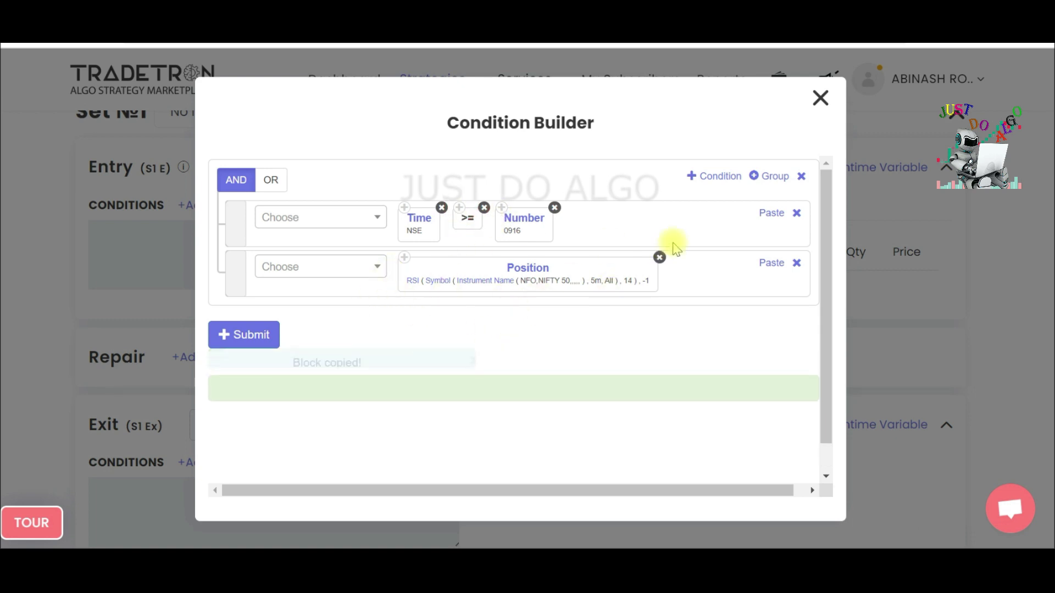
pyautogui.click(771, 263)
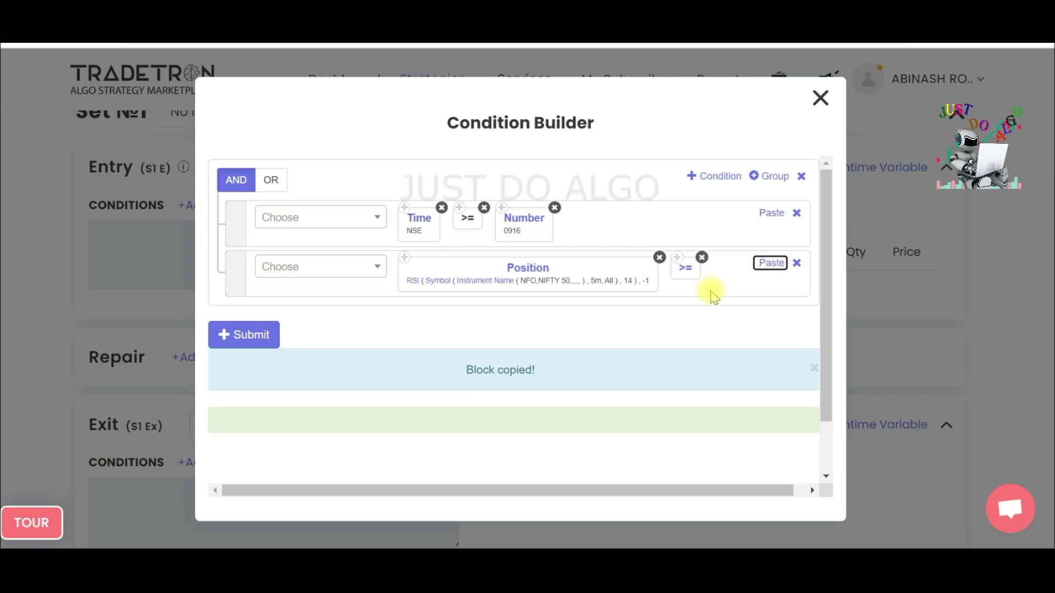
pyautogui.click(504, 216)
pyautogui.click(771, 263)
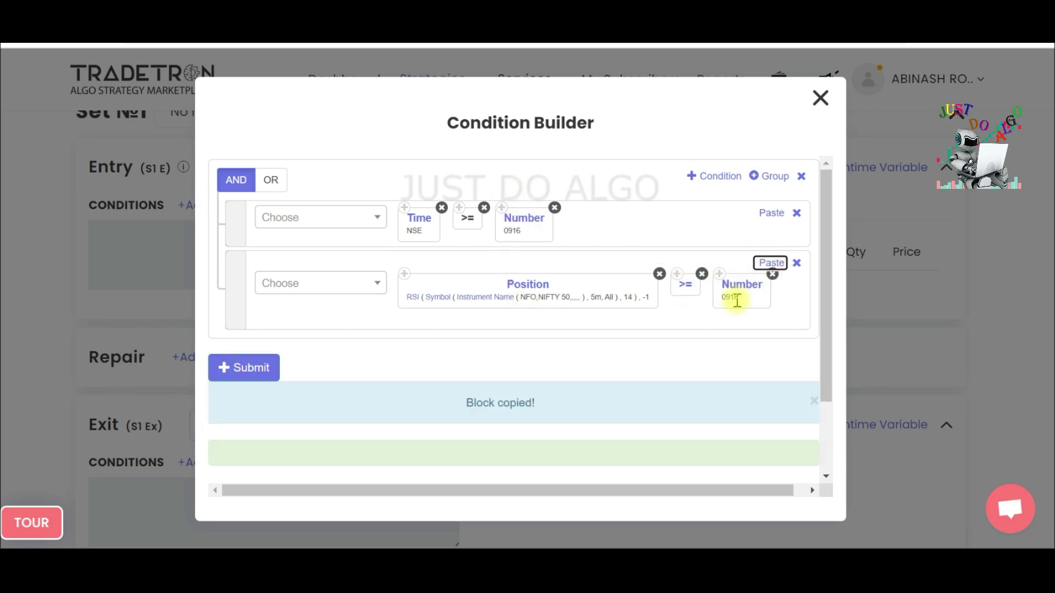
# Step: Set the Number value in the RSI >= condition of Set 1's entry to 30
pyautogui.click(740, 295)
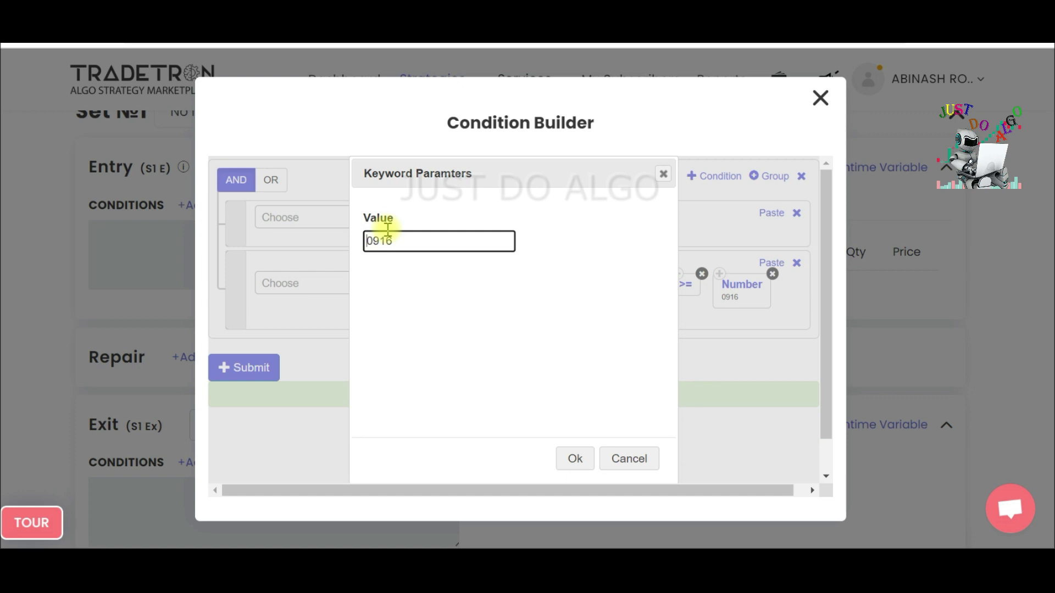
pyautogui.moveTo(415, 239); pyautogui.dragTo(258, 246)
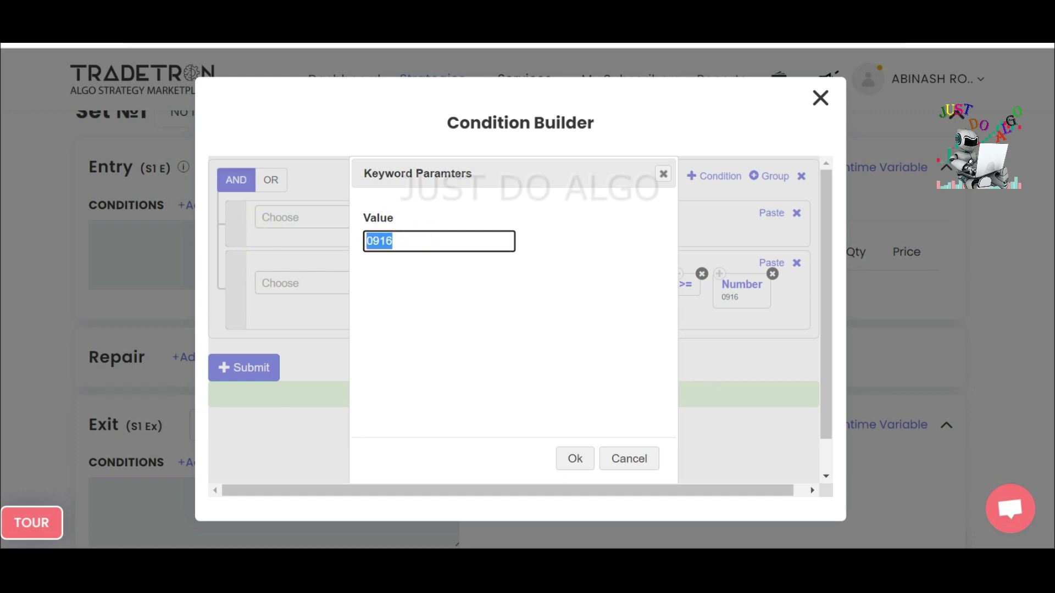
pyautogui.write('30')
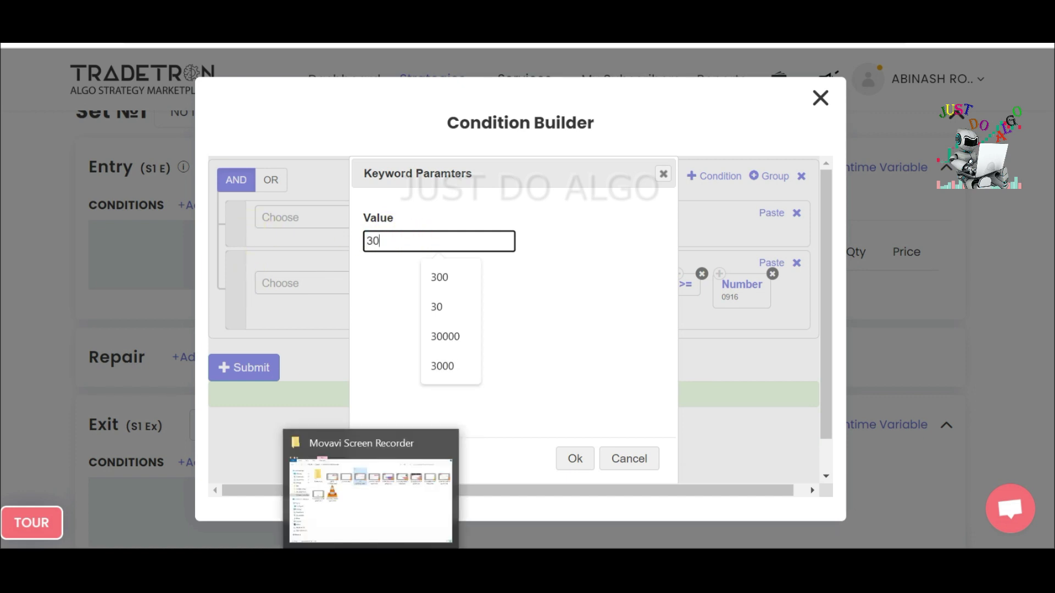
pyautogui.click(571, 457)
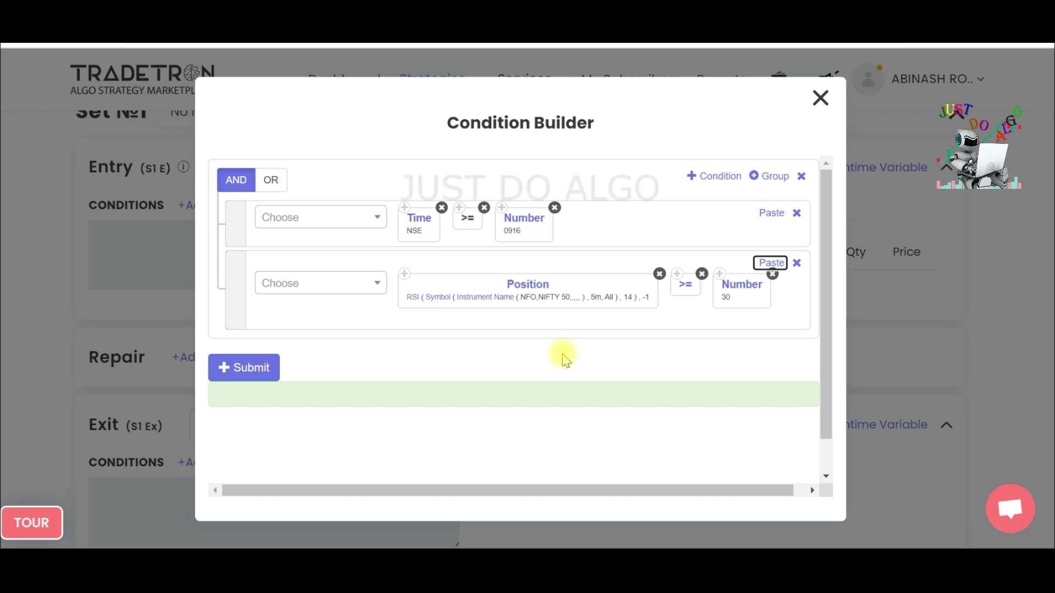
# Step: Add a third condition to Set 1's entry and copy the RSI Position block into it
pyautogui.click(719, 177)
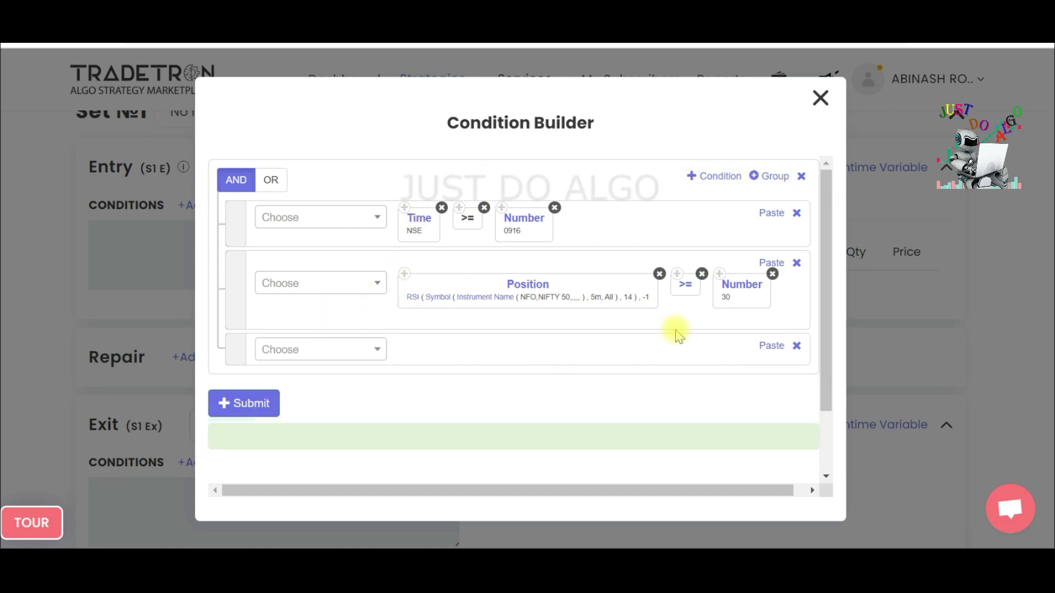
pyautogui.click(610, 305)
pyautogui.click(770, 346)
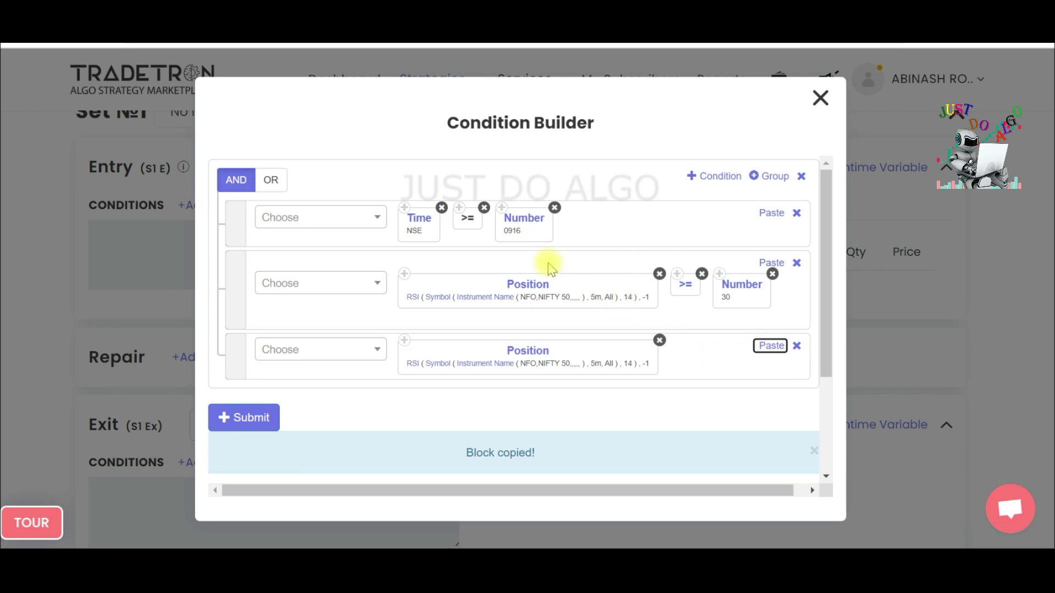
# Step: Add a <= comparison to the third condition and copy the Number block from the second condition after it
pyautogui.click(313, 353)
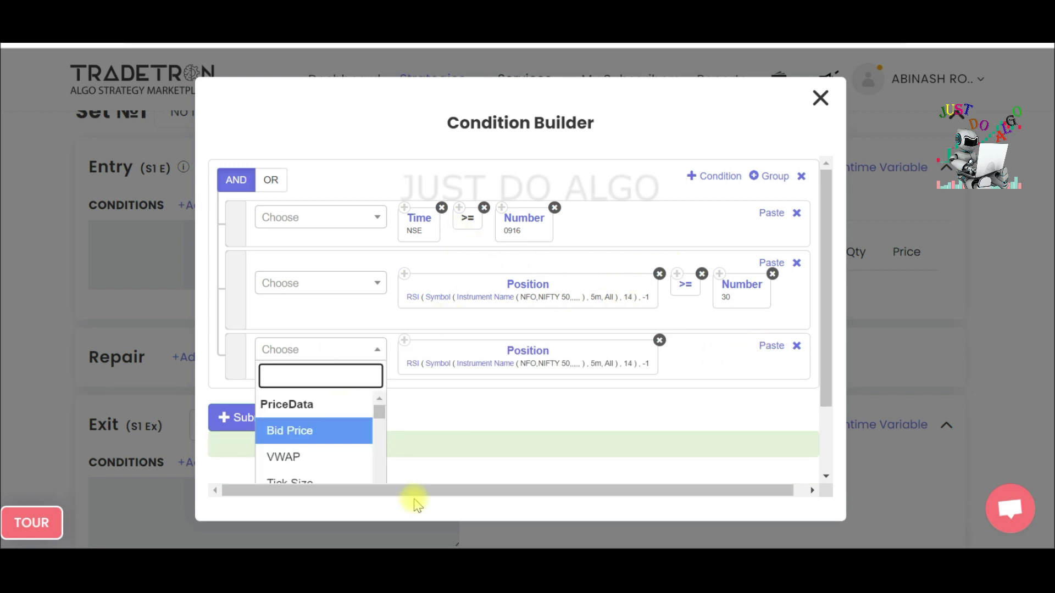
pyautogui.write('<')
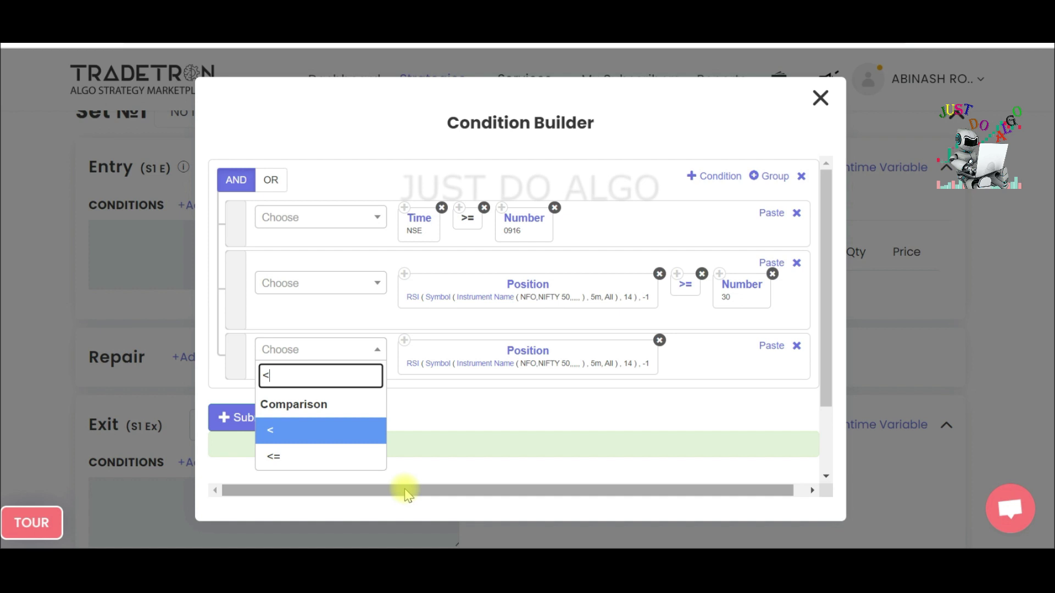
pyautogui.click(306, 456)
pyautogui.click(719, 275)
pyautogui.click(772, 345)
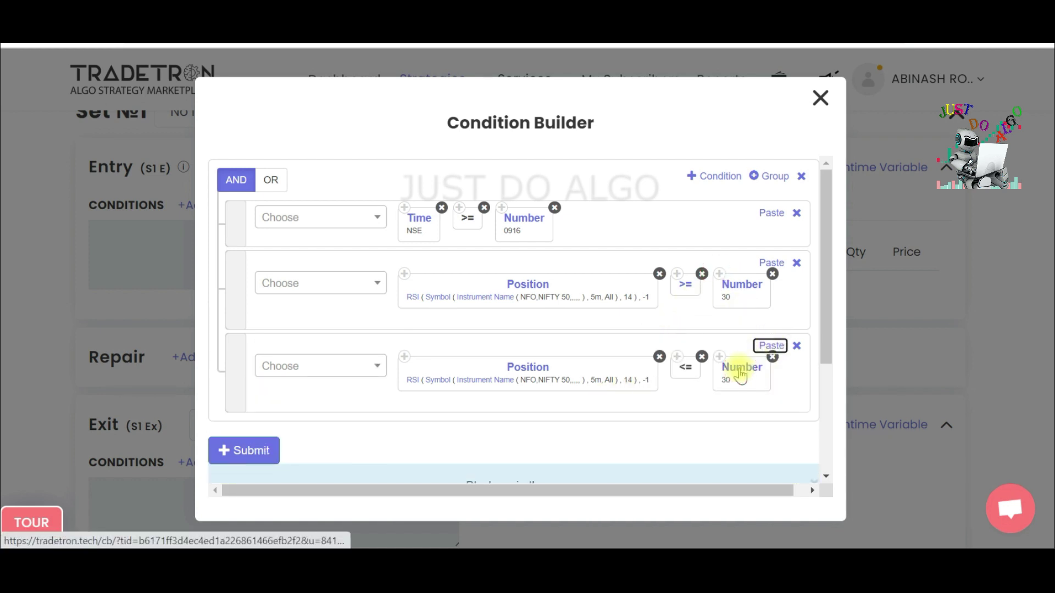
# Step: Set the Number value in the RSI <= condition to 35
pyautogui.click(740, 376)
pyautogui.click(387, 240)
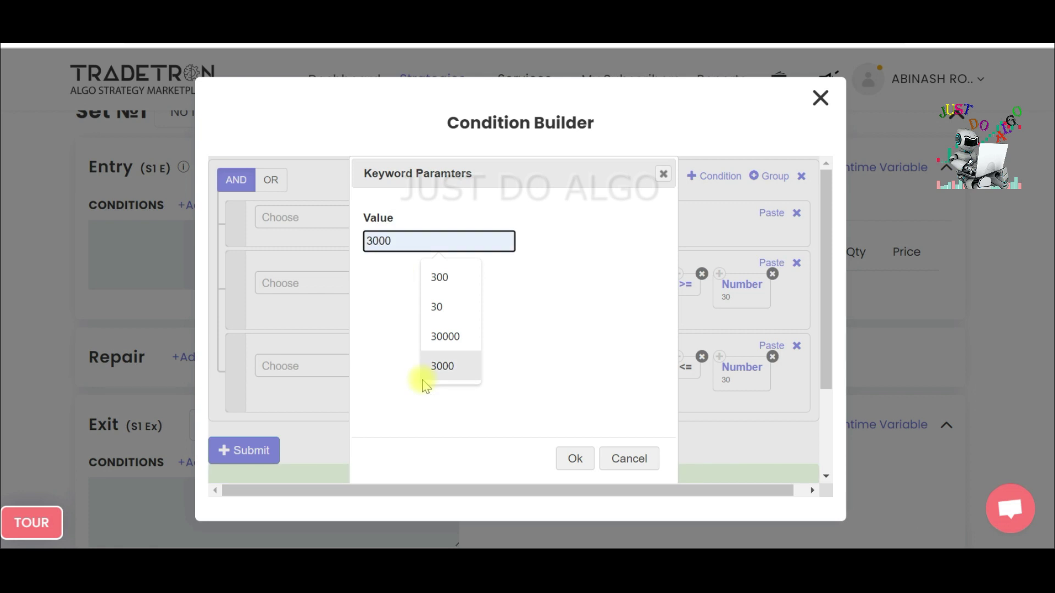
pyautogui.press('BackSpace')
pyautogui.write('5')
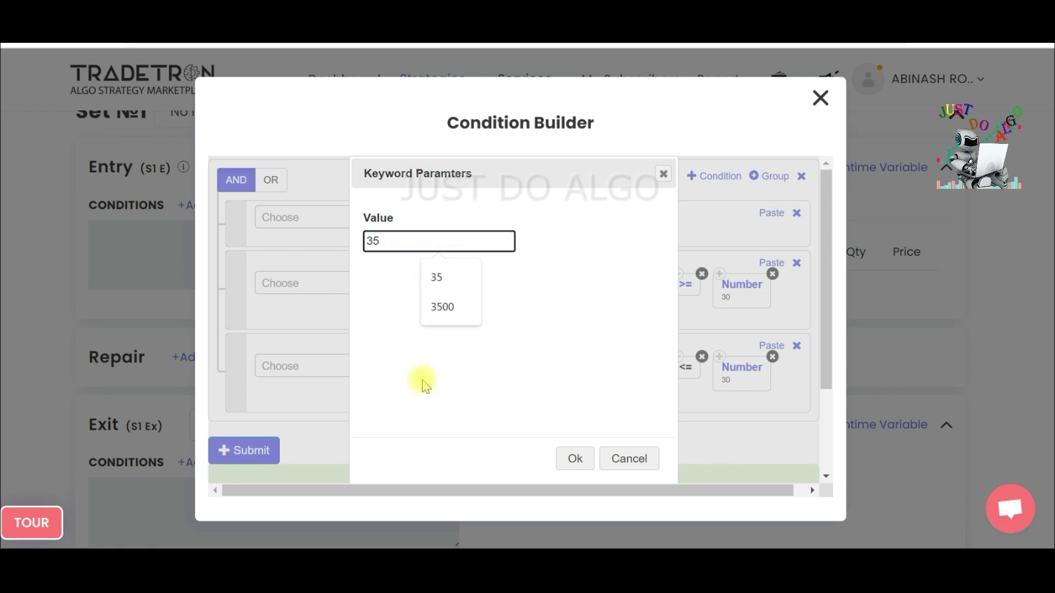
pyautogui.click(562, 457)
# Step: Submit Set 1's entry conditions and close the Condition Builder
pyautogui.click(244, 451)
pyautogui.scroll(3, 576, 306)
pyautogui.scroll(-3, 577, 306)
pyautogui.scroll(3, 574, 313)
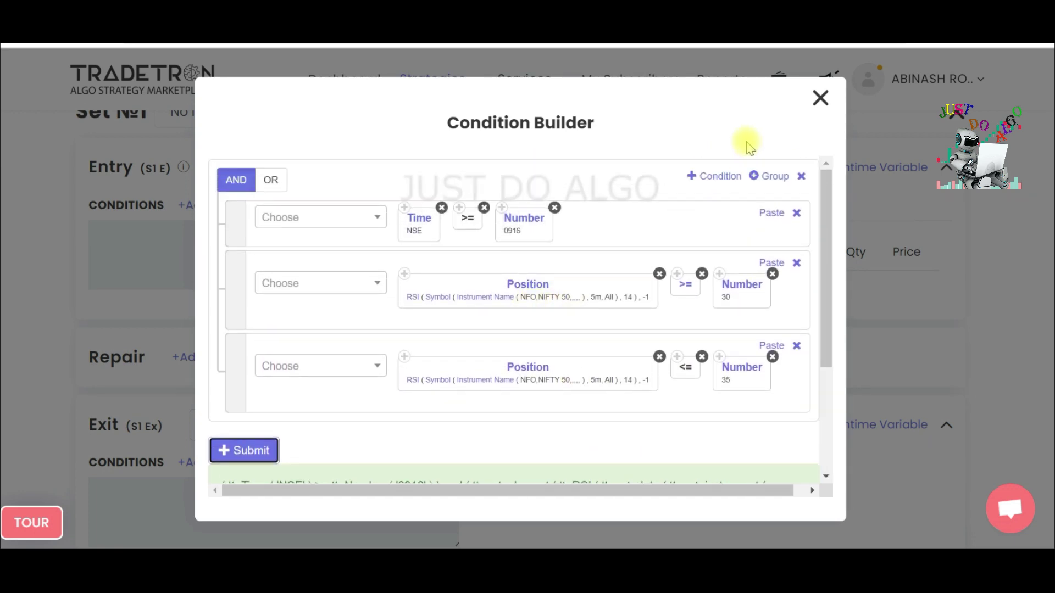
pyautogui.click(820, 98)
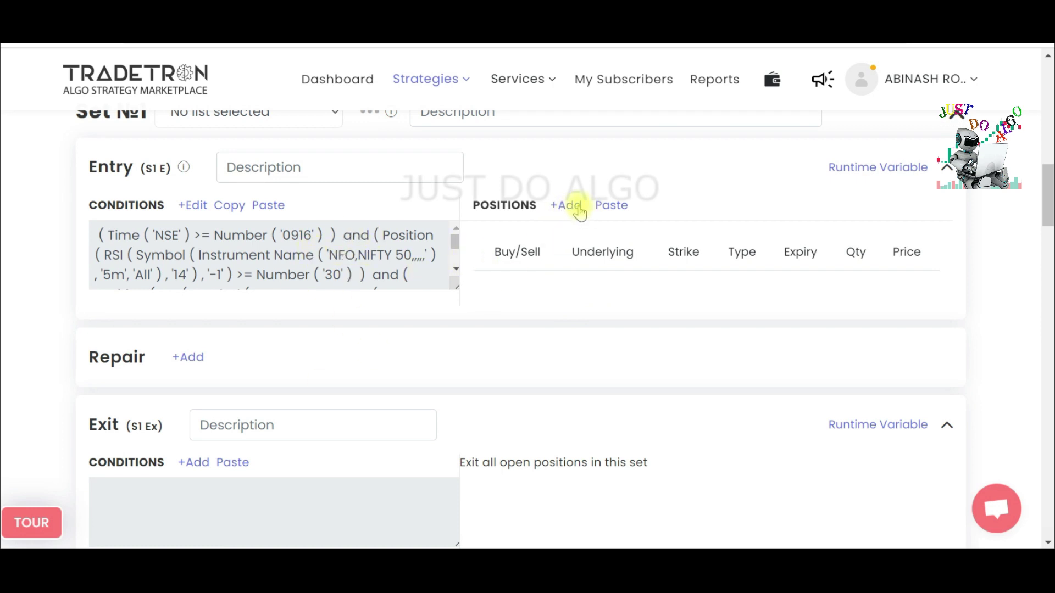
# Step: Start a buy position for Set 1's entry with exchange NFO, type Call and underlying NIFTY 50
pyautogui.click(579, 207)
pyautogui.click(329, 268)
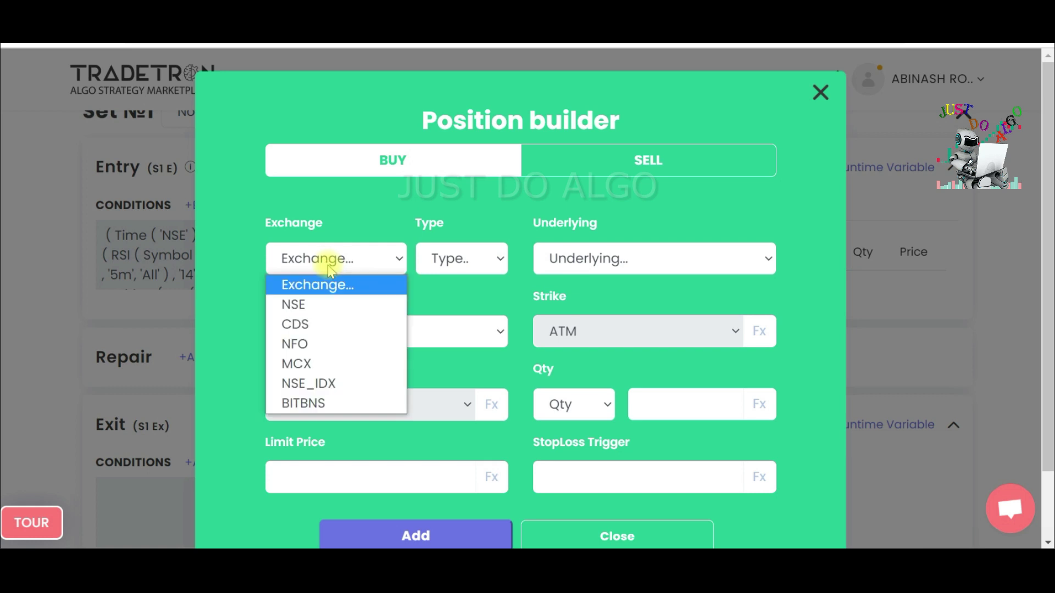
pyautogui.click(308, 344)
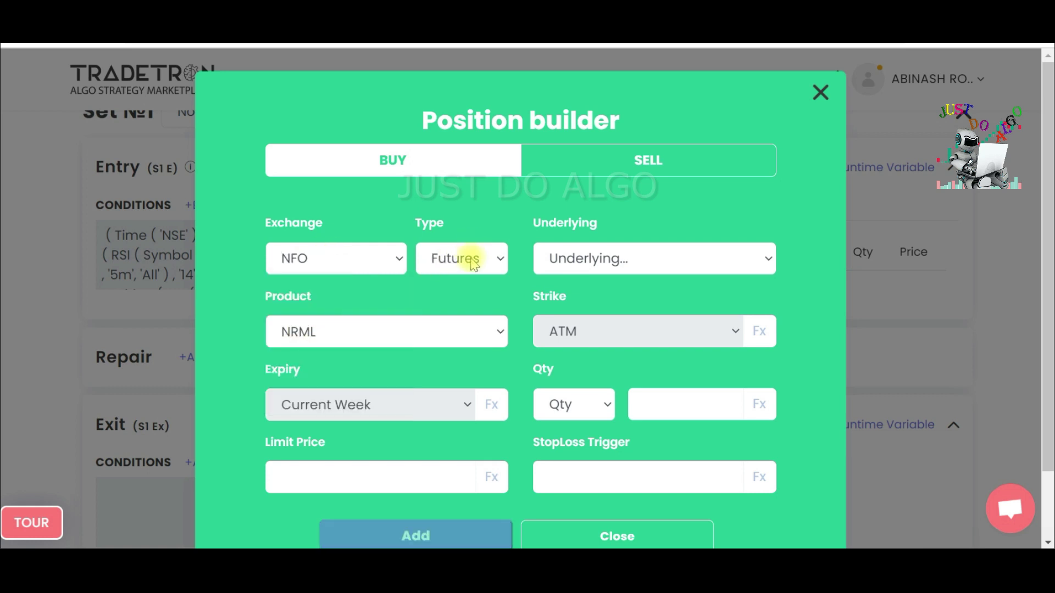
pyautogui.click(471, 259)
pyautogui.click(456, 324)
pyautogui.click(590, 259)
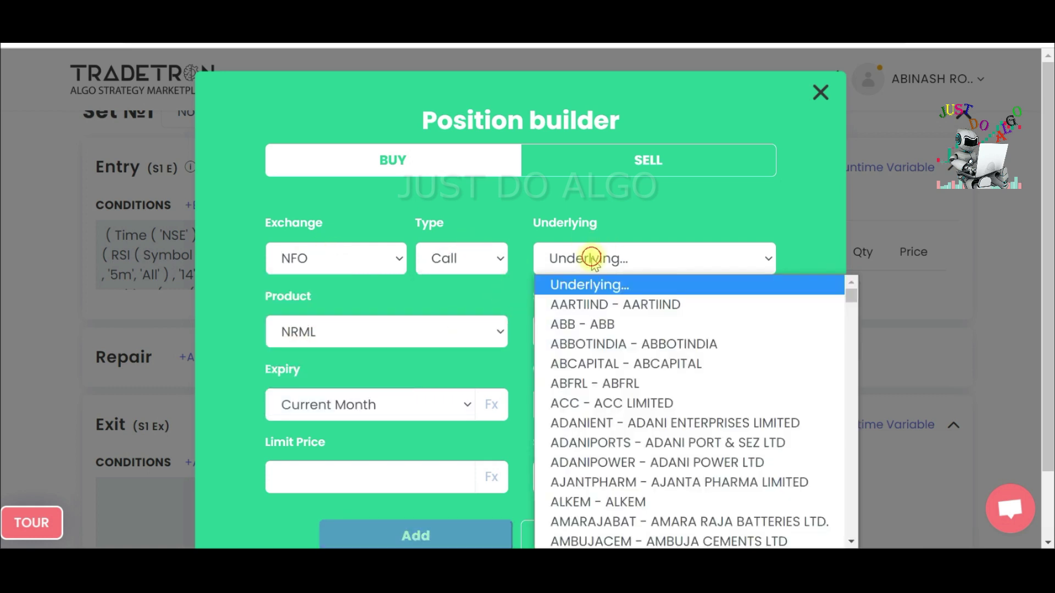
pyautogui.write('ni')
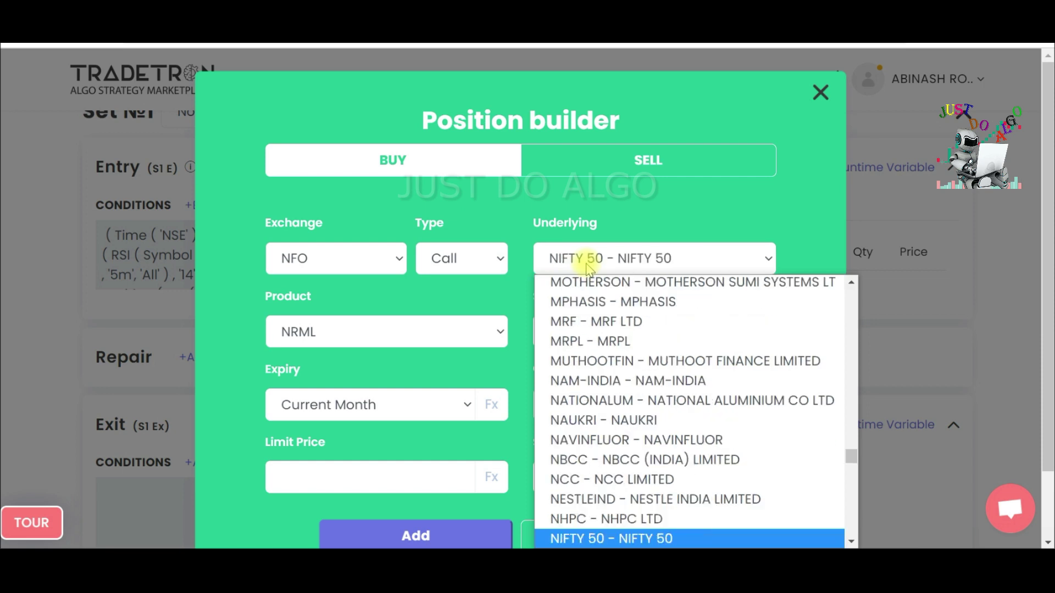
pyautogui.press('Return')
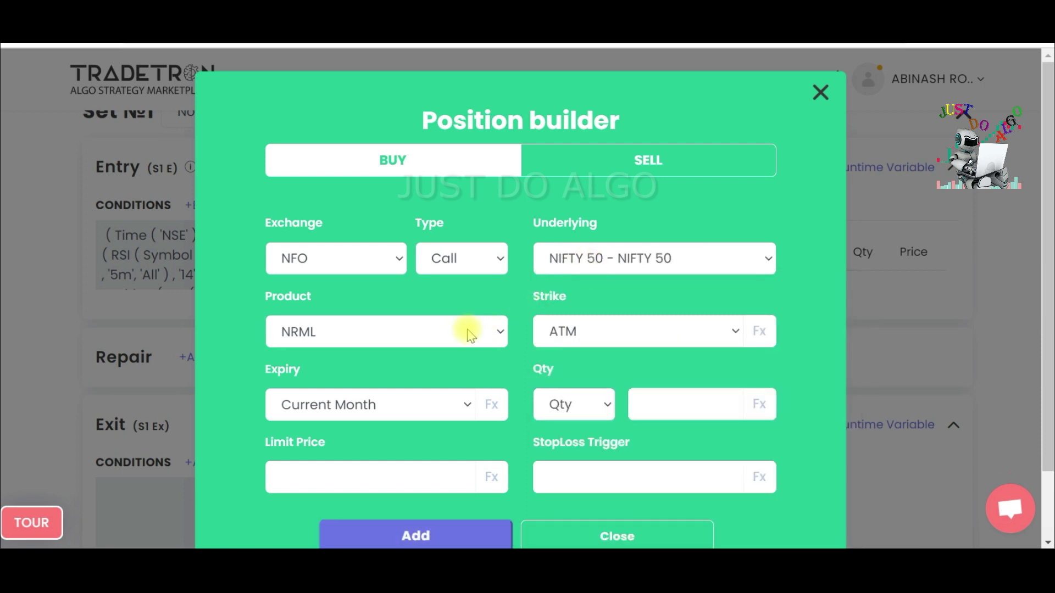
# Step: Set the call position's product to MIS and its expiry to Current Week
pyautogui.click(504, 337)
pyautogui.click(346, 377)
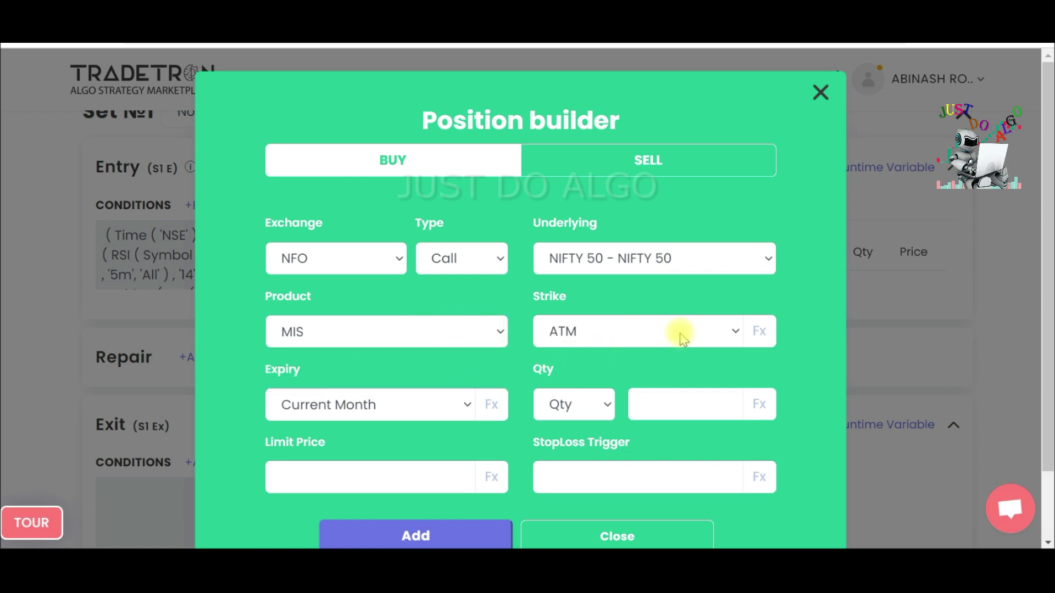
pyautogui.click(471, 407)
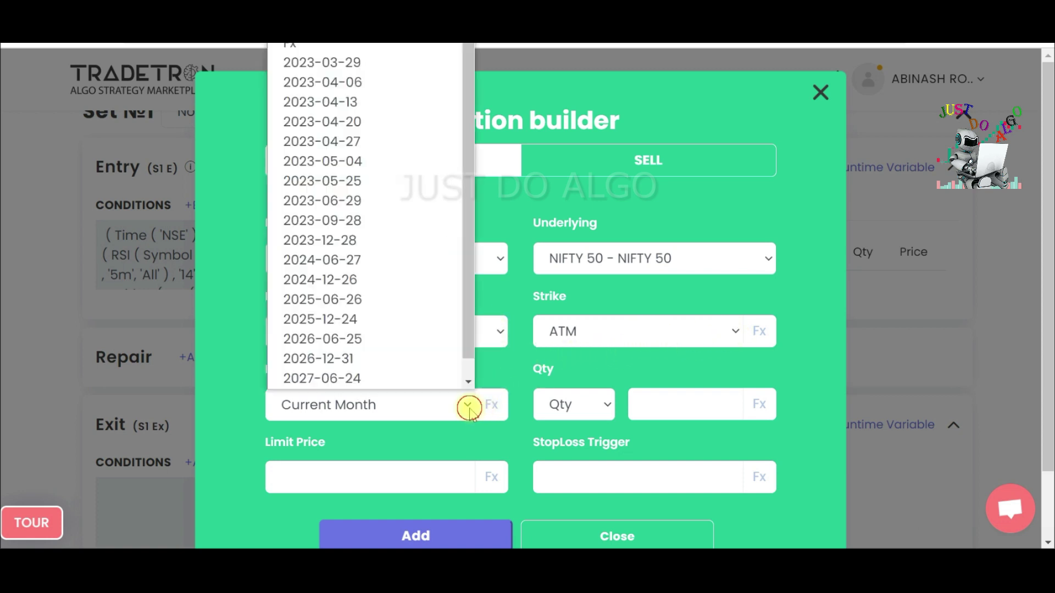
pyautogui.click(415, 320)
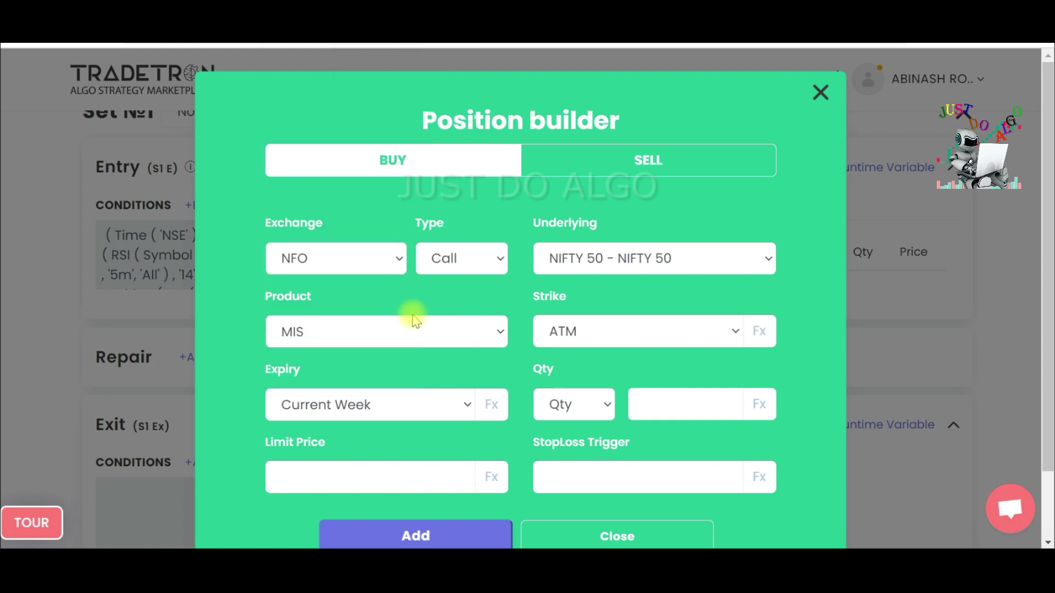
# Step: Set the call position's quantity to 1 lot, add it to Set 1's entry and close the Position builder
pyautogui.click(606, 408)
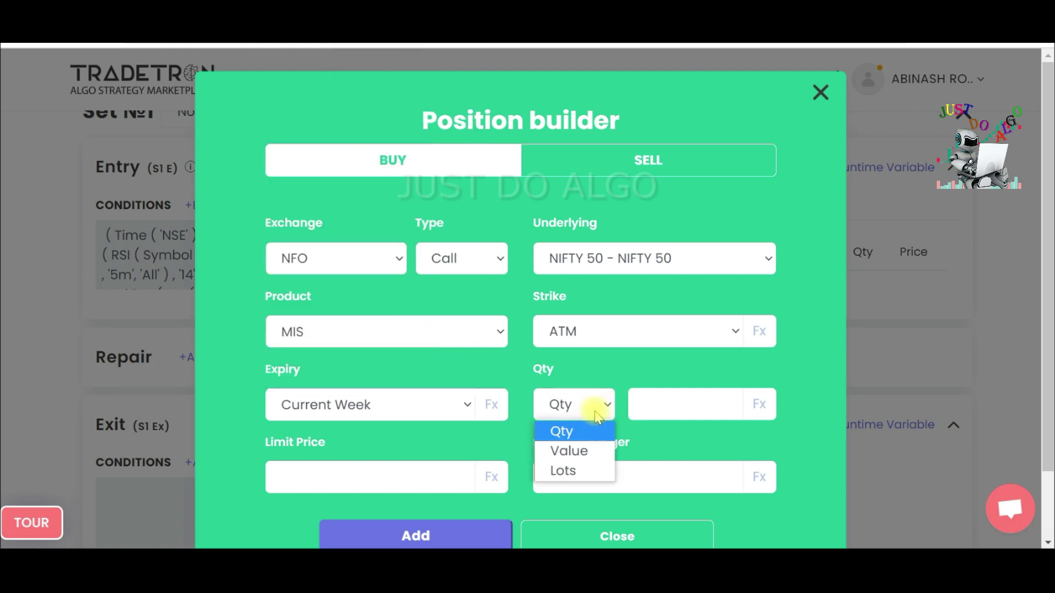
pyautogui.click(564, 473)
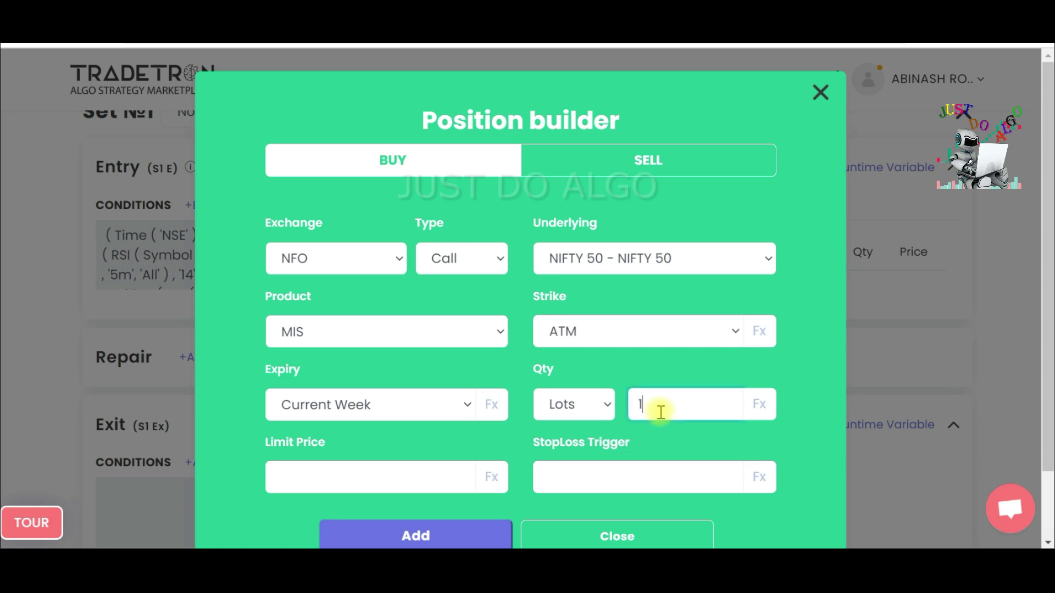
pyautogui.click(442, 529)
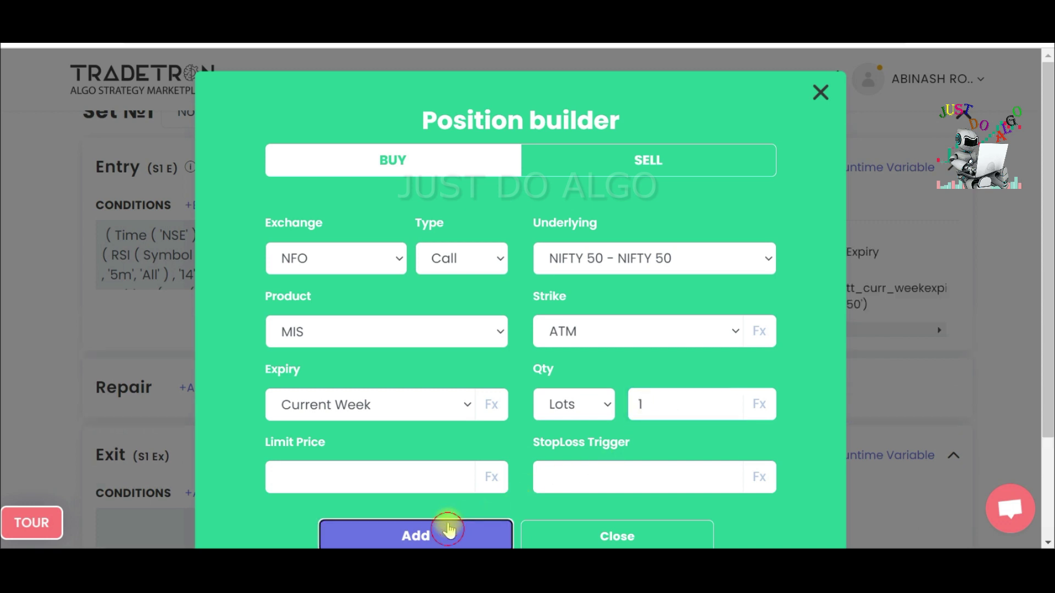
pyautogui.click(819, 93)
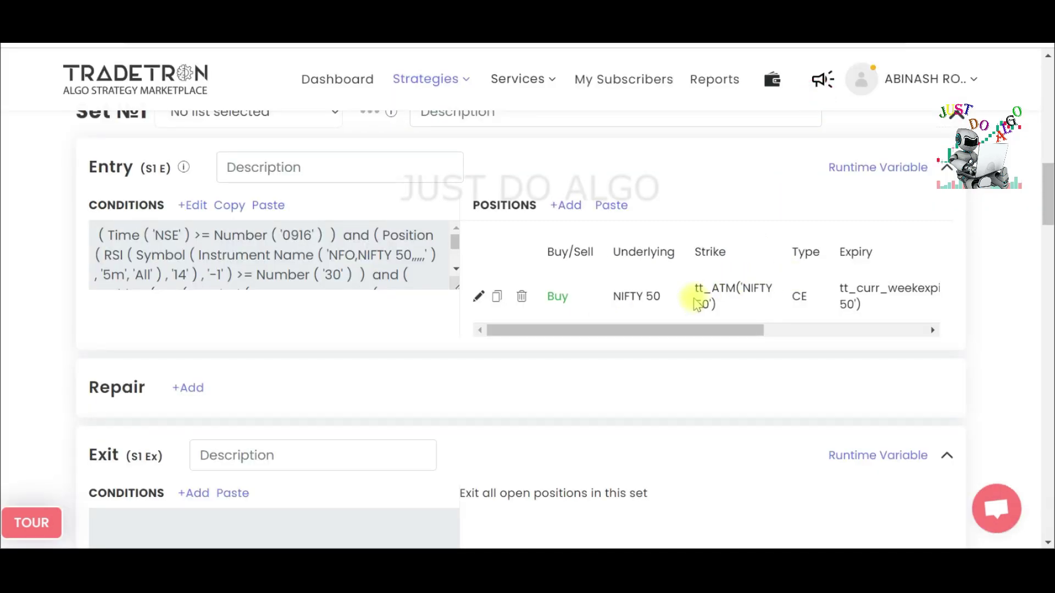
# Step: Copy Set 1's entry conditions and paste them into the entry conditions of Set 2
pyautogui.scroll(-3, 252, 306)
pyautogui.scroll(5, 259, 318)
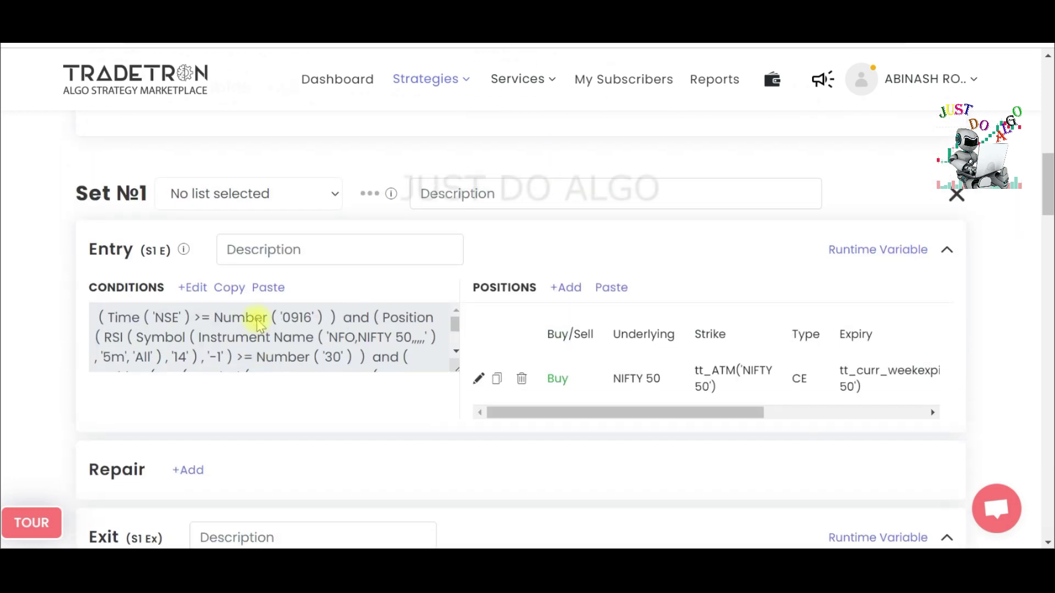
pyautogui.scroll(-2, 259, 322)
pyautogui.scroll(3, 239, 384)
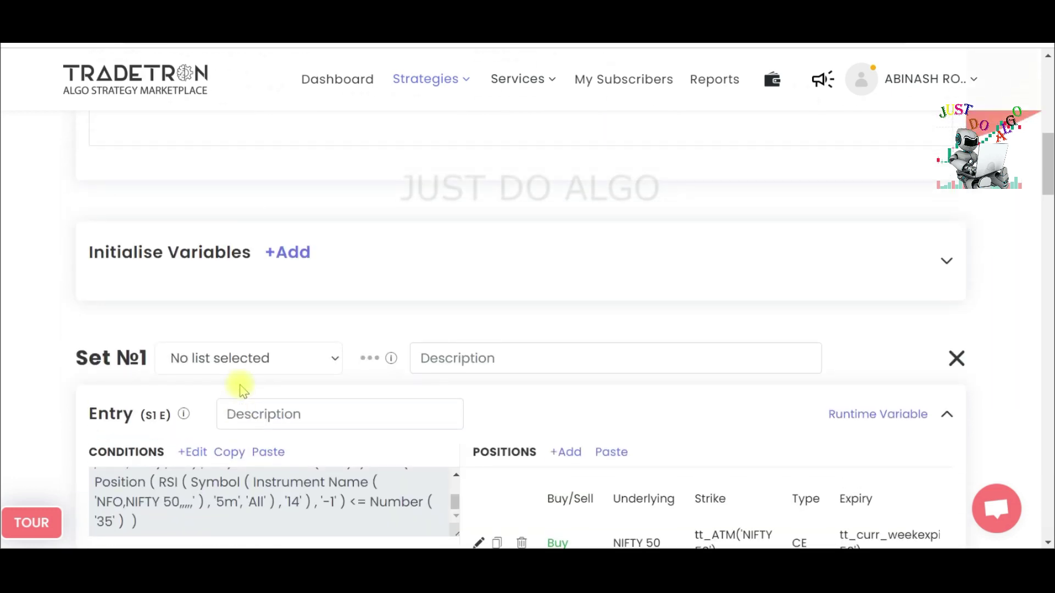
pyautogui.scroll(-3, 239, 390)
pyautogui.scroll(-2, 308, 341)
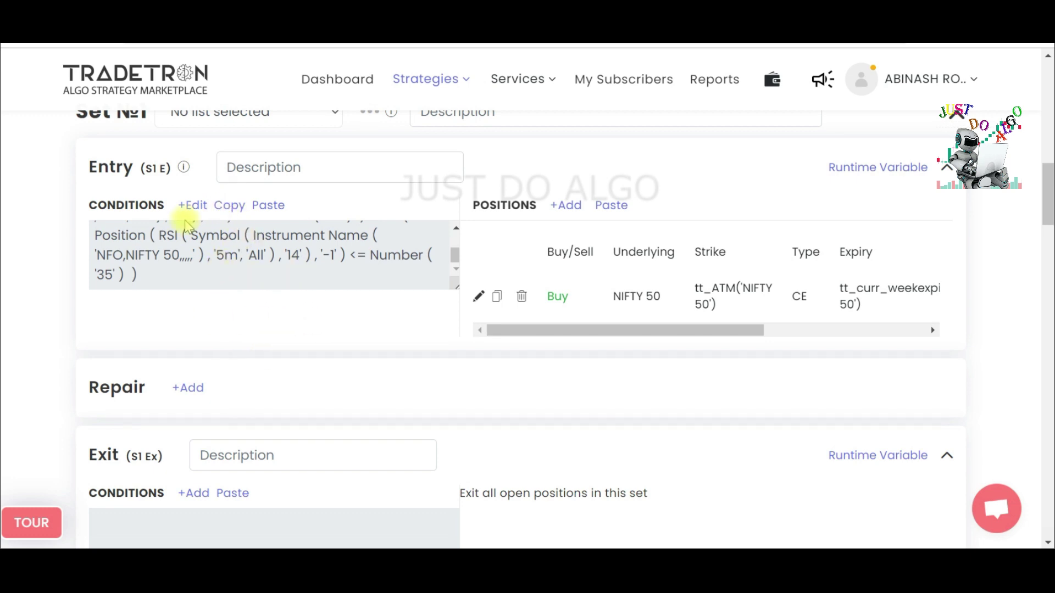
pyautogui.scroll(-9, 340, 329)
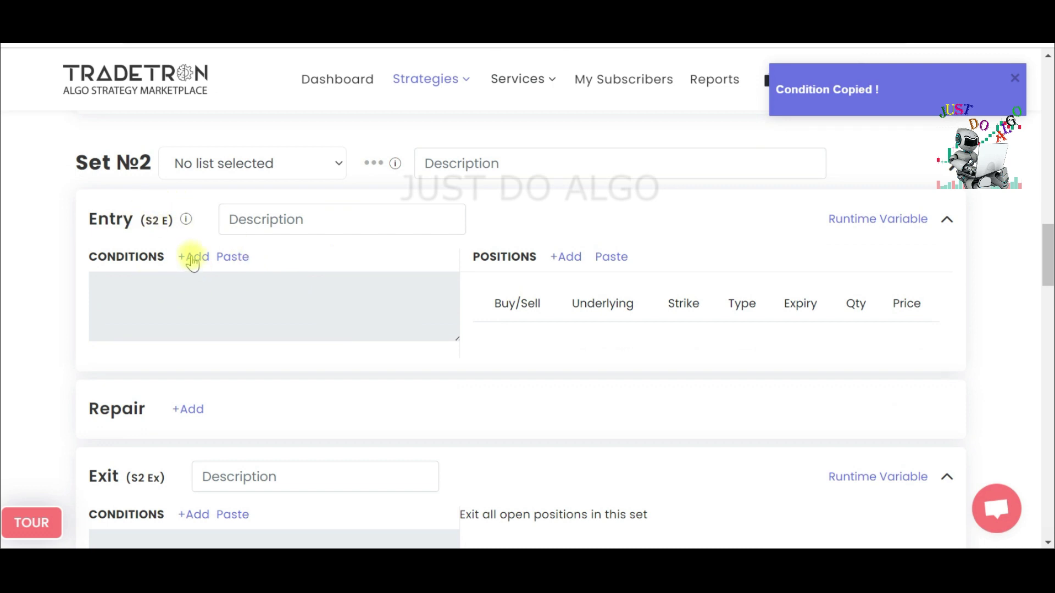
pyautogui.click(232, 257)
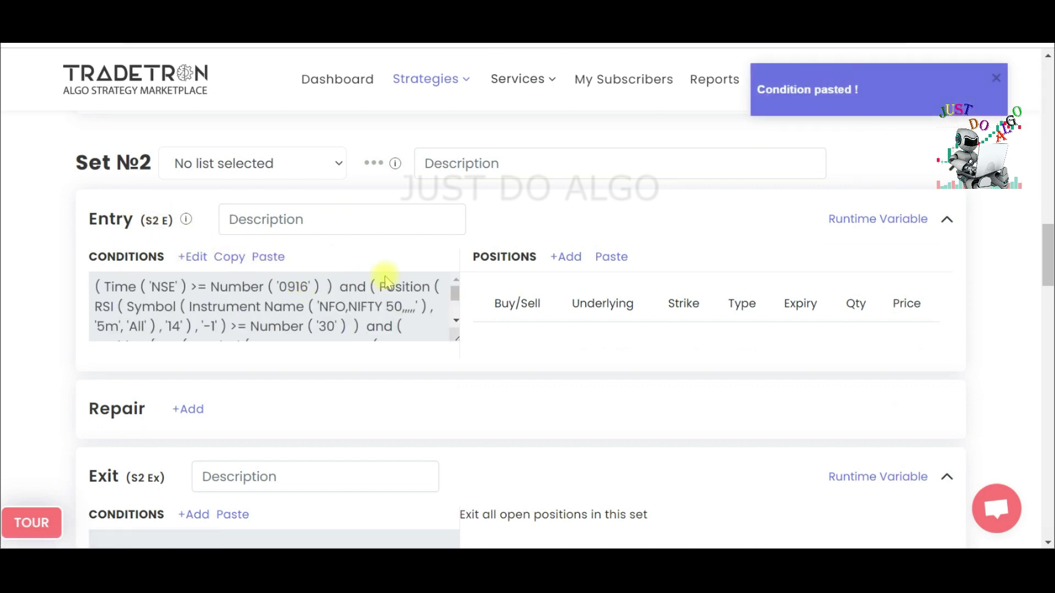
# Step: Check the RSI rules in the strategy description and set the lower RSI limit in Set 2's entry conditions to 65
pyautogui.scroll(5, 274, 329)
pyautogui.scroll(3, 187, 385)
pyautogui.scroll(6, 187, 330)
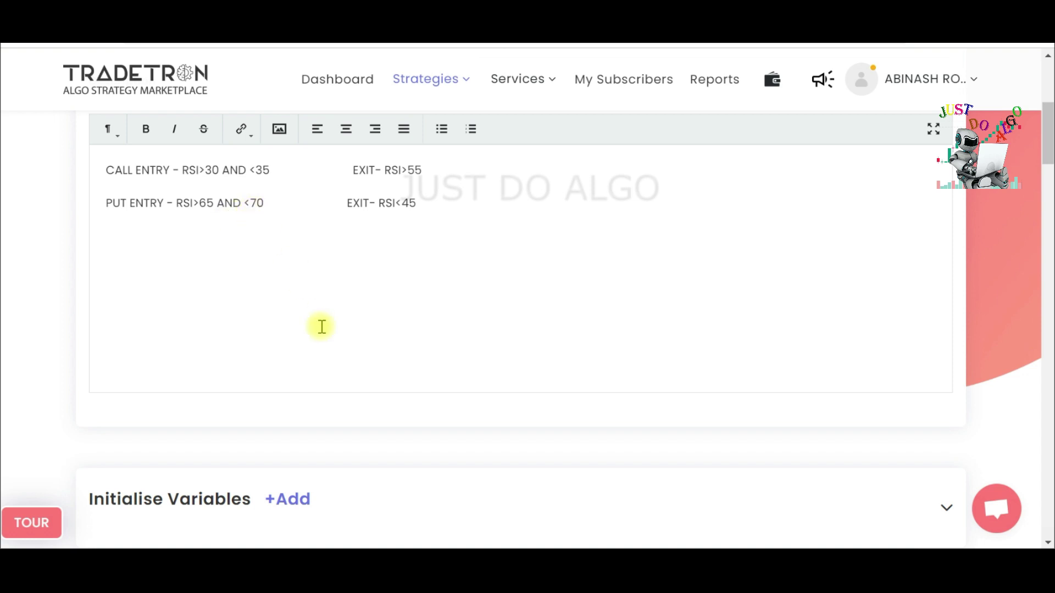
pyautogui.scroll(2, 330, 330)
pyautogui.scroll(-10, 353, 333)
pyautogui.scroll(-7, 284, 380)
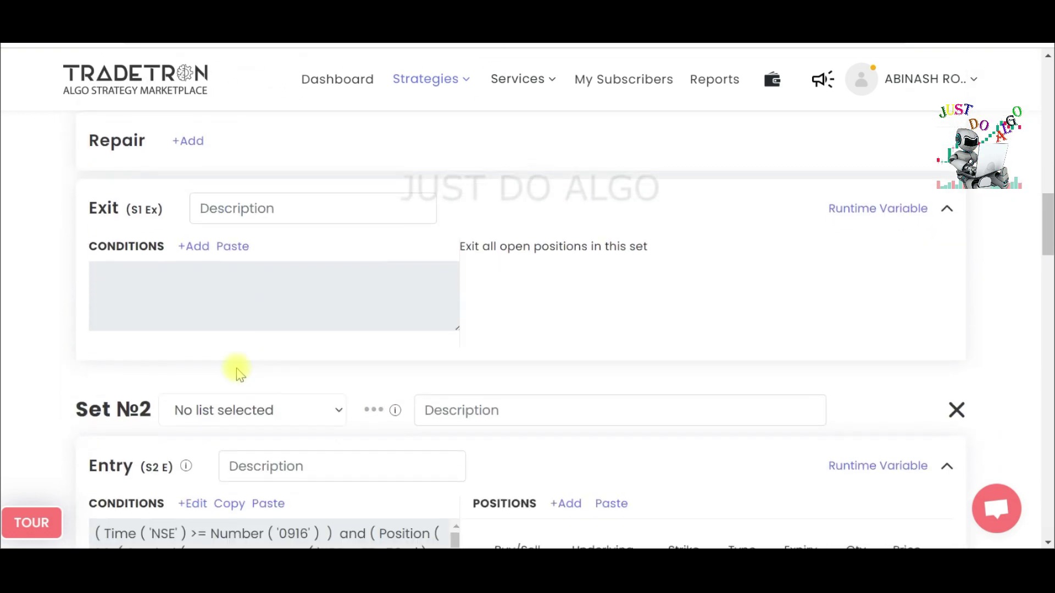
pyautogui.click(197, 340)
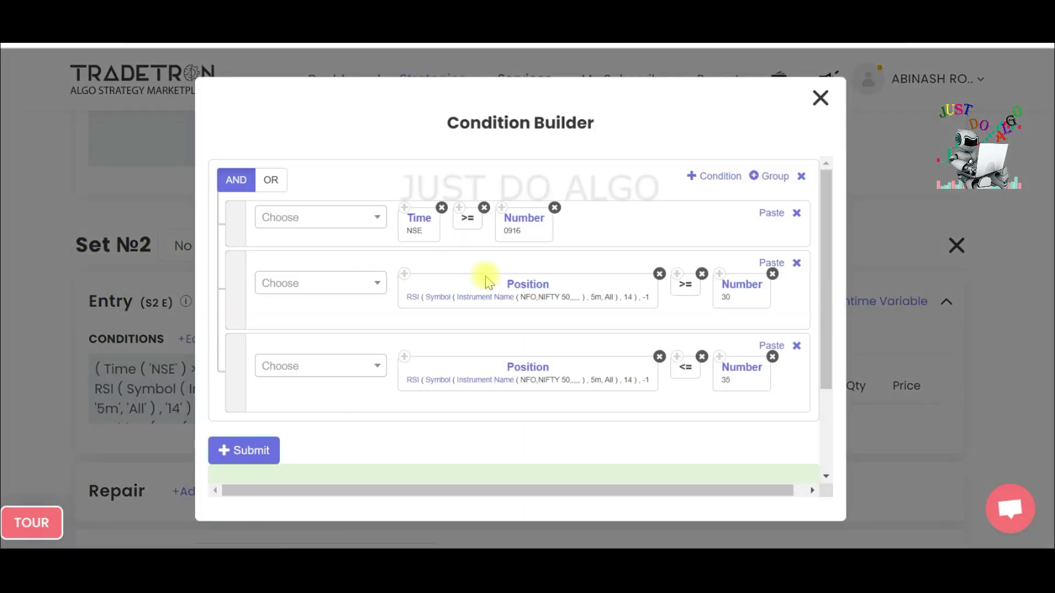
pyautogui.scroll(-2, 567, 267)
pyautogui.click(730, 208)
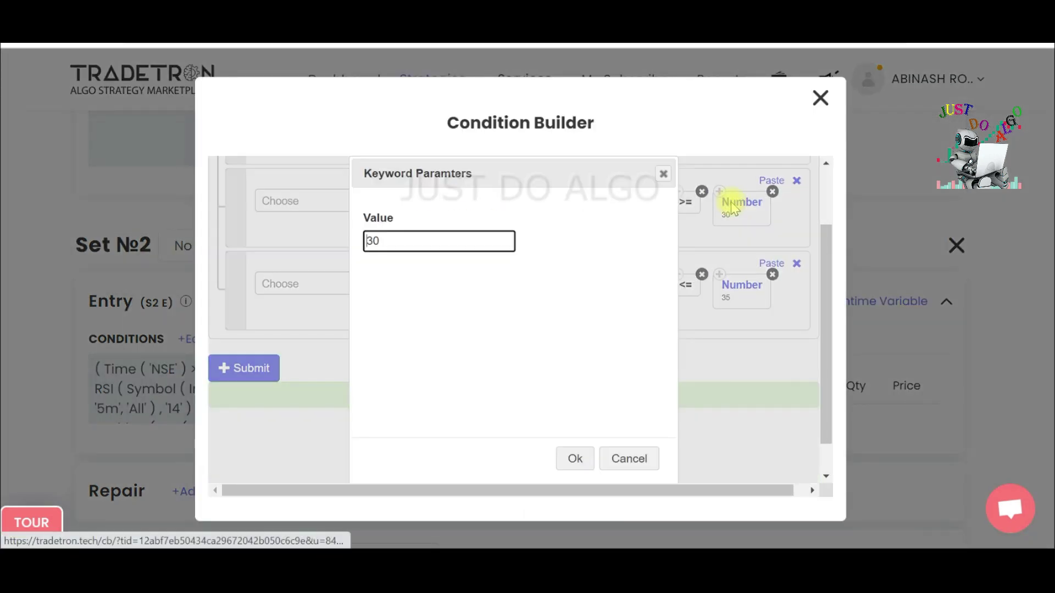
pyautogui.write('65')
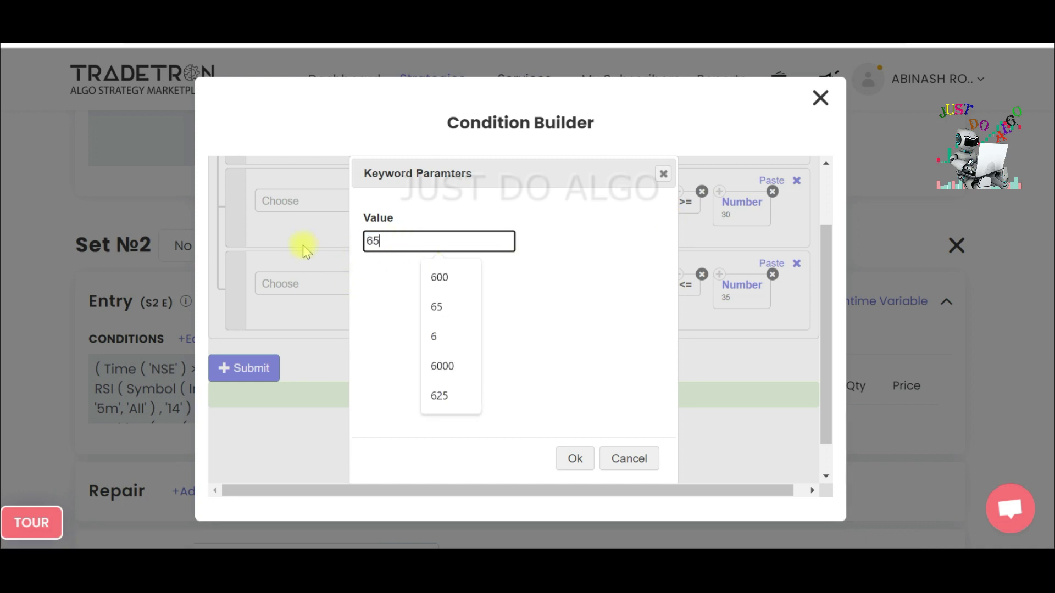
pyautogui.click(574, 459)
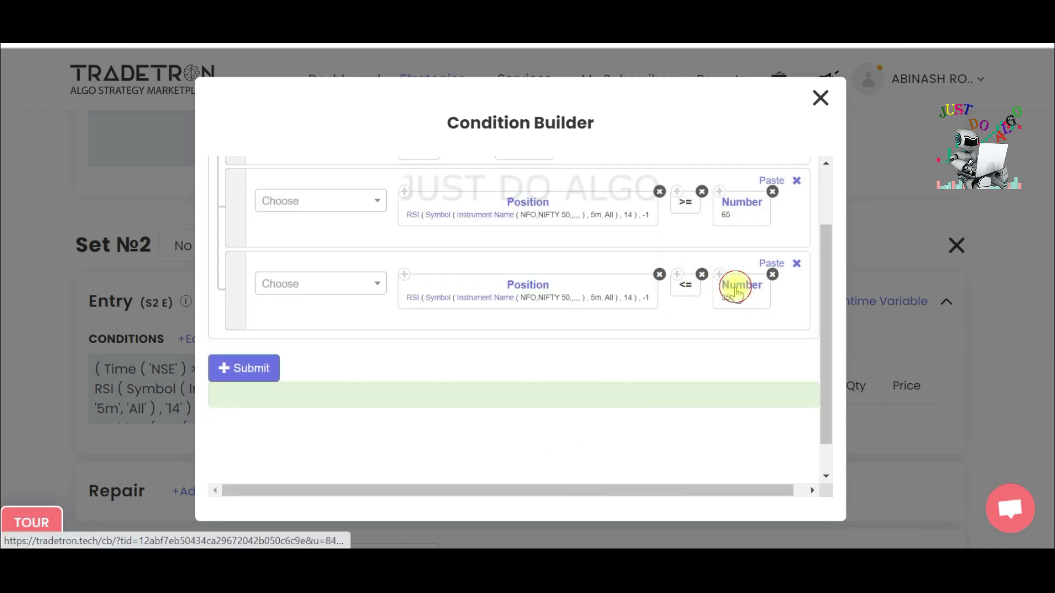
# Step: Set the upper RSI limit in Set 2's entry conditions to 70, submit the conditions and close the Condition Builder
pyautogui.click(725, 290)
pyautogui.doubleClick(396, 241)
pyautogui.write('70')
pyautogui.click(564, 460)
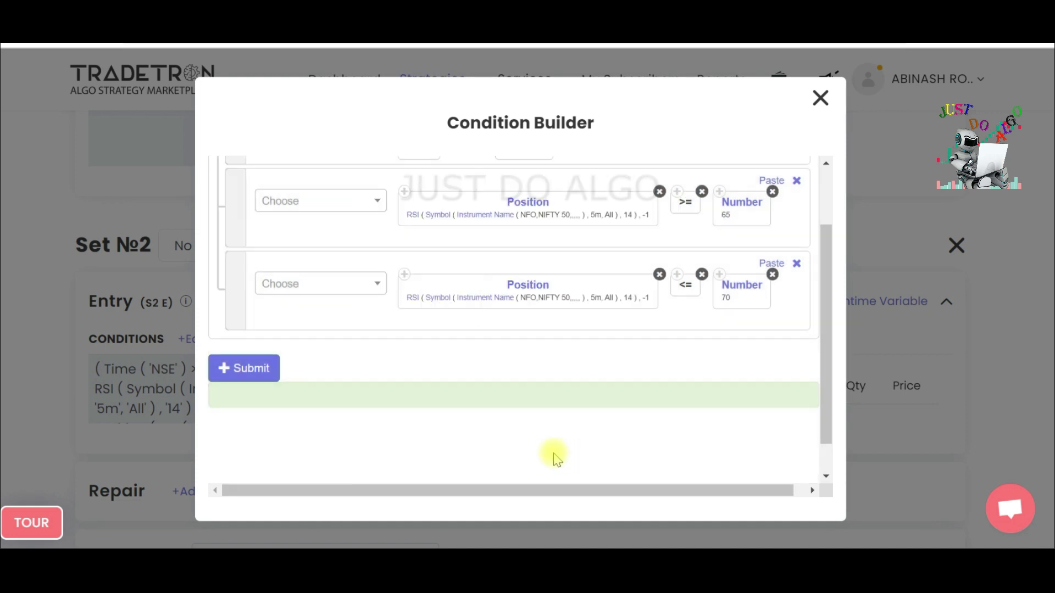
pyautogui.click(266, 369)
pyautogui.click(819, 96)
# Step: Save the strategy and close the confirmation dialog
pyautogui.moveTo(1048, 261); pyautogui.dragTo(1048, 462)
pyautogui.click(549, 342)
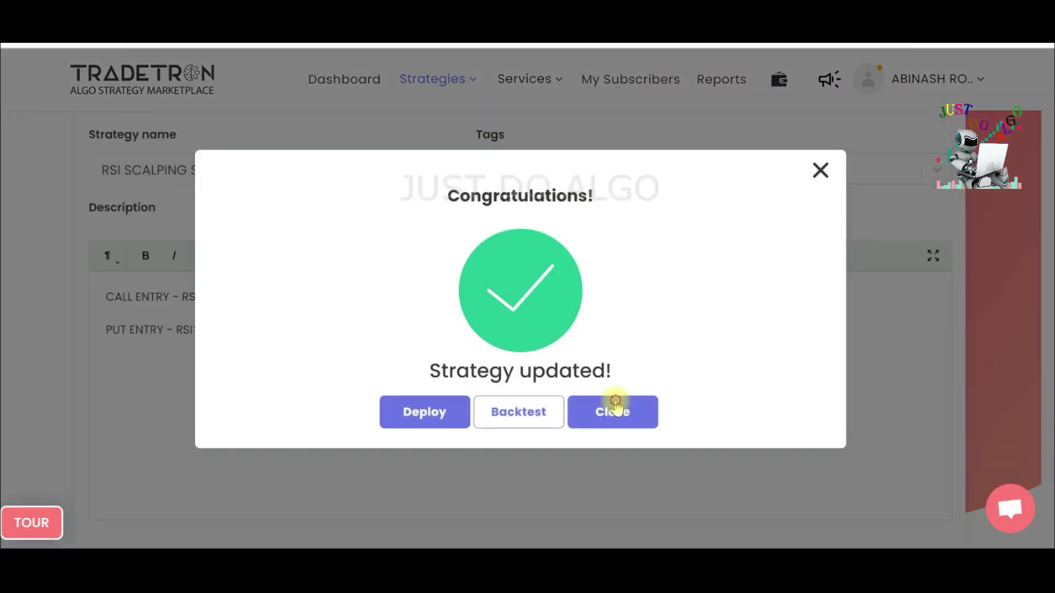
pyautogui.click(615, 413)
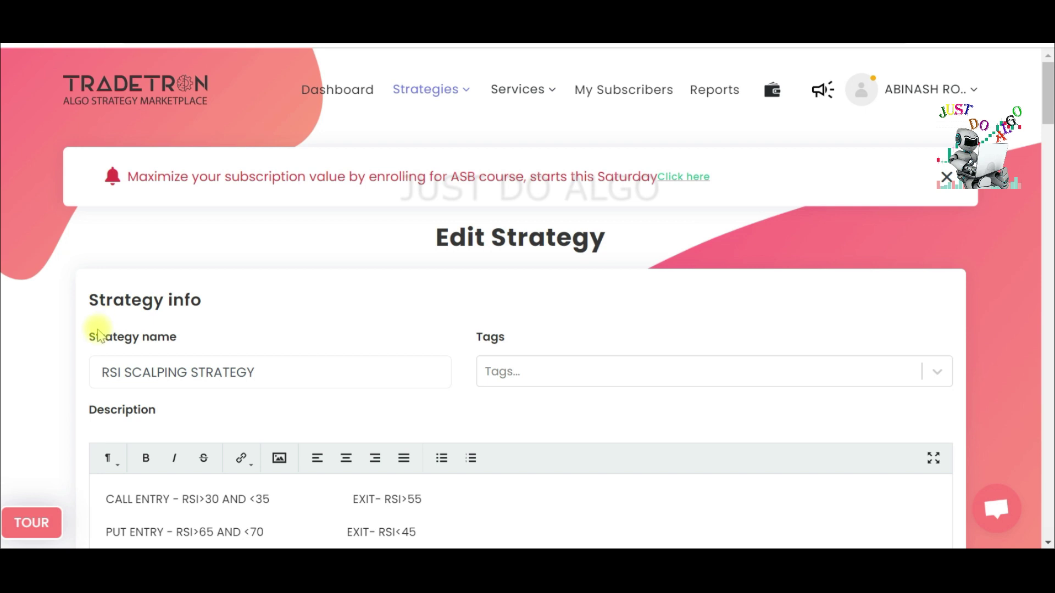
# Step: Start a new buy position for Set 2's entry and set its exchange to NFO
pyautogui.scroll(-10, 47, 349)
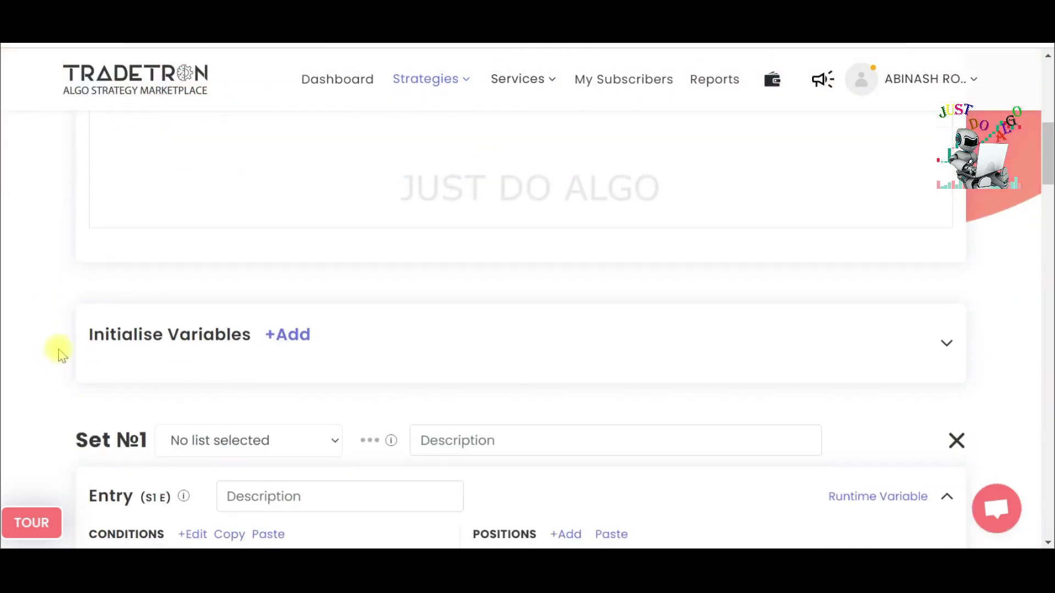
pyautogui.scroll(-5, 60, 357)
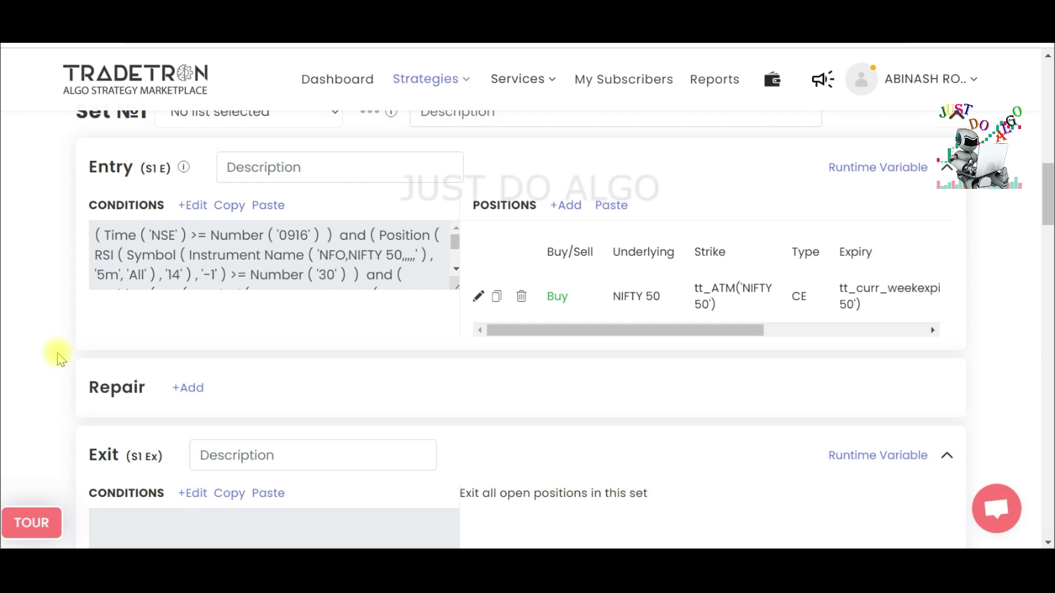
pyautogui.scroll(-5, 61, 358)
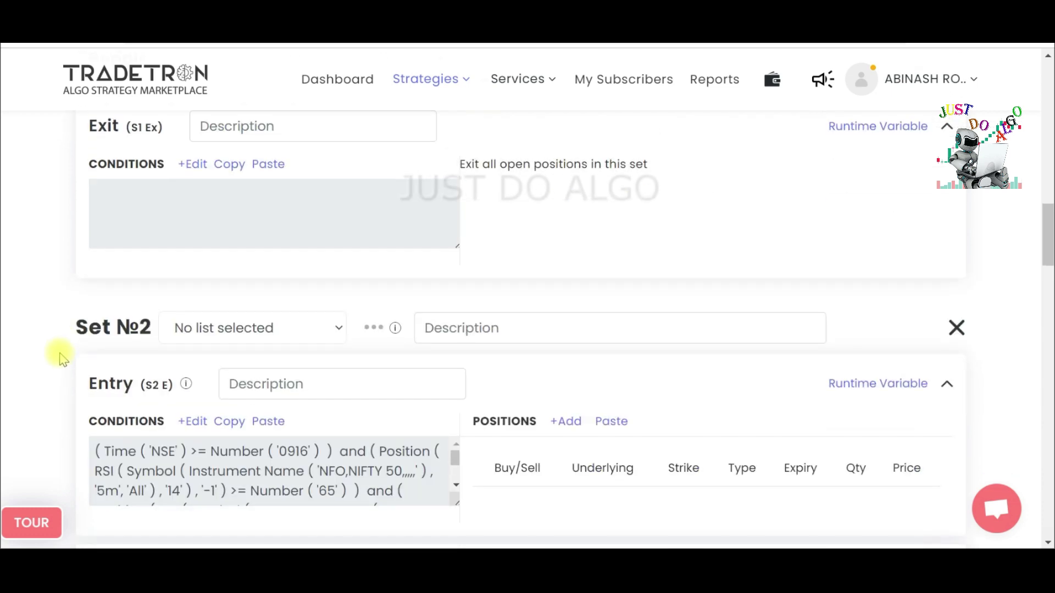
pyautogui.scroll(4, 61, 358)
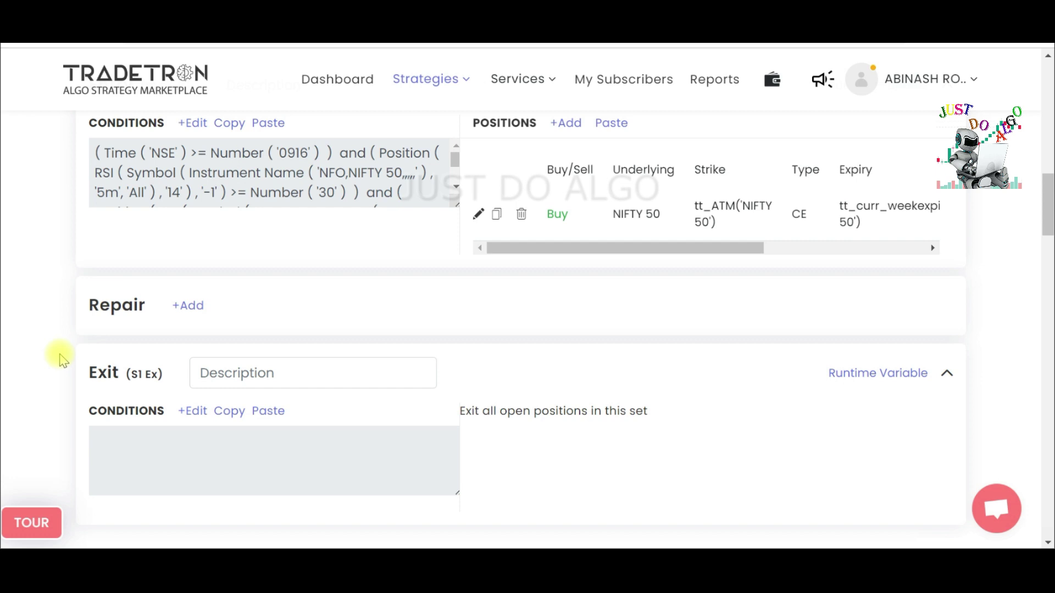
pyautogui.scroll(-7, 60, 358)
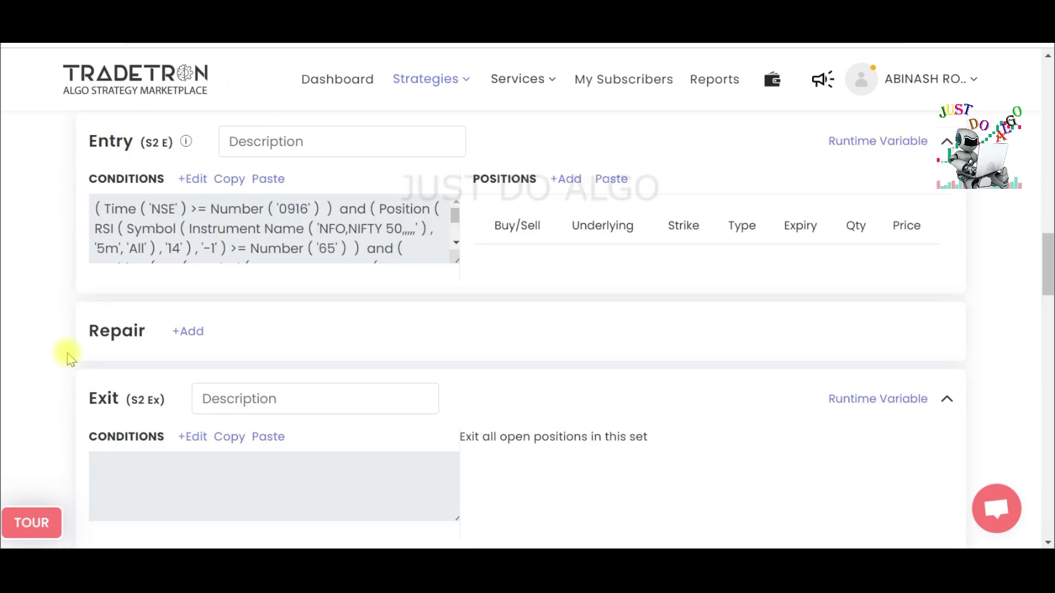
pyautogui.scroll(5, 66, 346)
pyautogui.scroll(-5, 66, 346)
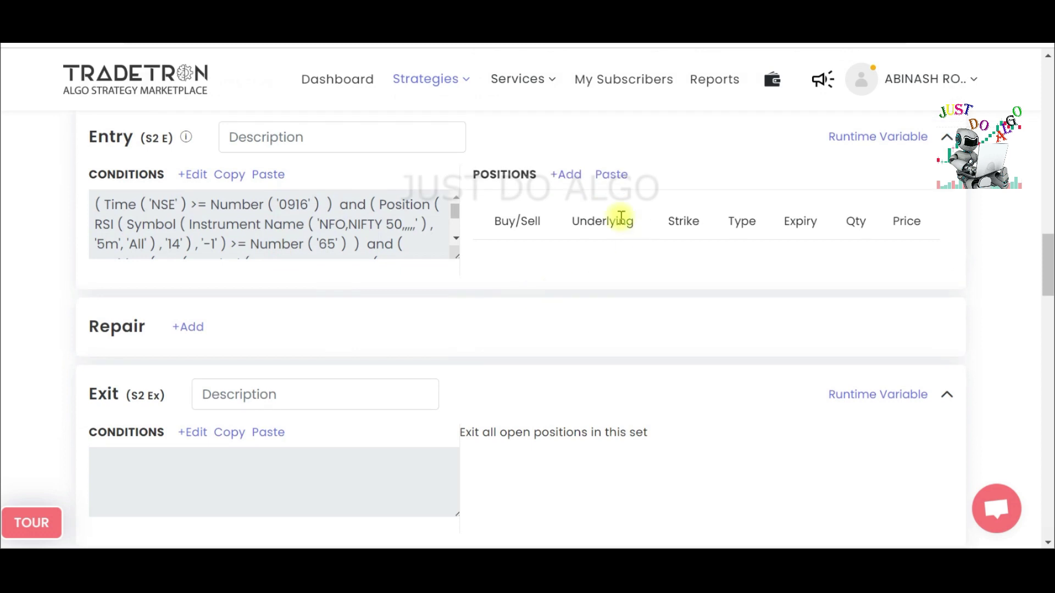
pyautogui.click(577, 176)
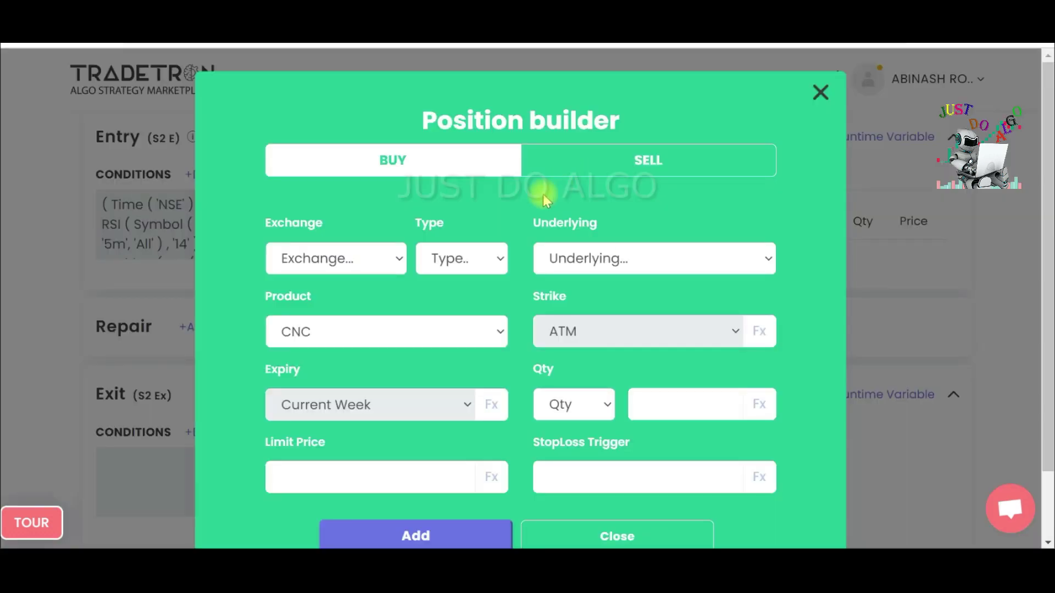
pyautogui.click(388, 262)
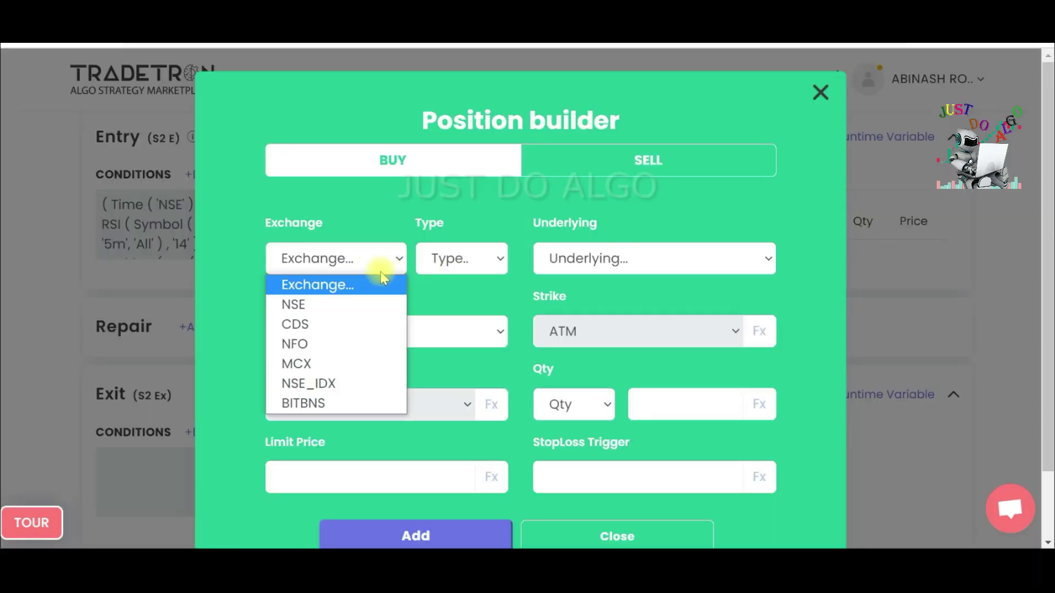
pyautogui.click(342, 341)
# Step: Set the new position's type to Put and its underlying to NIFTY 50
pyautogui.click(492, 258)
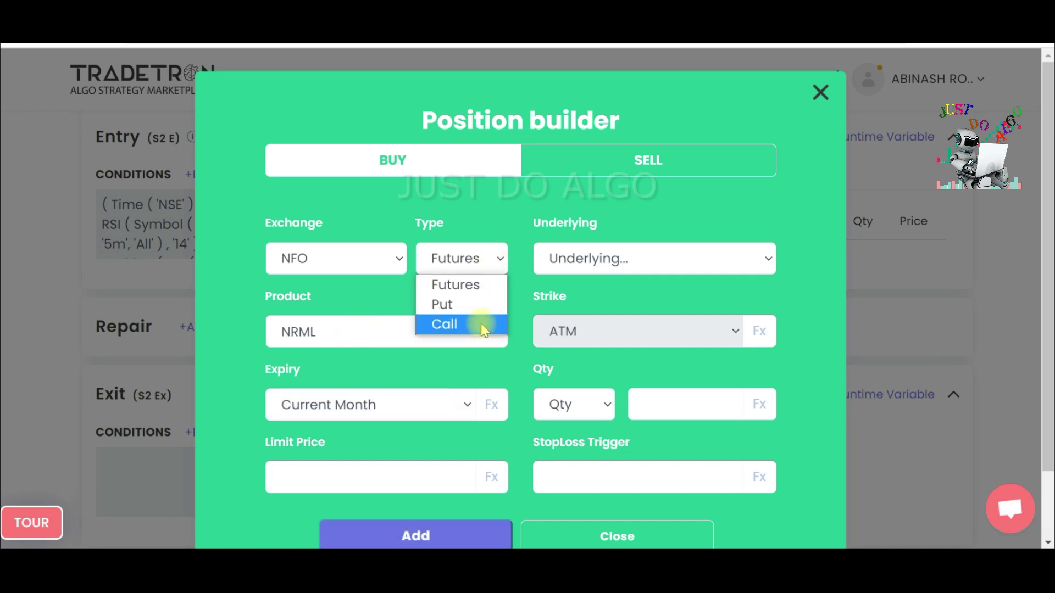
pyautogui.click(470, 306)
pyautogui.click(604, 260)
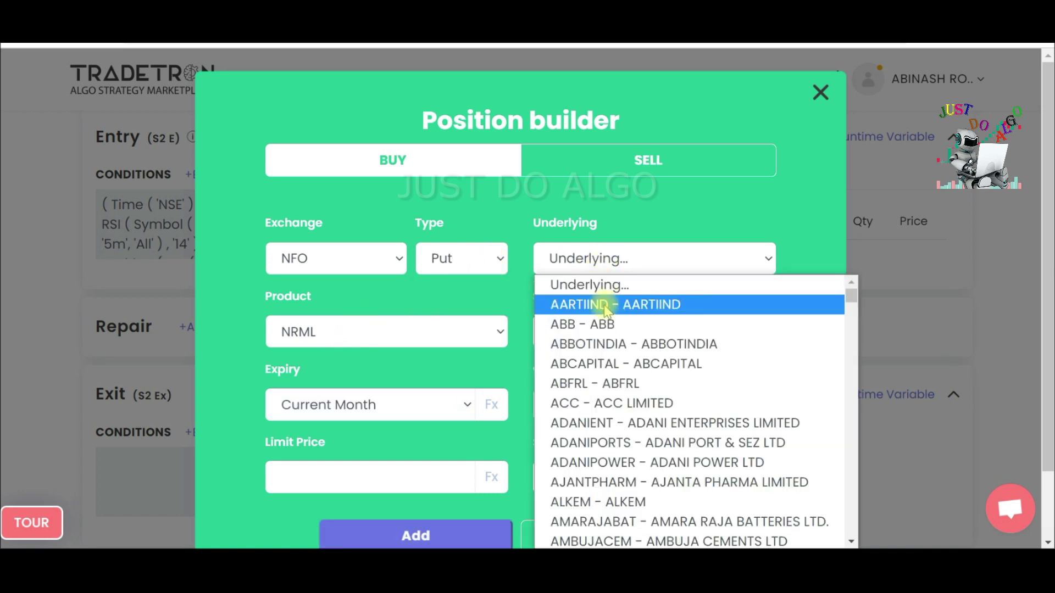
pyautogui.write('nifty')
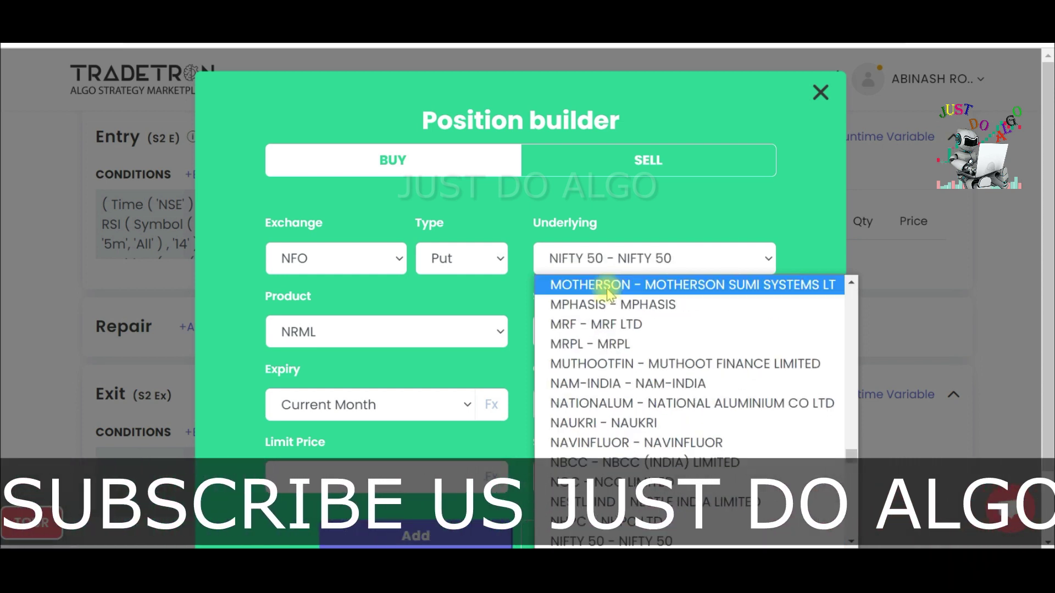
pyautogui.click(628, 261)
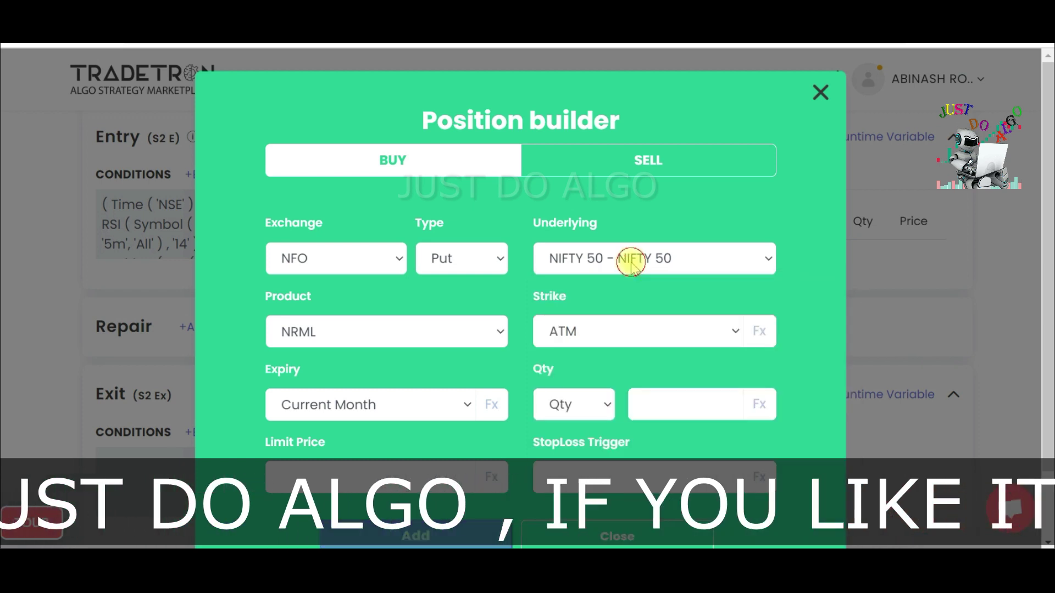
# Step: Set the put position's product to MIS and its expiry to Current Week
pyautogui.click(418, 341)
pyautogui.click(336, 378)
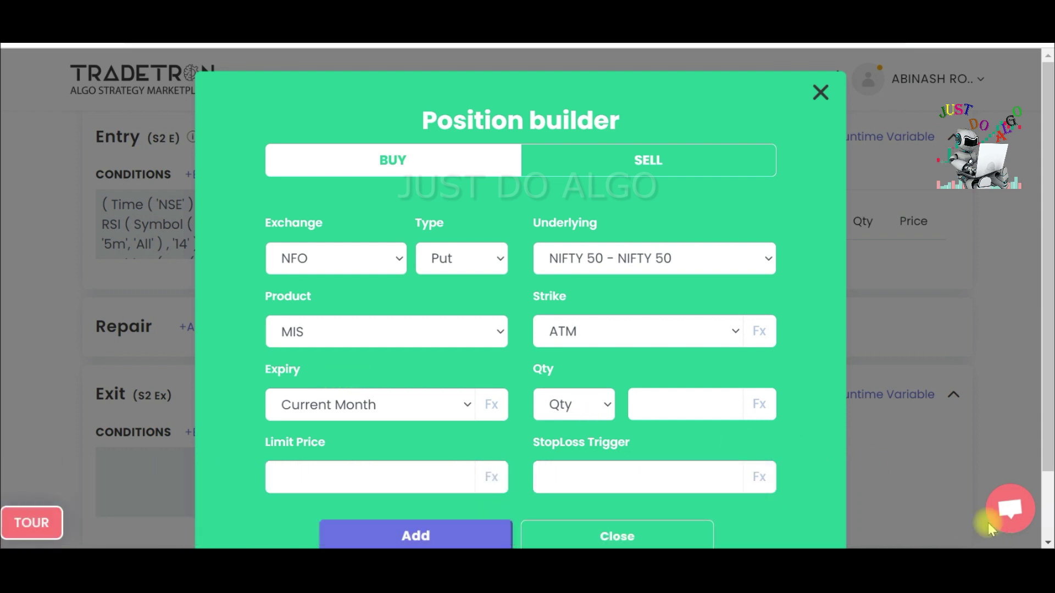
pyautogui.click(696, 260)
pyautogui.click(696, 261)
pyautogui.click(499, 332)
pyautogui.click(500, 335)
pyautogui.click(464, 405)
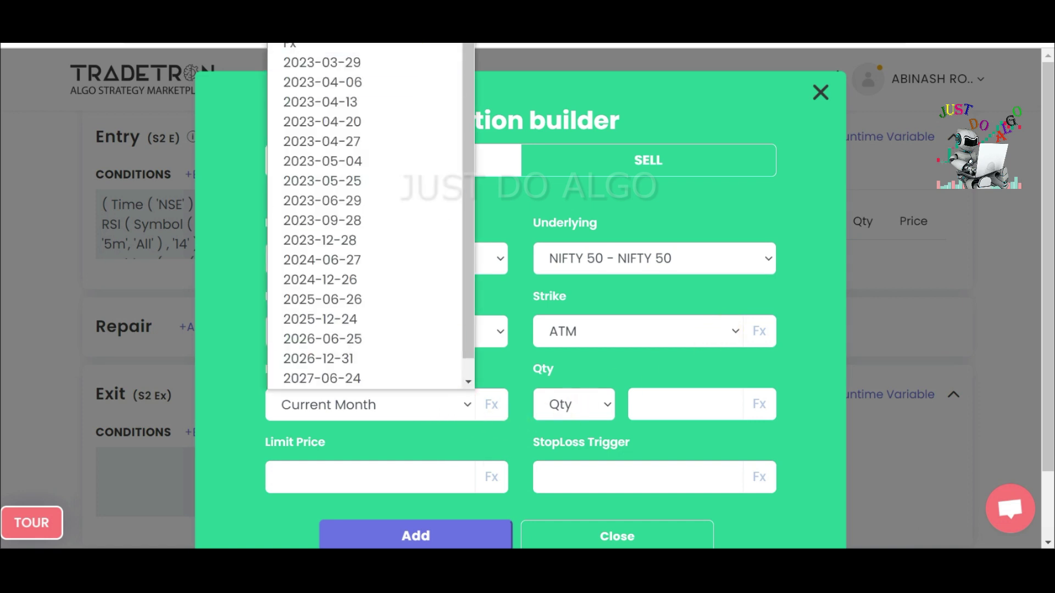
pyautogui.click(447, 346)
# Step: Set the put position's quantity to 1 lot, add it to Set 2's entry and close the Position builder
pyautogui.click(602, 403)
pyautogui.click(581, 472)
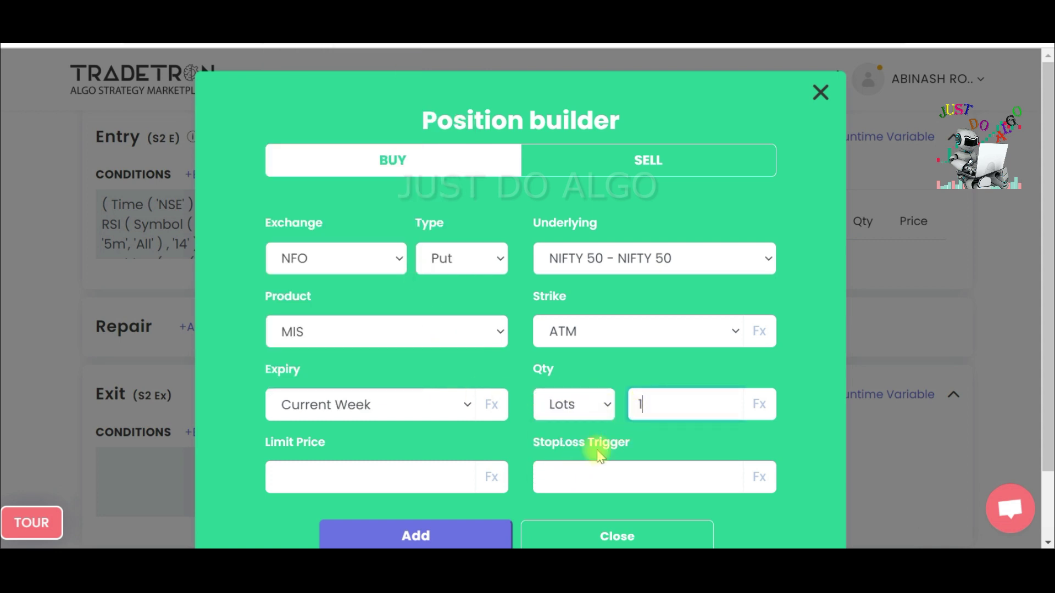
pyautogui.click(447, 533)
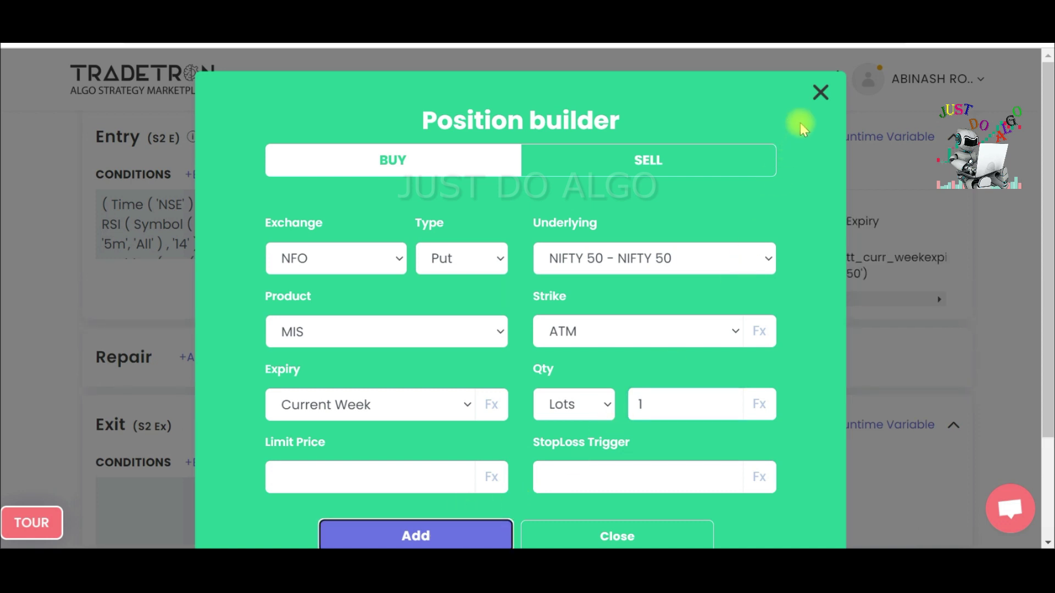
pyautogui.click(659, 537)
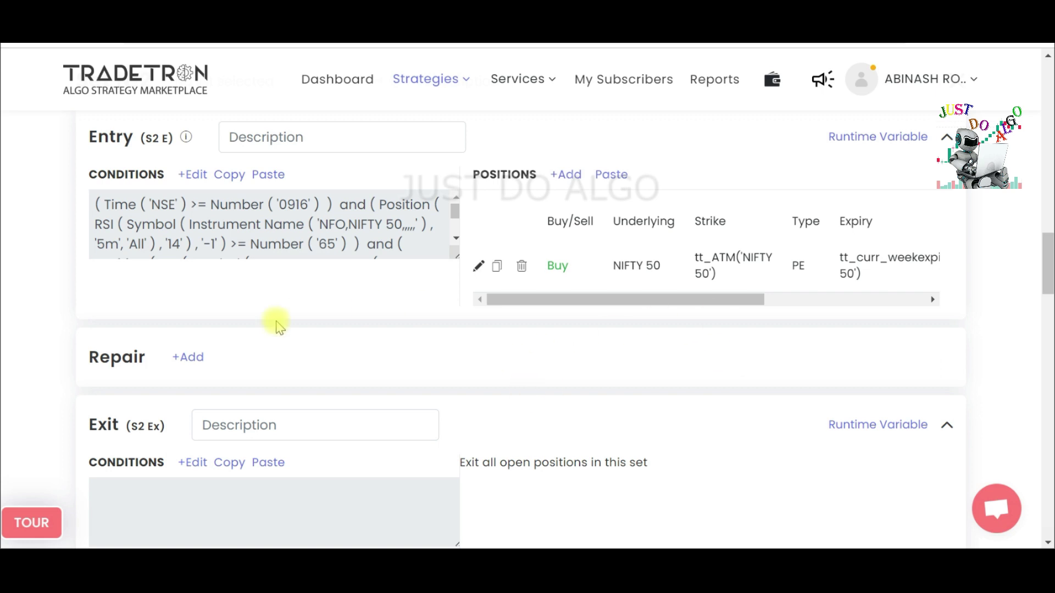
# Step: Review the entry conditions, positions and exit sections of Set 1 and Set 2
pyautogui.scroll(-1, 522, 351)
pyautogui.scroll(5, 367, 349)
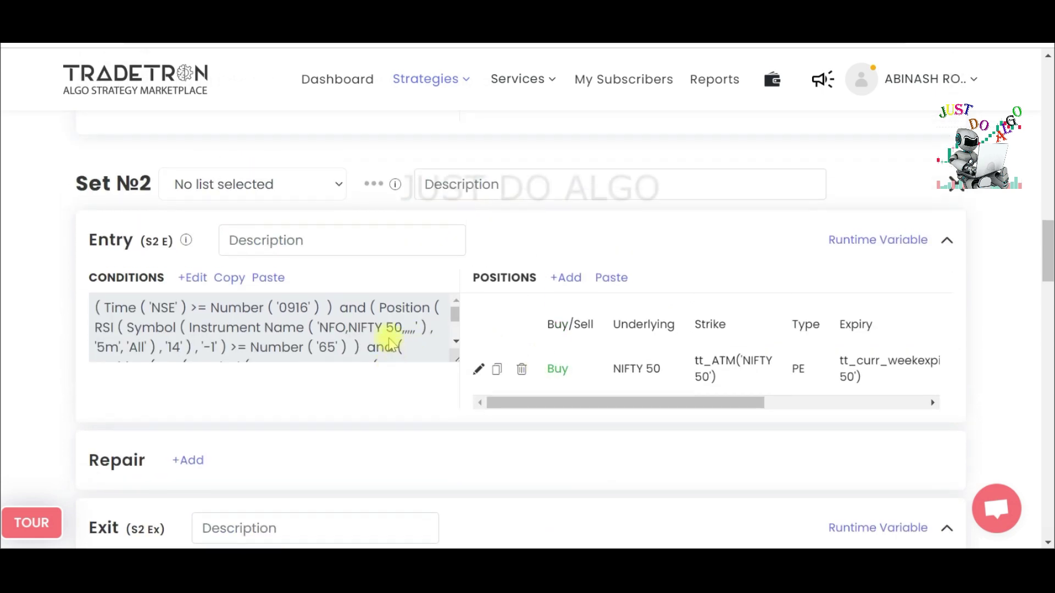
pyautogui.scroll(-3, 231, 360)
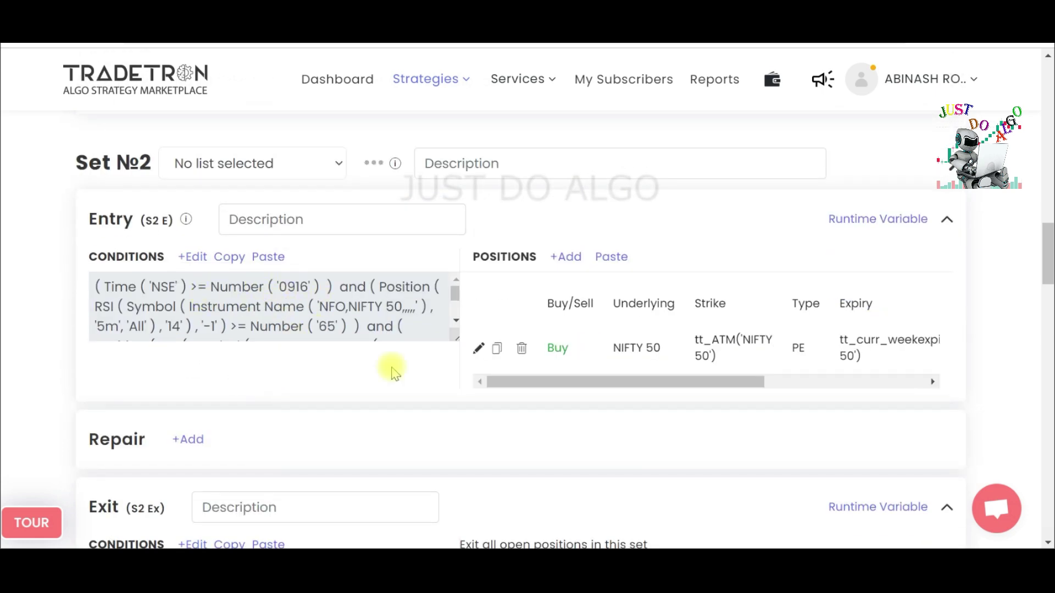
pyautogui.scroll(4, 456, 431)
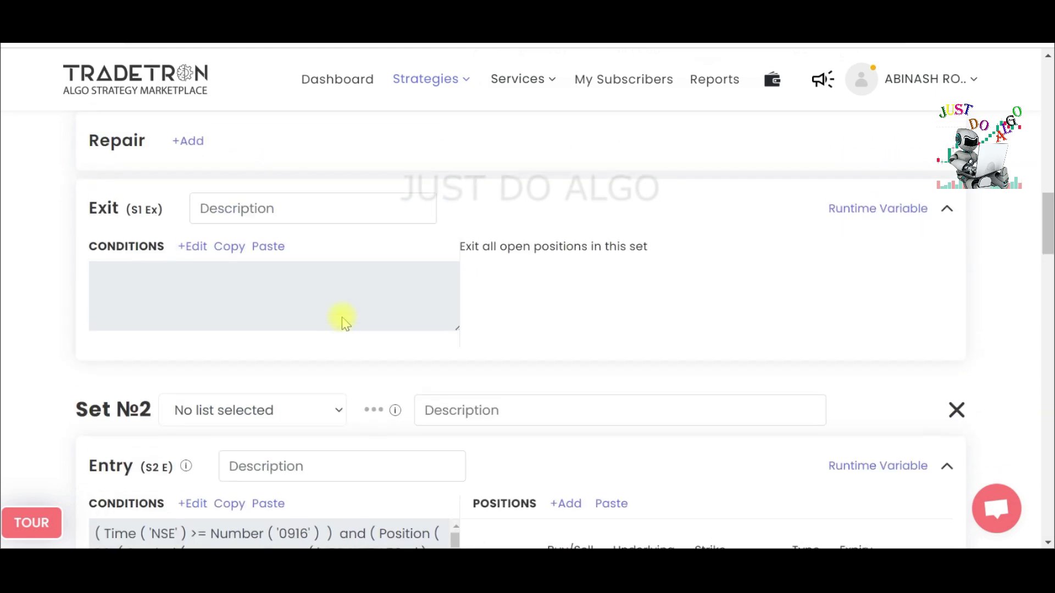
pyautogui.scroll(4, 345, 323)
pyautogui.scroll(-9, 522, 313)
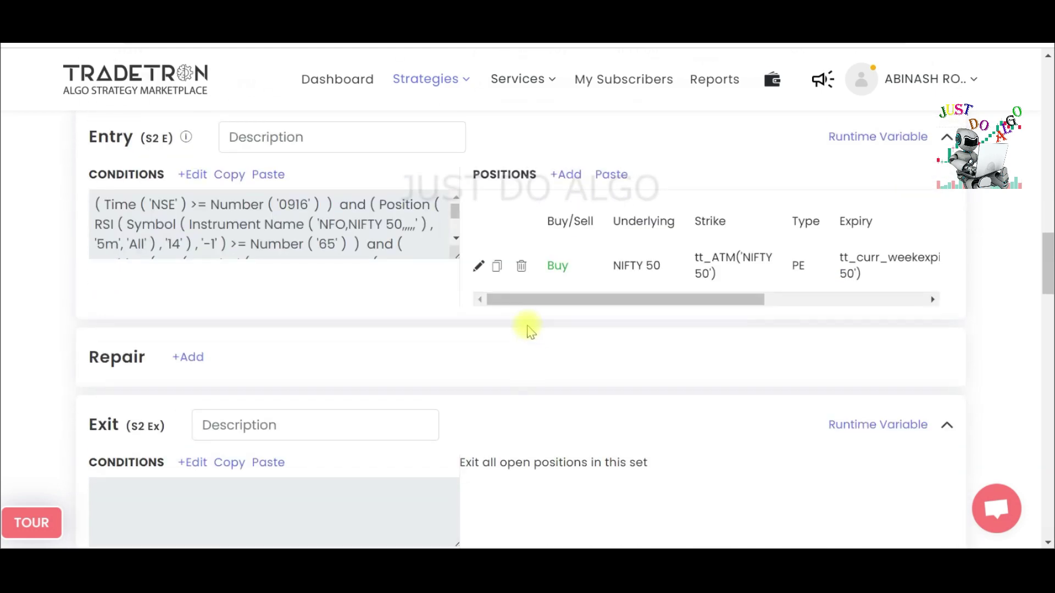
pyautogui.scroll(-2, 440, 363)
pyautogui.scroll(6, 373, 266)
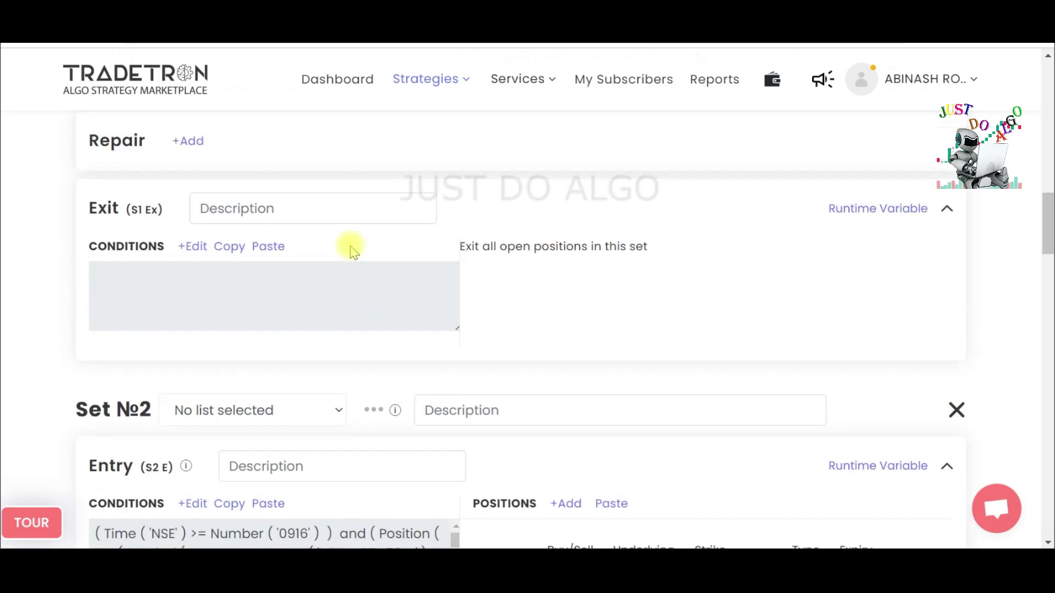
pyautogui.scroll(6, 365, 197)
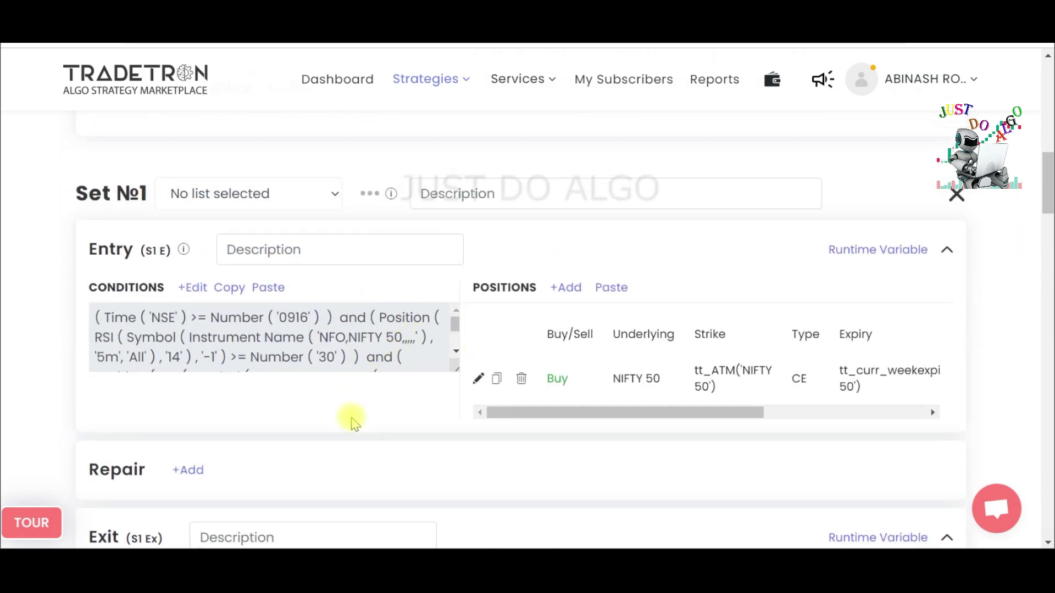
pyautogui.scroll(-3, 354, 427)
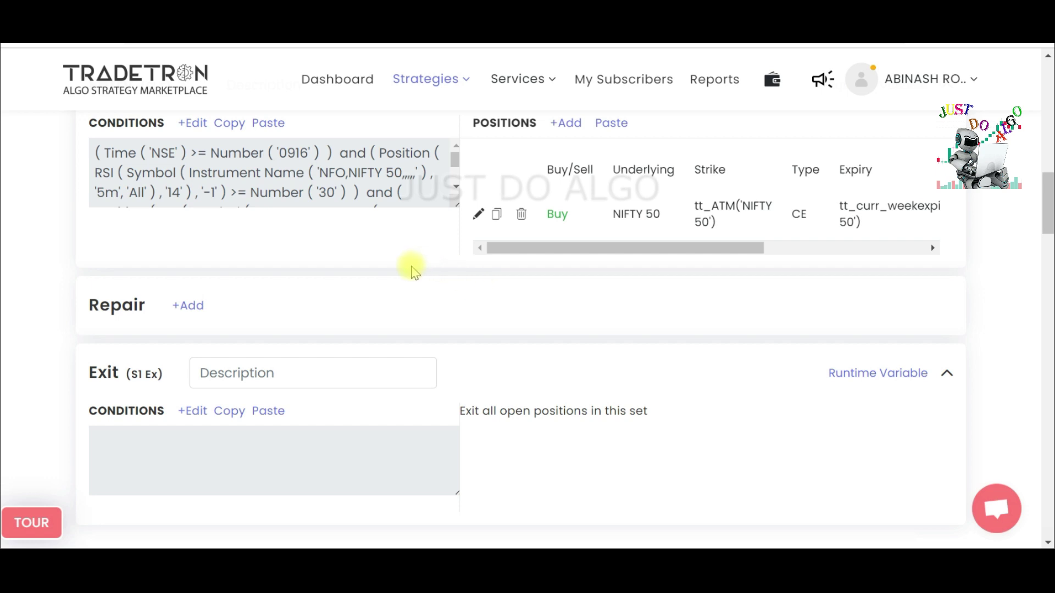
pyautogui.scroll(-3, 377, 290)
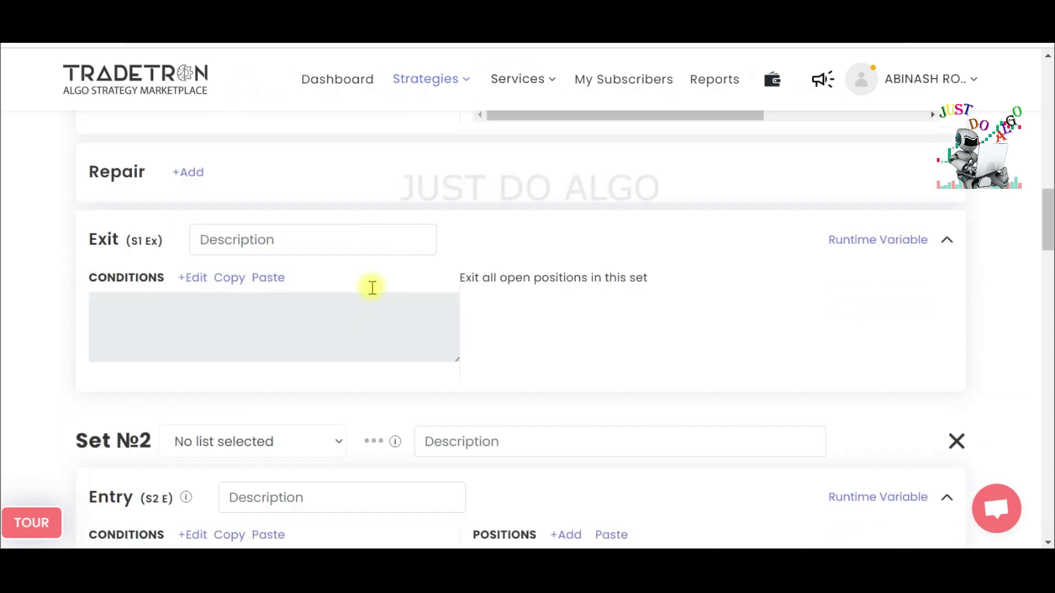
pyautogui.scroll(-2, 492, 332)
pyautogui.scroll(2, 492, 332)
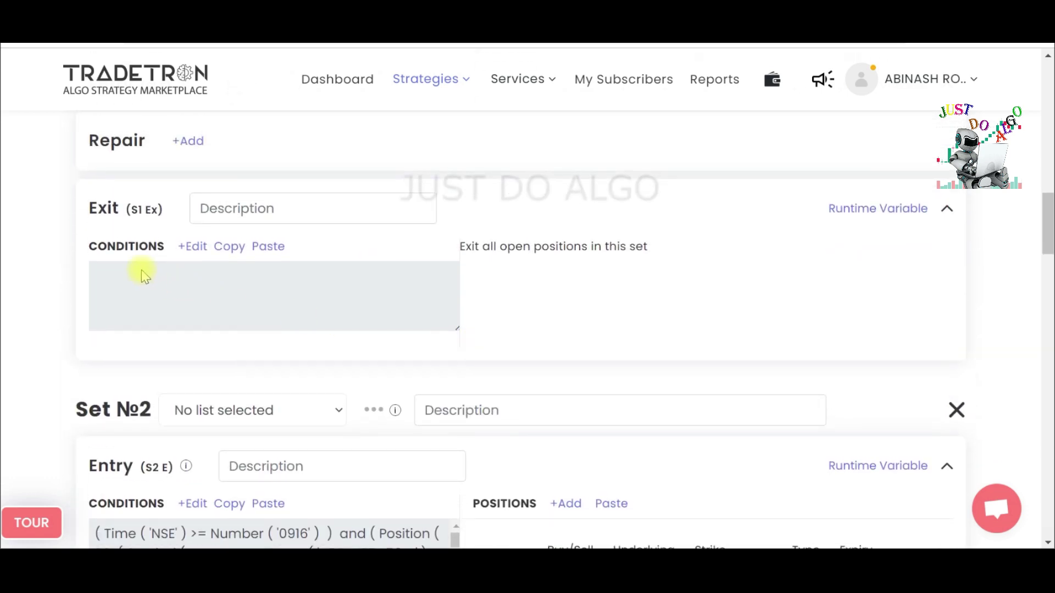
# Step: Copy Set 1's entry conditions and paste them into Set 1's exit conditions
pyautogui.click(188, 254)
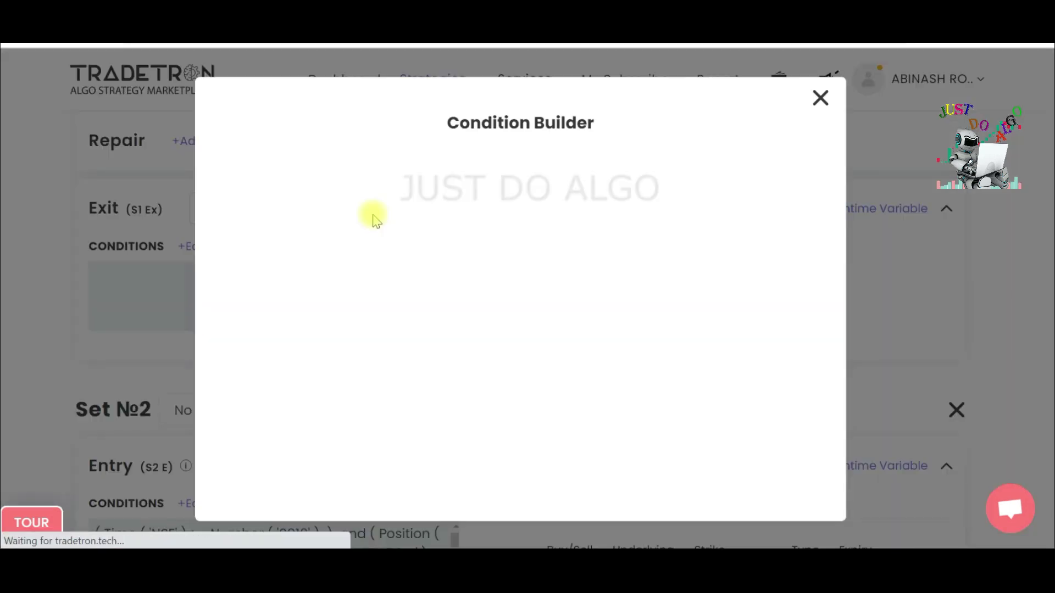
pyautogui.click(821, 99)
pyautogui.scroll(5, 170, 216)
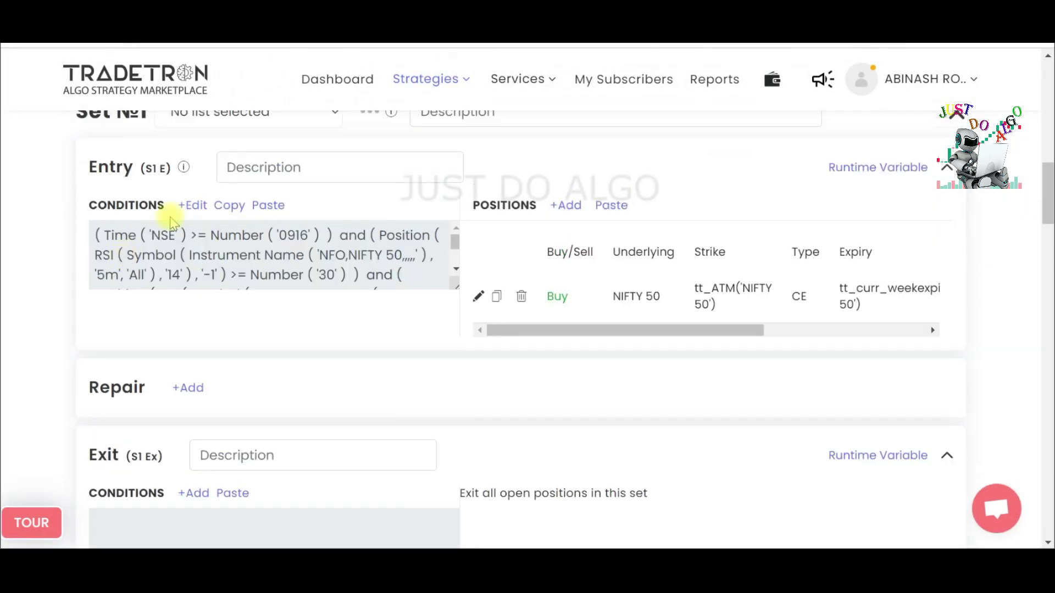
pyautogui.scroll(-1, 219, 276)
pyautogui.click(229, 205)
pyautogui.scroll(-5, 219, 384)
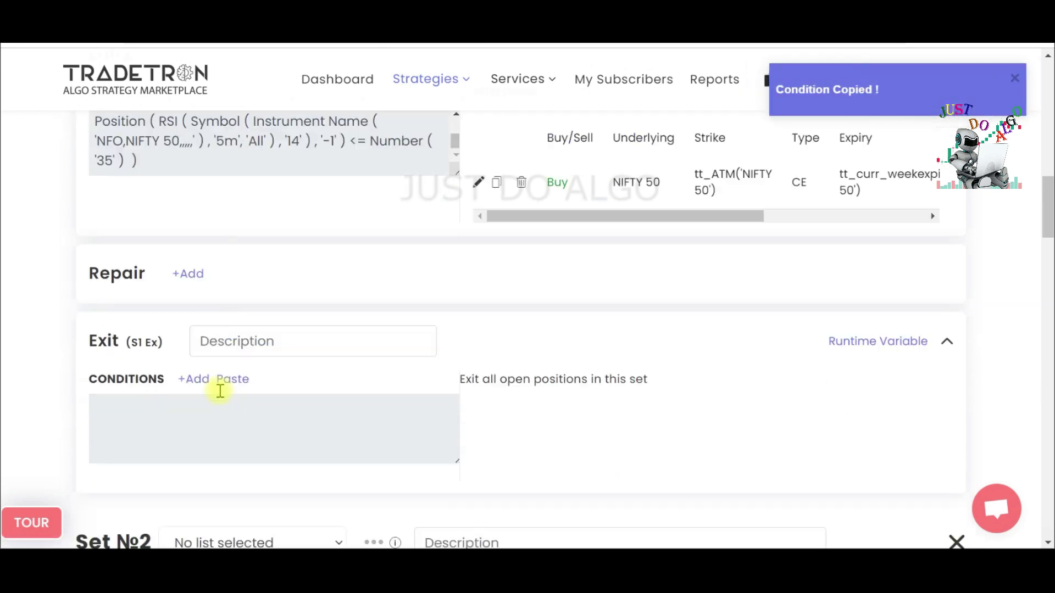
pyautogui.click(233, 252)
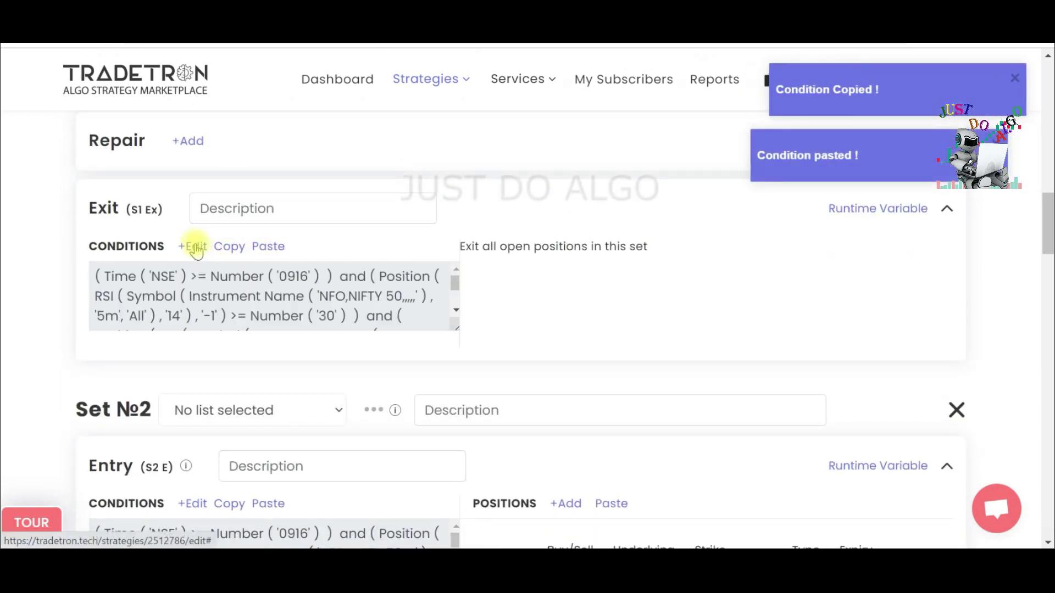
# Step: Remove the Time condition and the RSI <= 35 condition from Set 1's exit conditions
pyautogui.click(192, 246)
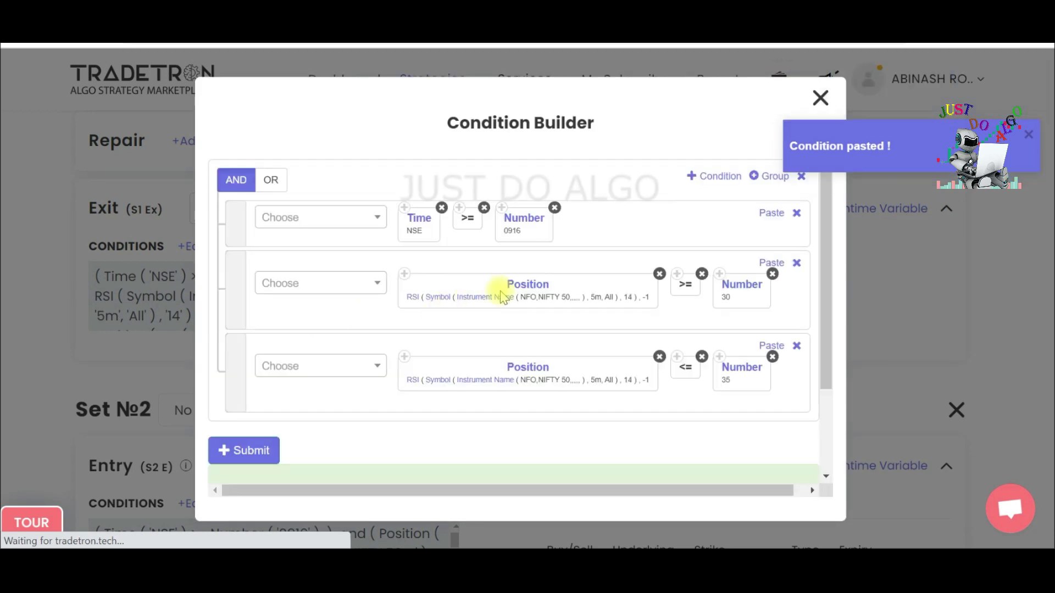
pyautogui.click(795, 214)
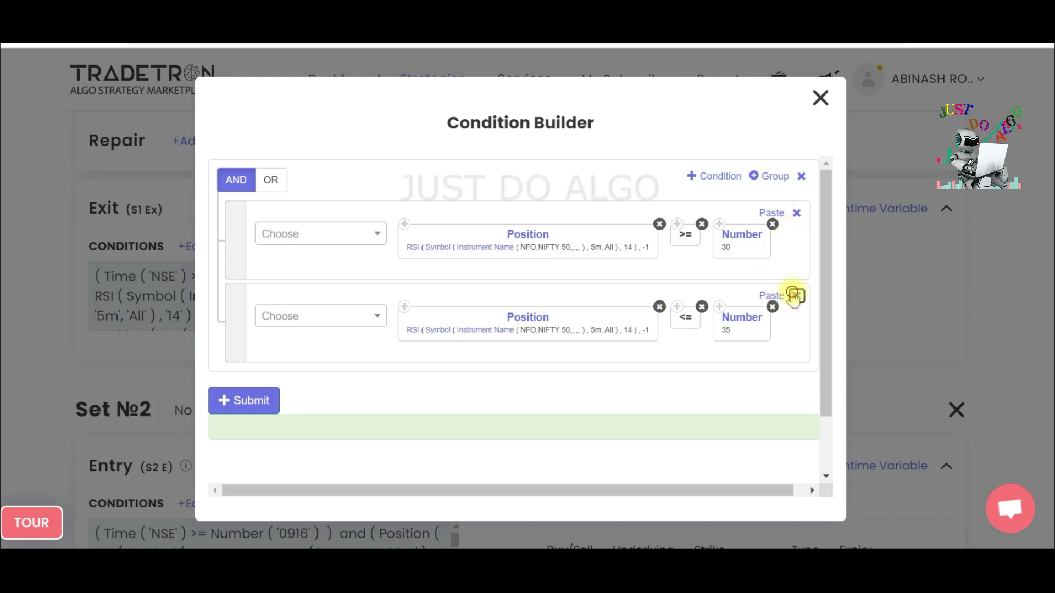
pyautogui.click(796, 295)
# Step: Set the remaining RSI >= threshold in Set 1's exit to 55, submit the condition and close the Condition Builder
pyautogui.click(751, 233)
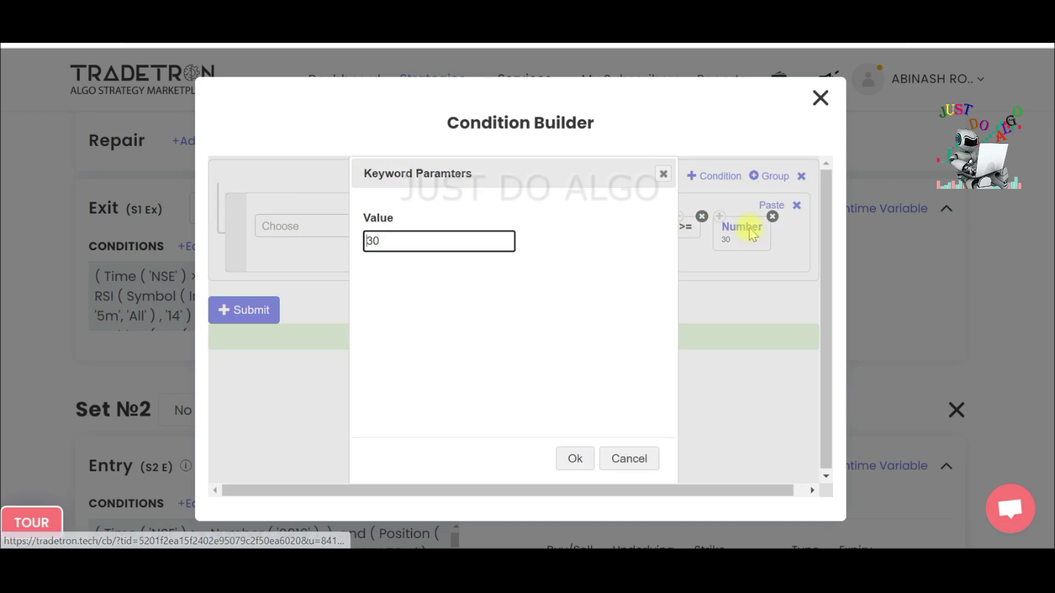
pyautogui.moveTo(387, 239); pyautogui.dragTo(313, 238)
pyautogui.write('55')
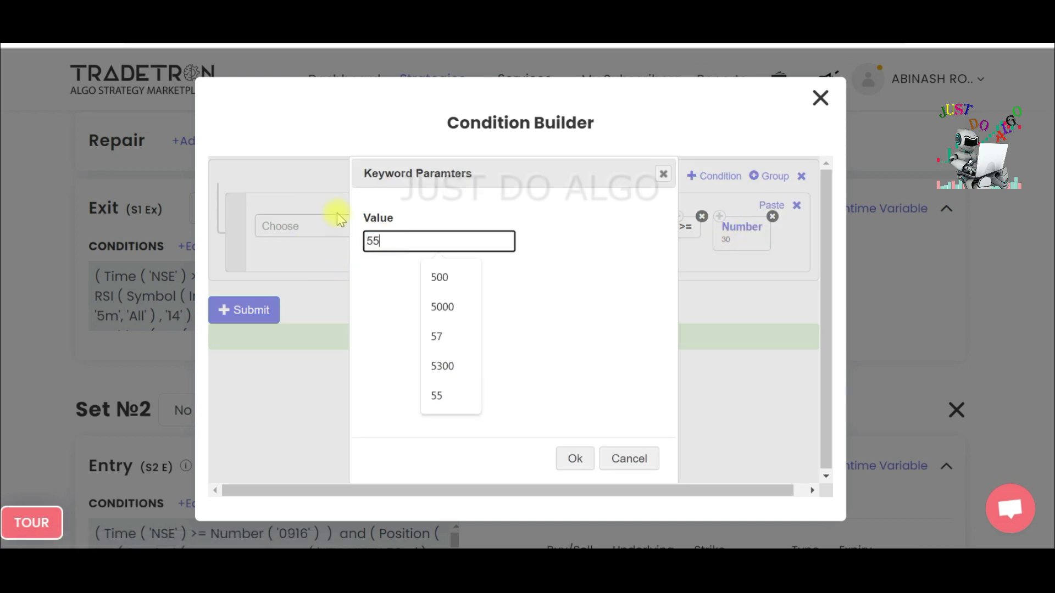
pyautogui.click(572, 459)
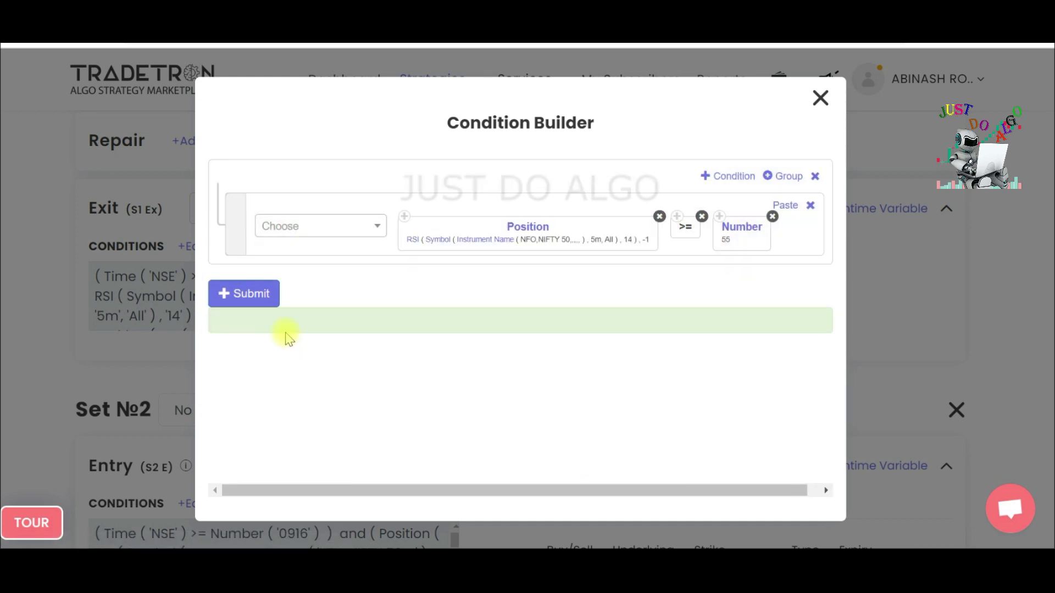
pyautogui.click(252, 296)
pyautogui.click(819, 98)
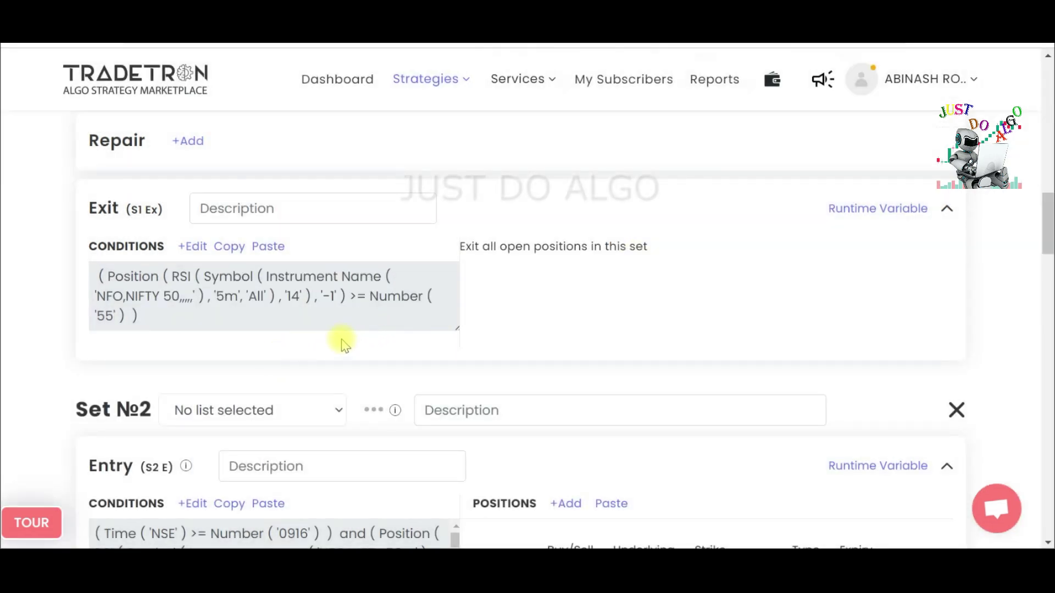
# Step: Copy Set 2's entry conditions, check the put exit rule in the strategy description, and paste the conditions into Set 2's exit
pyautogui.scroll(2, 353, 346)
pyautogui.scroll(-5, 353, 341)
pyautogui.scroll(-1, 231, 202)
pyautogui.scroll(2, 209, 247)
pyautogui.scroll(-1, 265, 372)
pyautogui.scroll(-2, 265, 372)
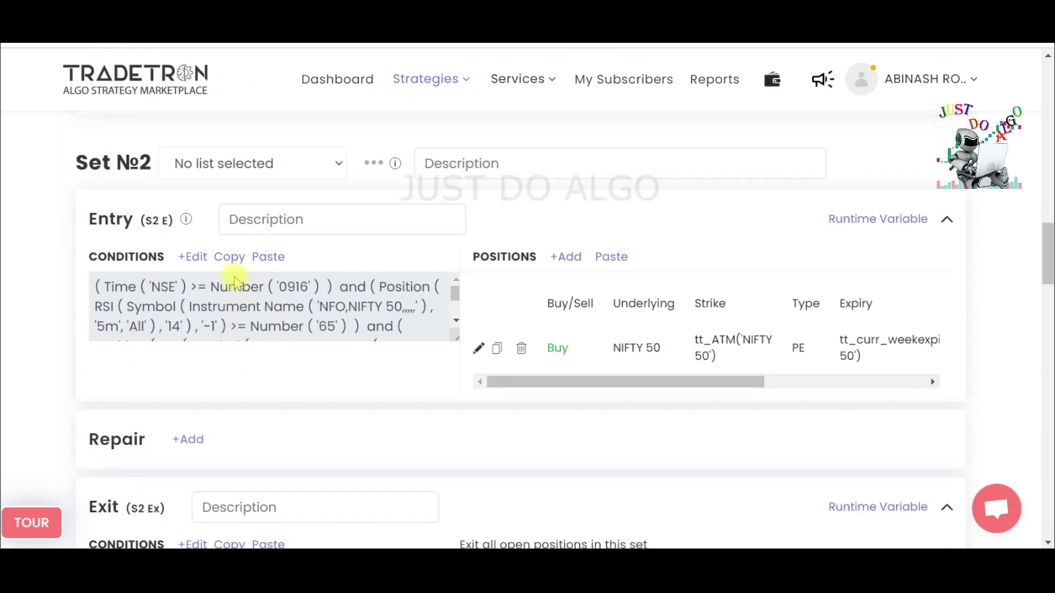
pyautogui.click(227, 256)
pyautogui.scroll(8, 501, 217)
pyautogui.scroll(15, 407, 285)
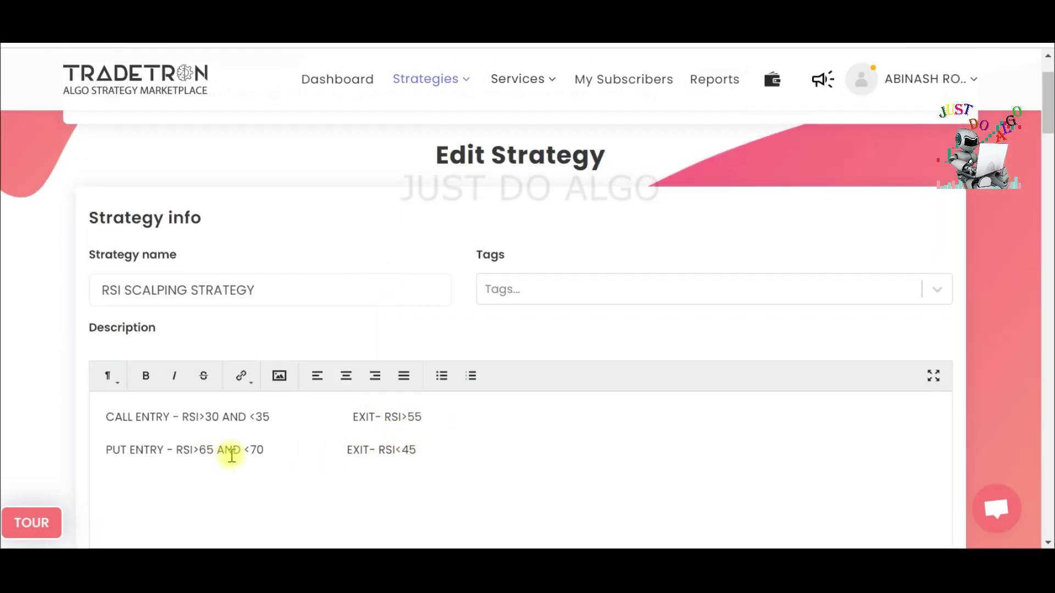
pyautogui.scroll(-15, 414, 466)
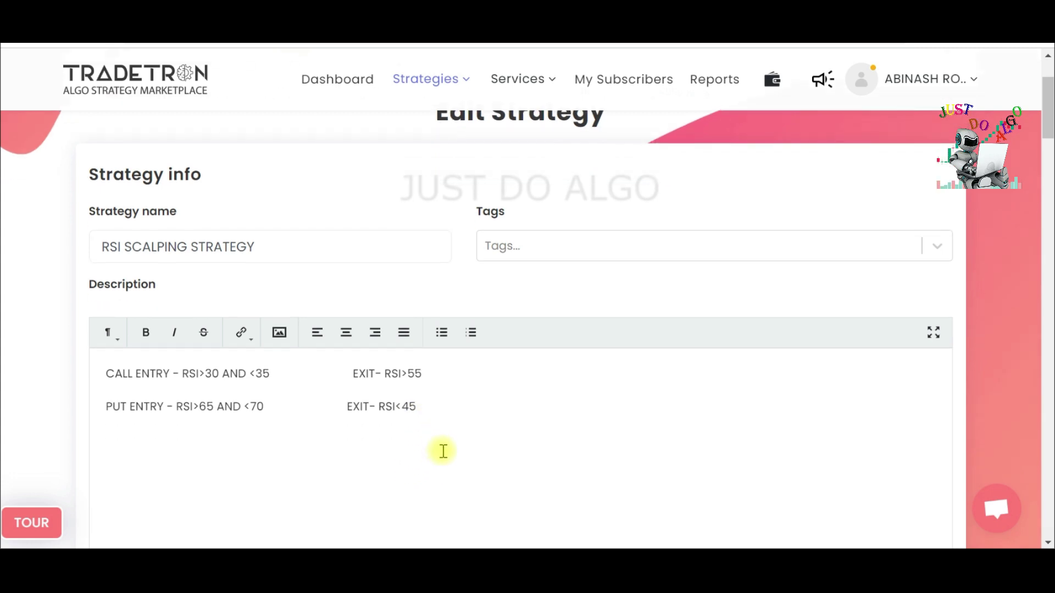
pyautogui.scroll(1, 351, 429)
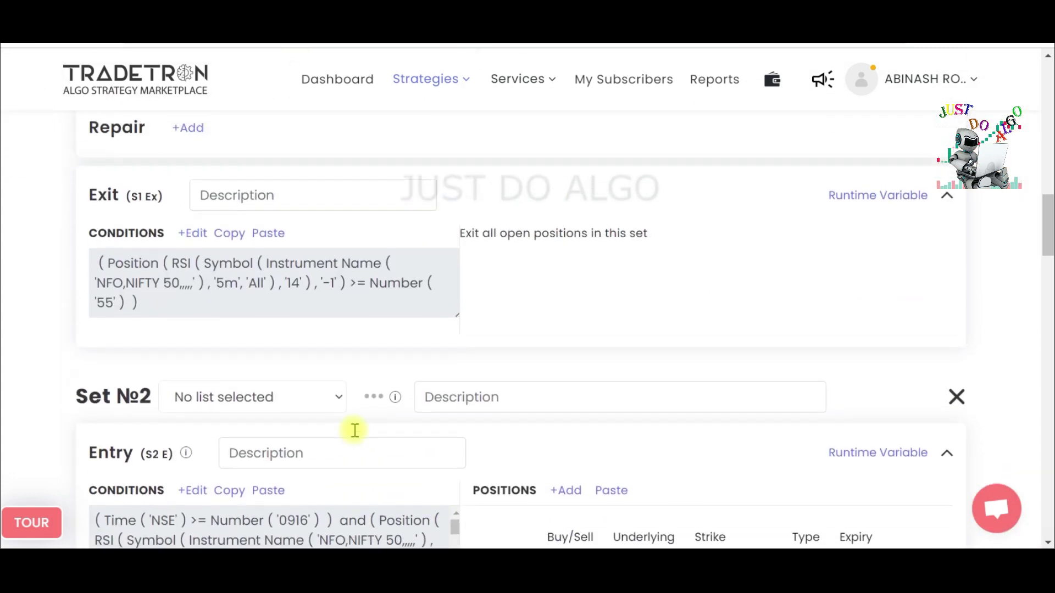
pyautogui.scroll(-3, 335, 395)
pyautogui.scroll(-2, 322, 366)
pyautogui.scroll(-7, 258, 467)
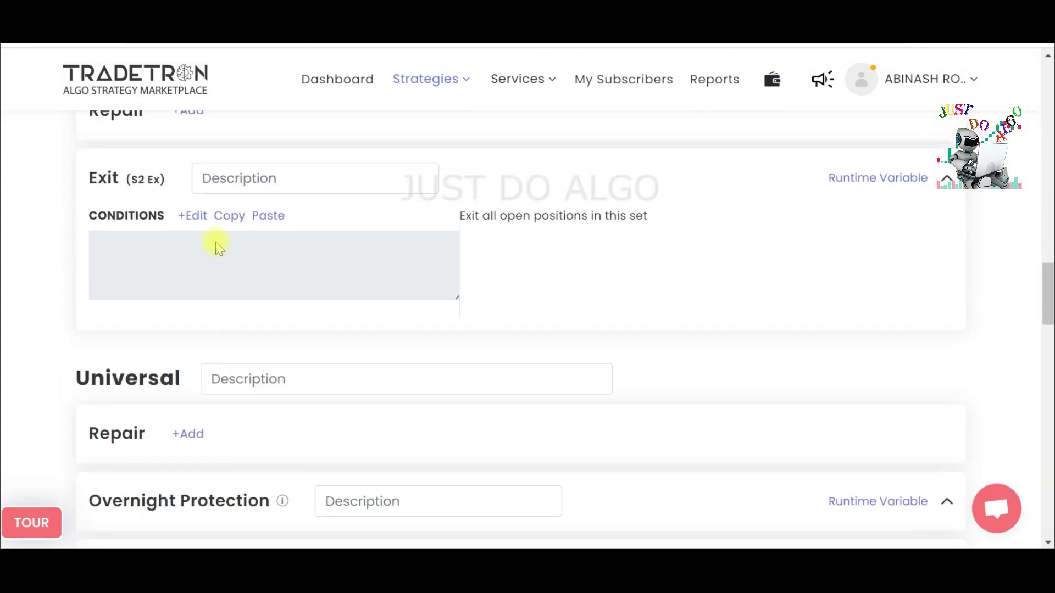
pyautogui.click(266, 217)
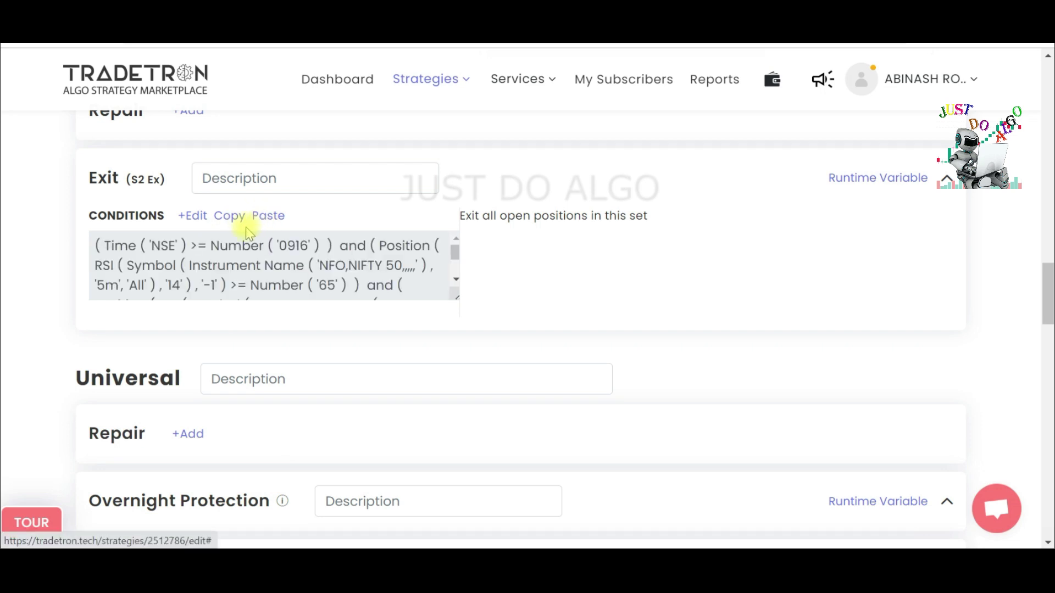
# Step: Remove the Time condition and the RSI >= 65 condition from Set 2's exit conditions
pyautogui.click(199, 216)
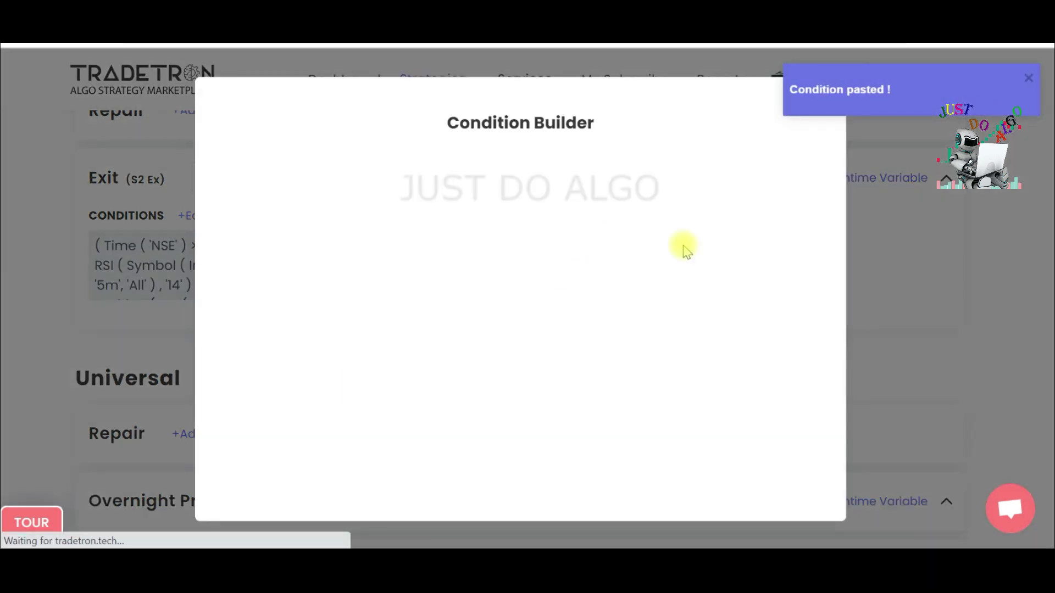
pyautogui.click(795, 214)
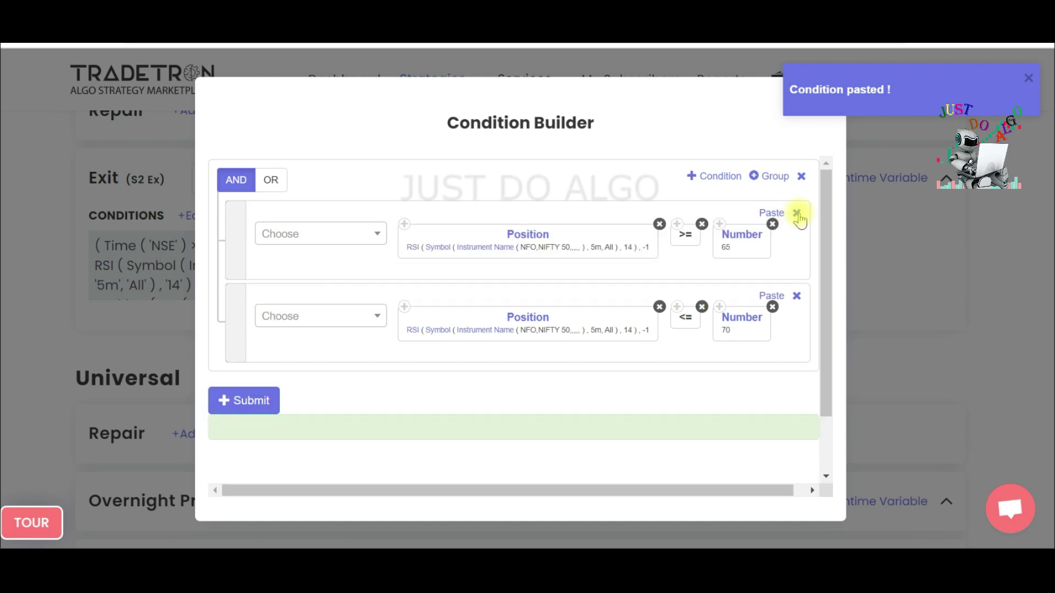
pyautogui.click(797, 214)
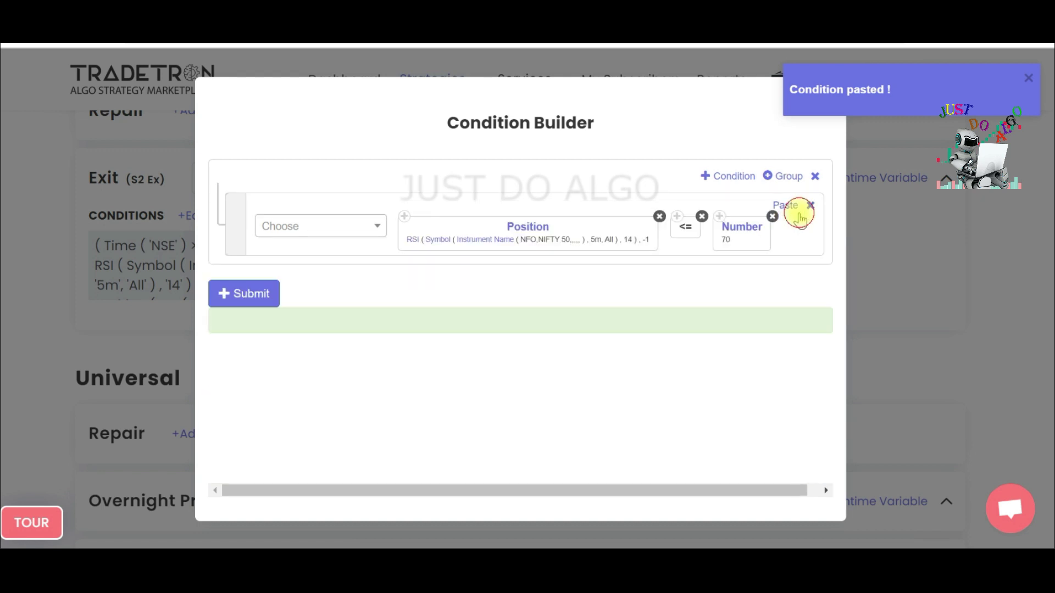
# Step: Set the remaining RSI <= threshold in Set 2's exit to 45, submit the condition and close the Condition Builder
pyautogui.click(740, 226)
pyautogui.click(419, 241)
pyautogui.write('45')
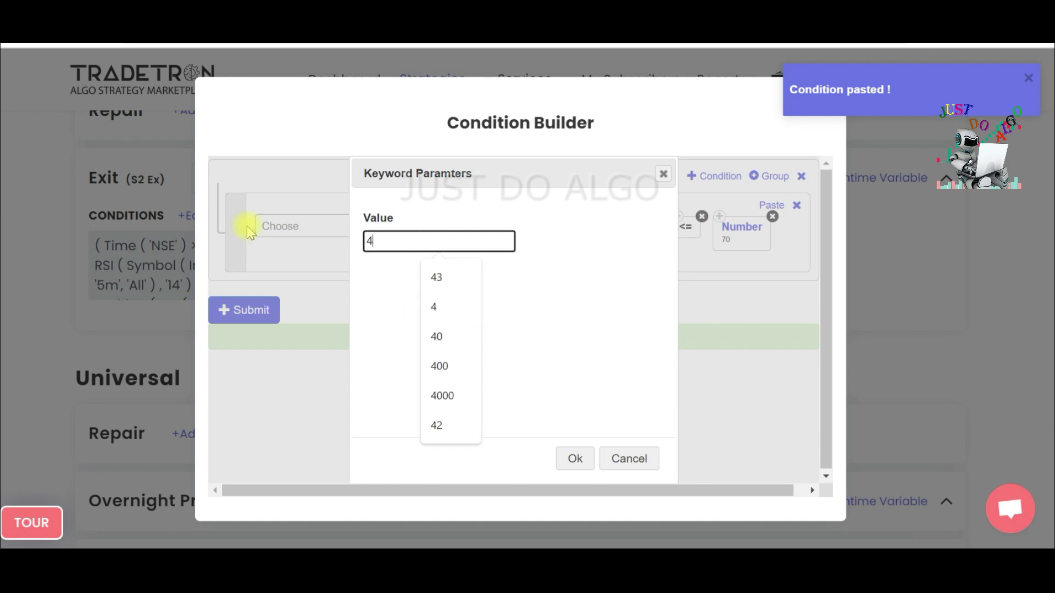
pyautogui.click(585, 461)
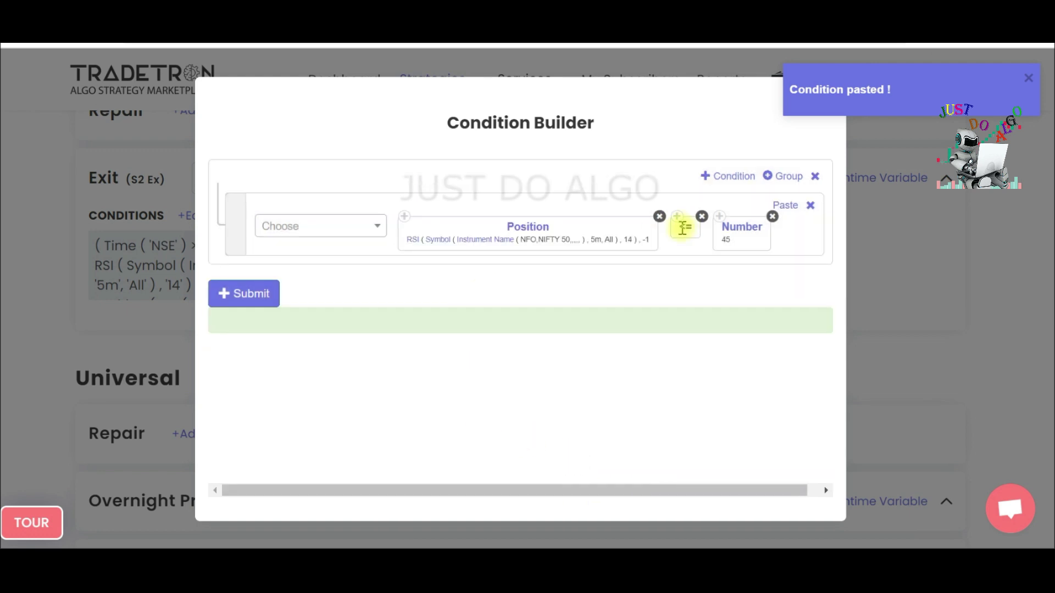
pyautogui.click(243, 295)
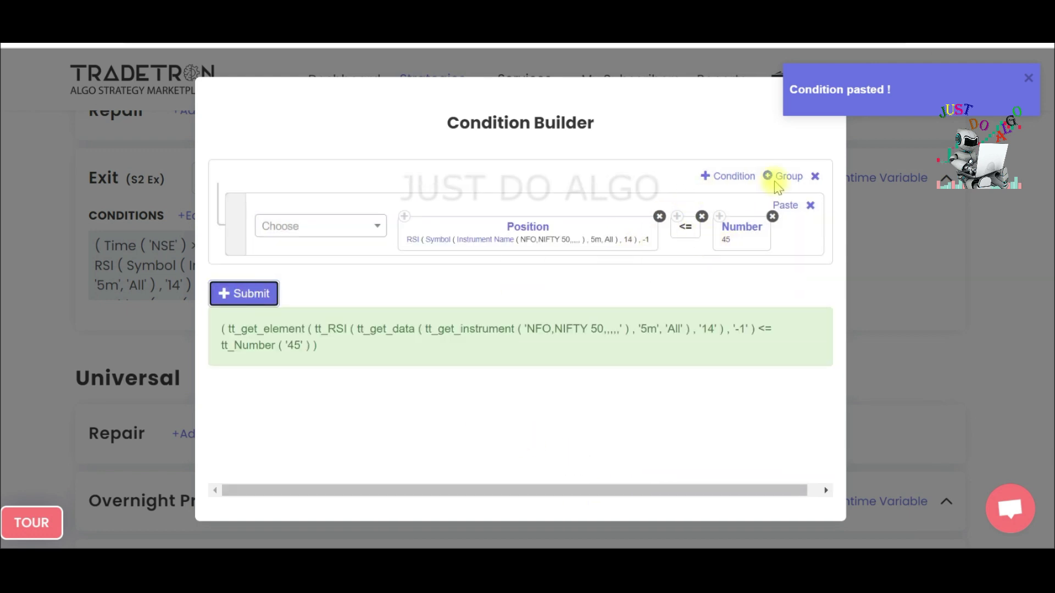
pyautogui.click(1031, 77)
pyautogui.click(820, 100)
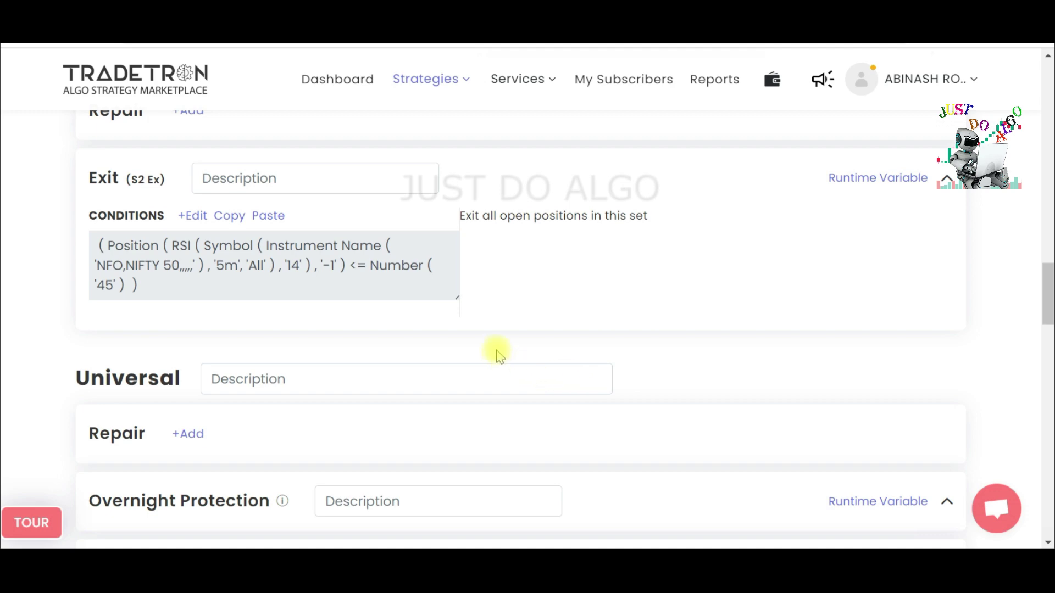
# Step: Check the exit conditions of both sets, then save the strategy and dismiss the confirmation without deploying or backtesting
pyautogui.scroll(5, 516, 307)
pyautogui.scroll(-3, 518, 301)
pyautogui.scroll(12, 519, 305)
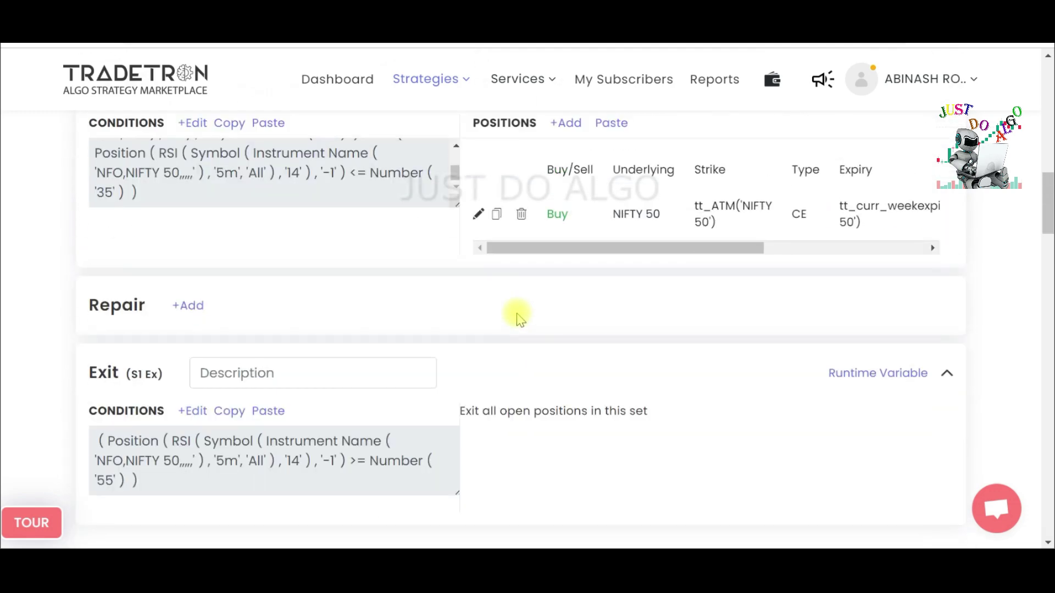
pyautogui.scroll(-15, 519, 317)
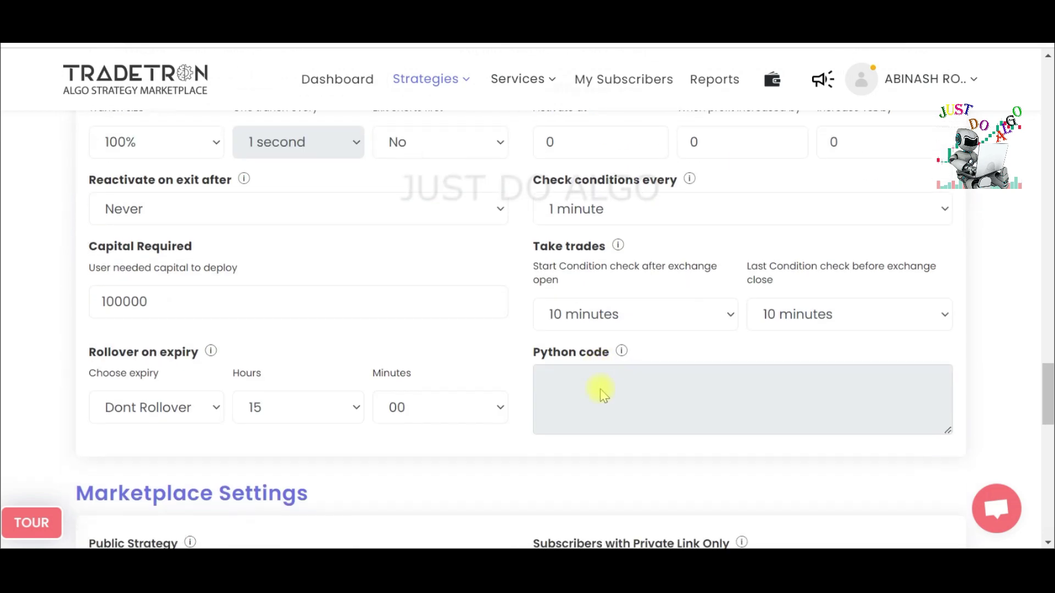
pyautogui.scroll(-12, 600, 384)
pyautogui.click(533, 304)
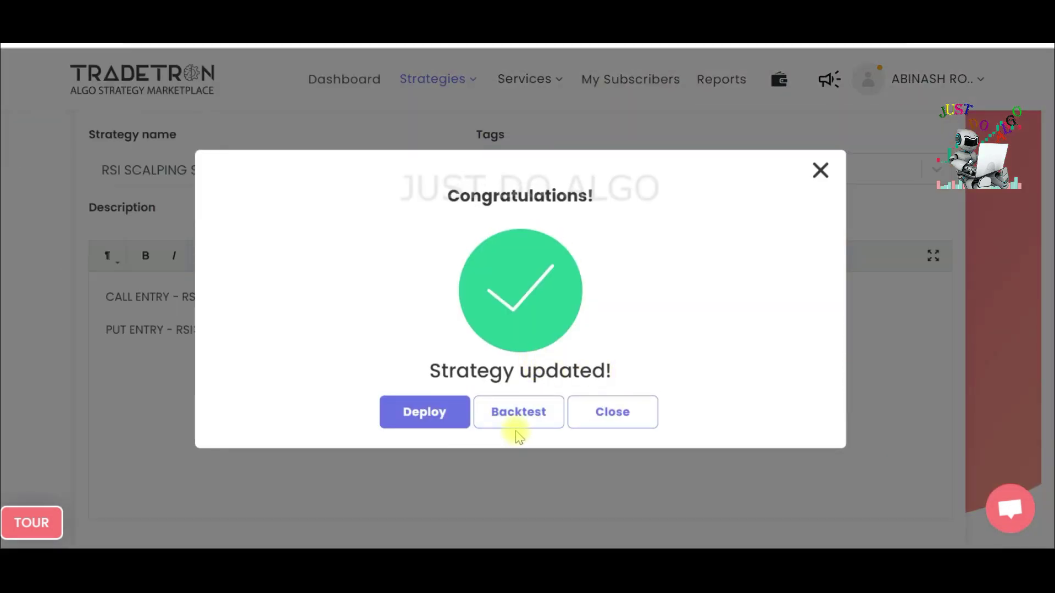
pyautogui.click(626, 409)
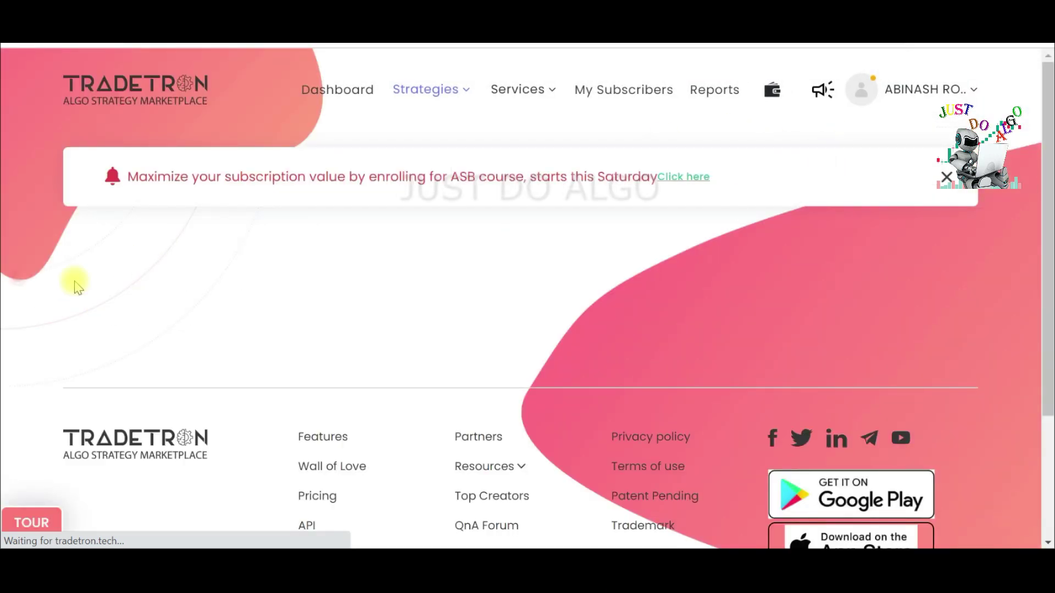
# Step: Open the Condition Builder for the Universal Exit and add a second condition row
pyautogui.moveTo(1047, 99); pyautogui.dragTo(1047, 352)
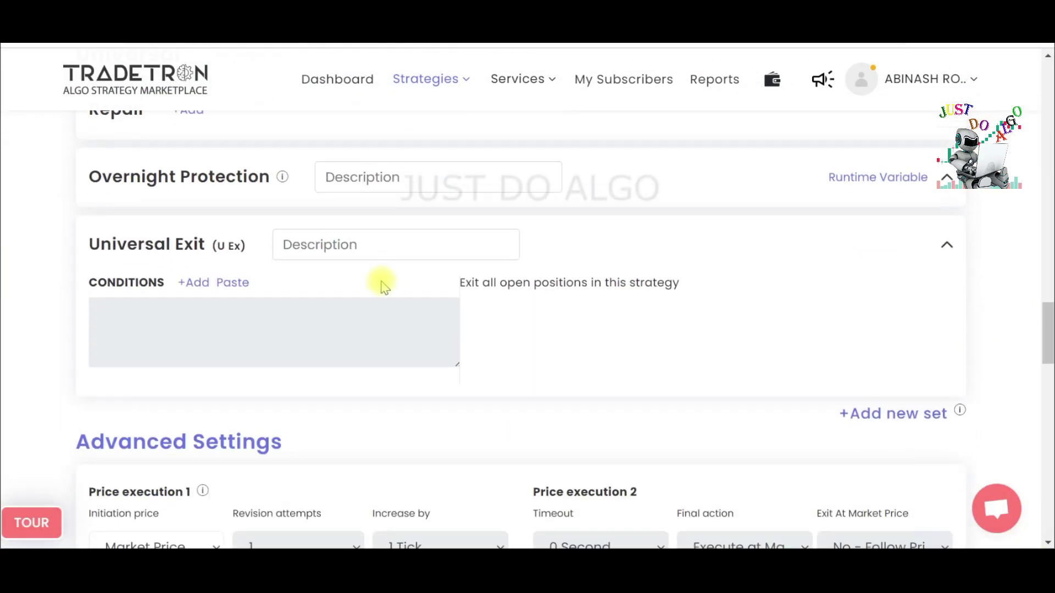
pyautogui.click(208, 292)
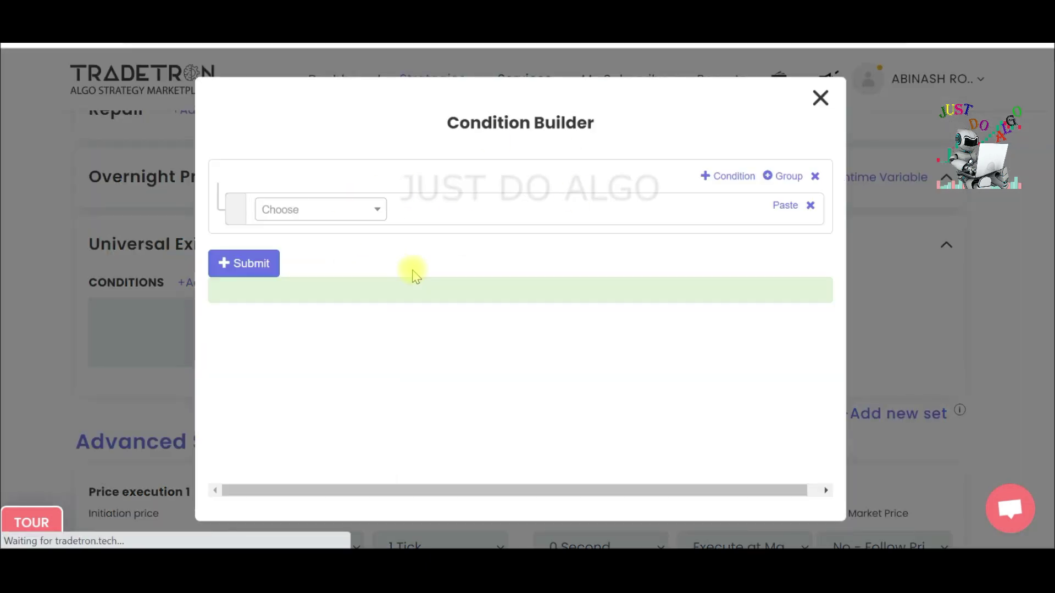
pyautogui.click(732, 177)
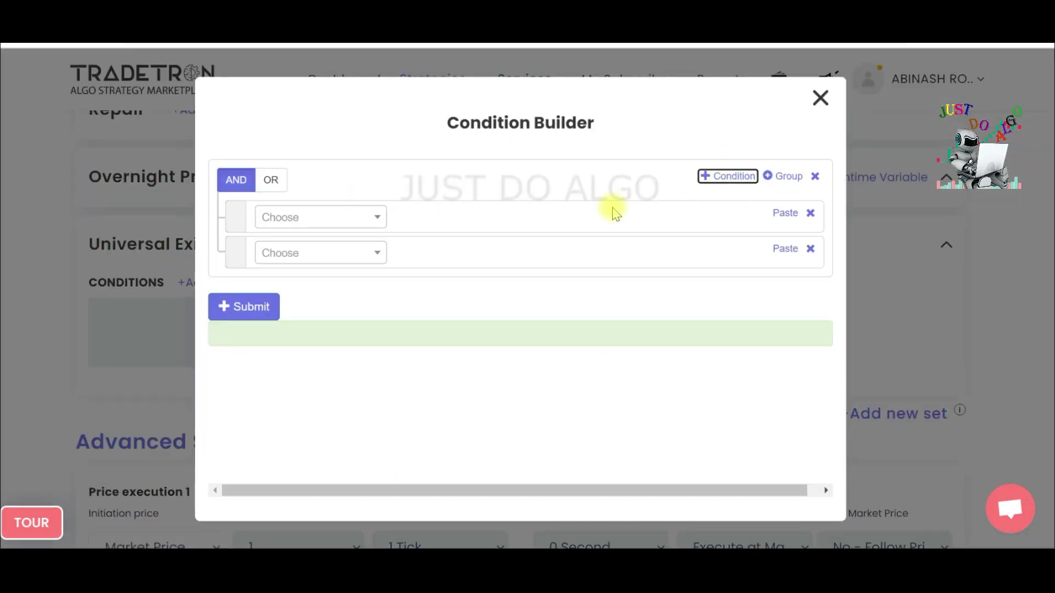
# Step: Begin the first Universal Exit condition with the PNL keyword followed by the >= comparison
pyautogui.click(369, 231)
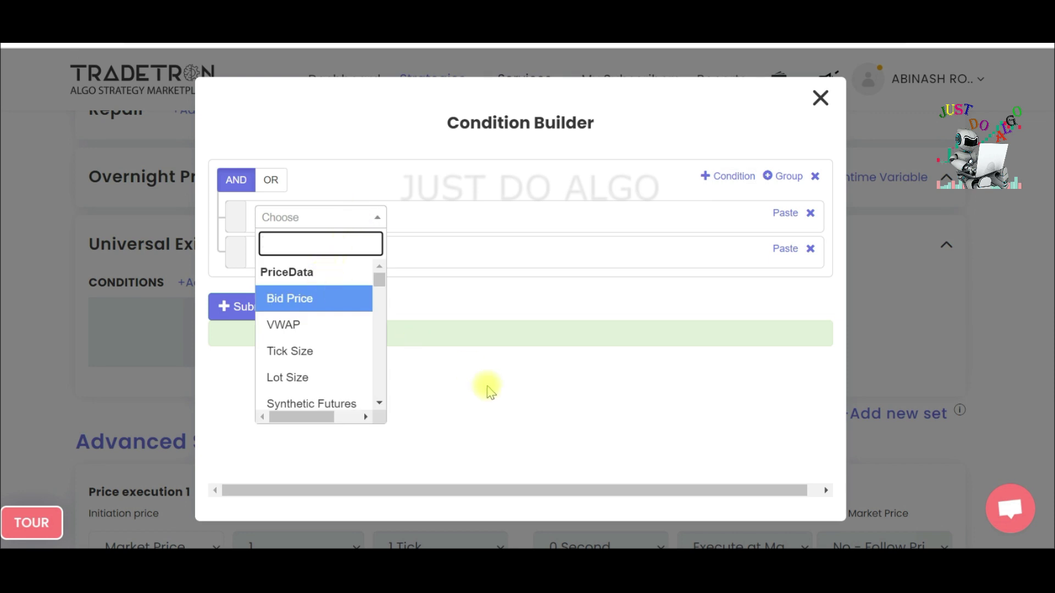
pyautogui.click(320, 225)
pyautogui.click(325, 224)
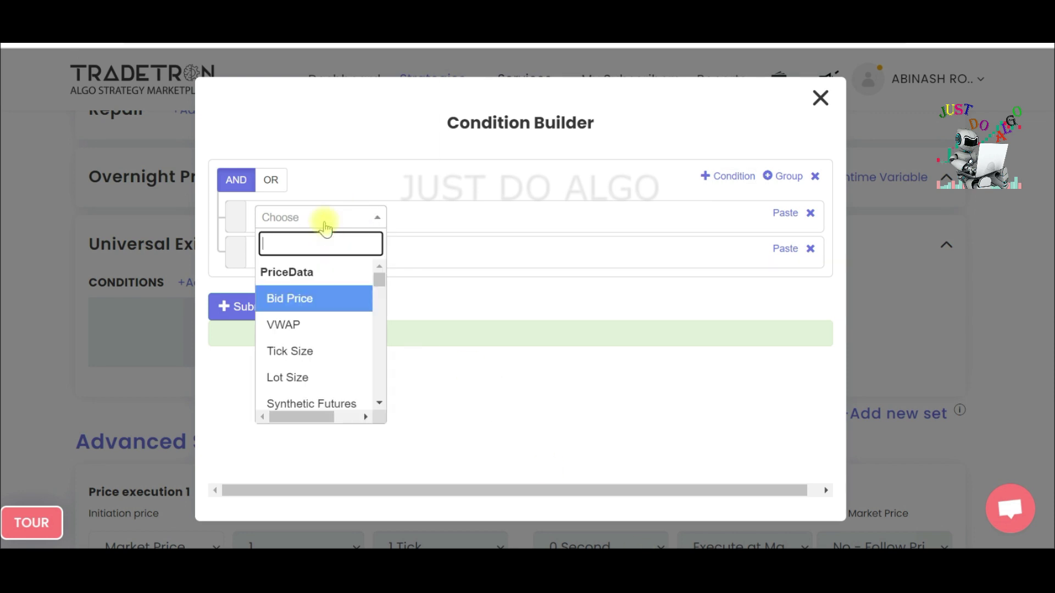
pyautogui.write('PNL')
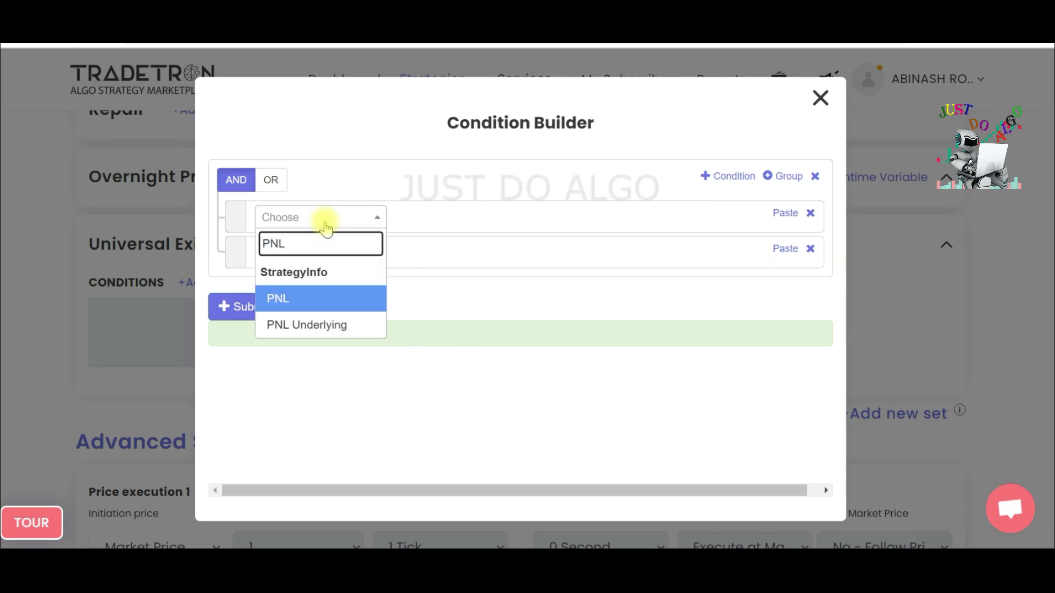
pyautogui.click(316, 298)
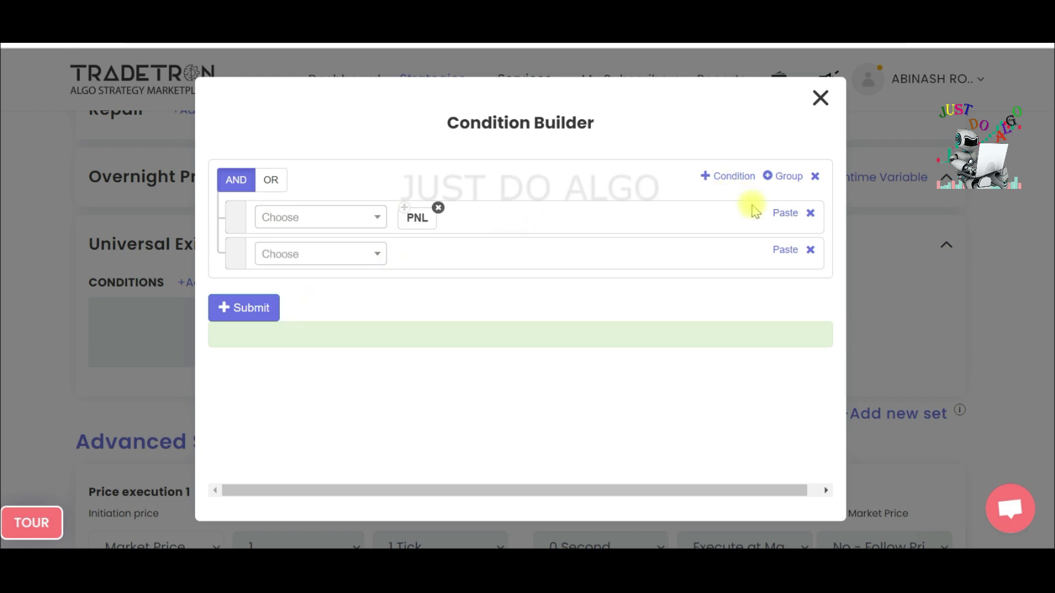
pyautogui.click(322, 220)
pyautogui.write('>')
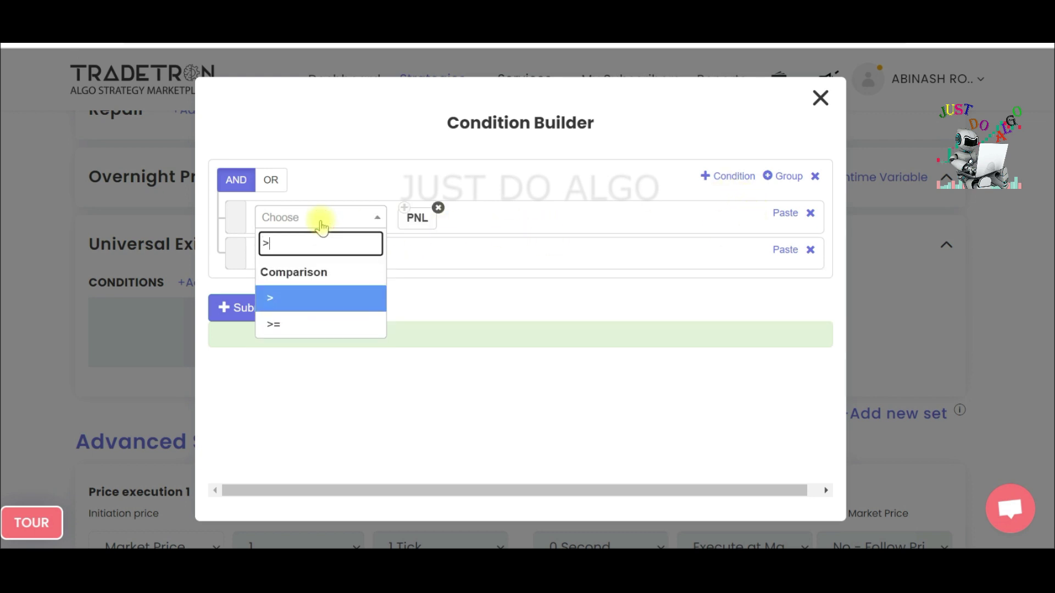
pyautogui.click(286, 324)
# Step: Complete the PNL condition by adding a Number keyword with the value 500
pyautogui.click(285, 218)
pyautogui.write('NMB')
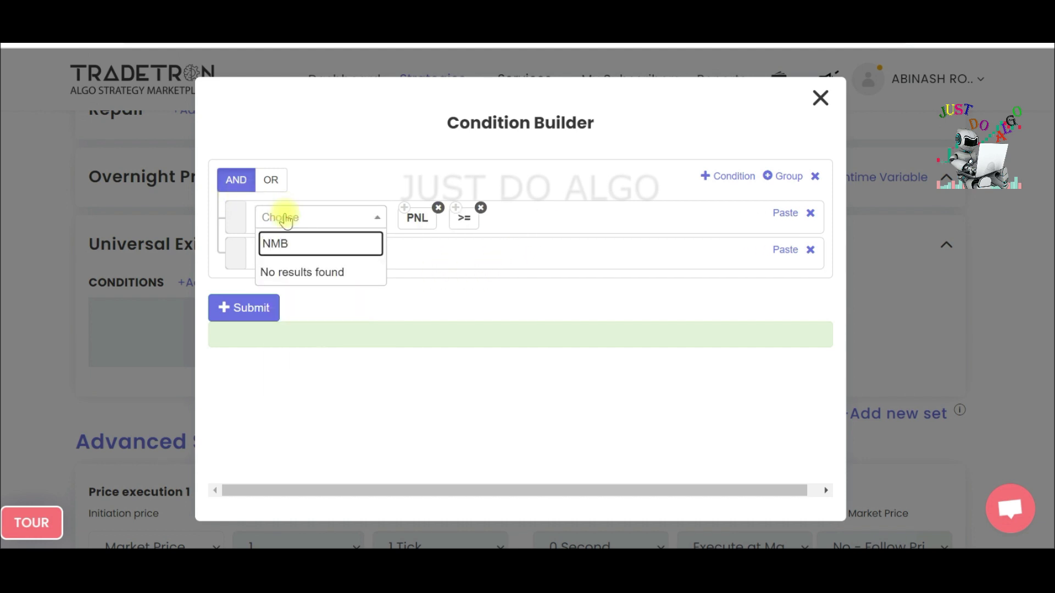
pyautogui.press('BackSpace')
pyautogui.press('BackSpace')
pyautogui.write('UM')
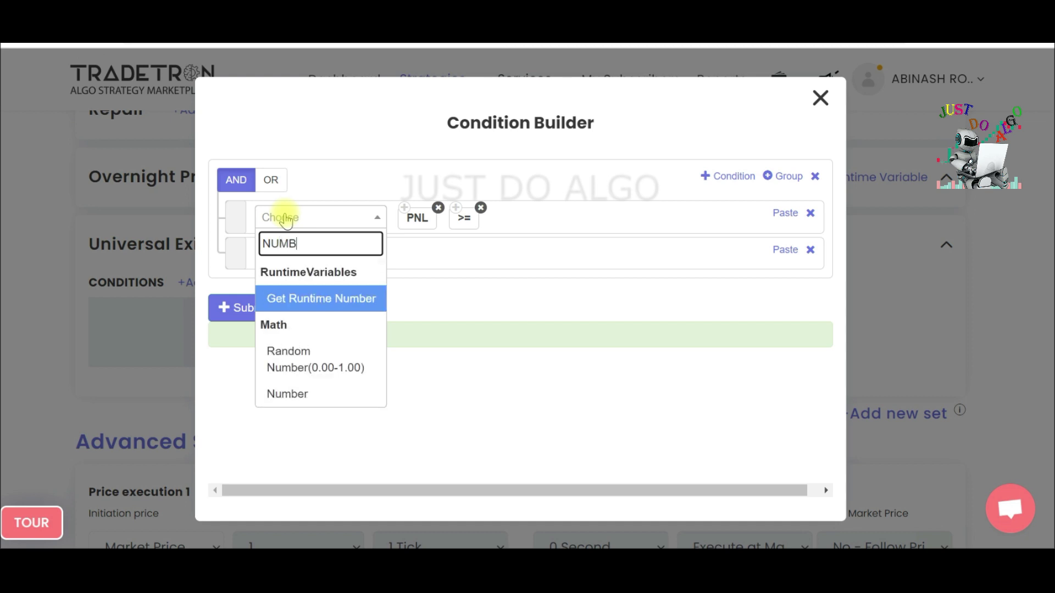
pyautogui.write('B')
pyautogui.click(271, 394)
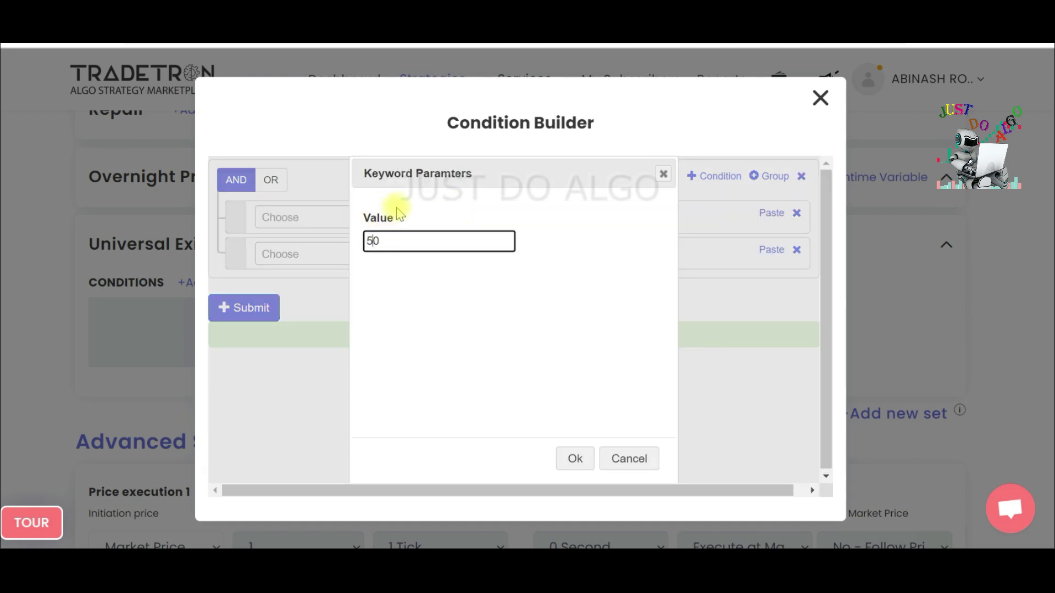
pyautogui.write('50')
pyautogui.click(575, 459)
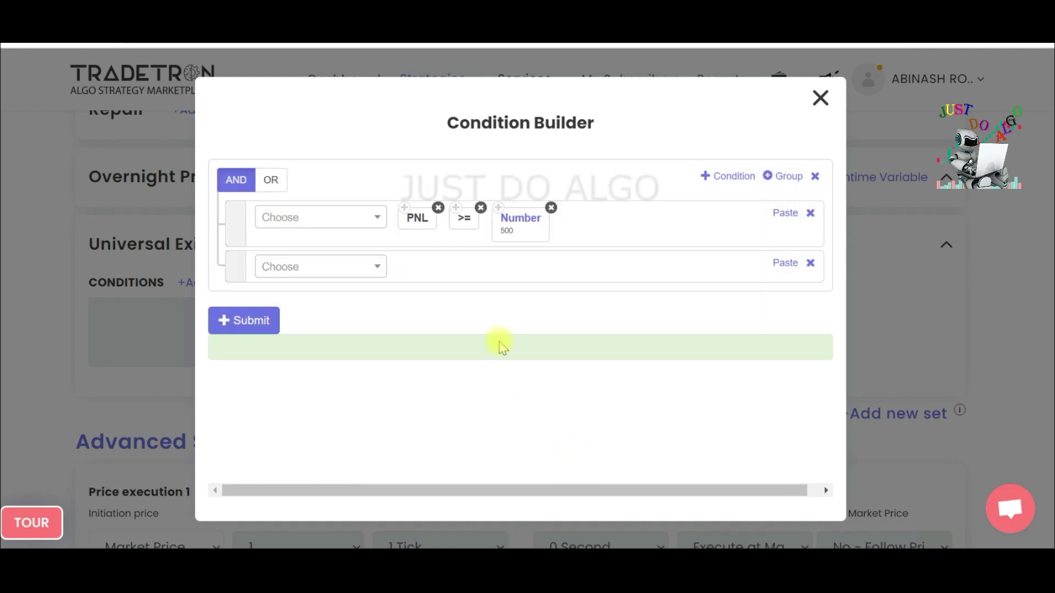
# Step: Add the Time (NSE) keyword to the second condition and copy the >= and Number blocks from the PNL condition into it
pyautogui.click(322, 269)
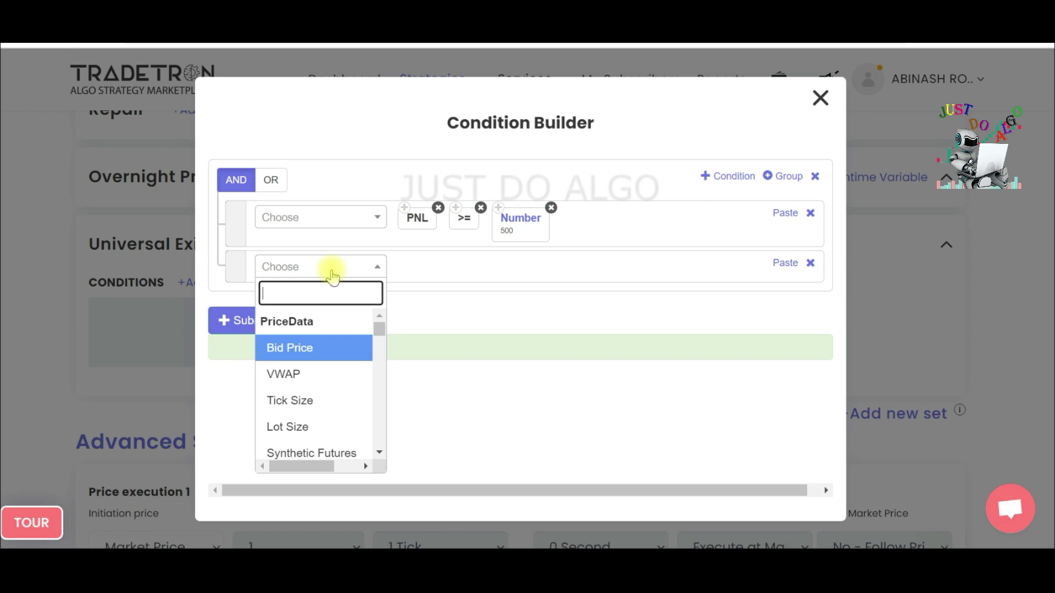
pyautogui.write('TIME')
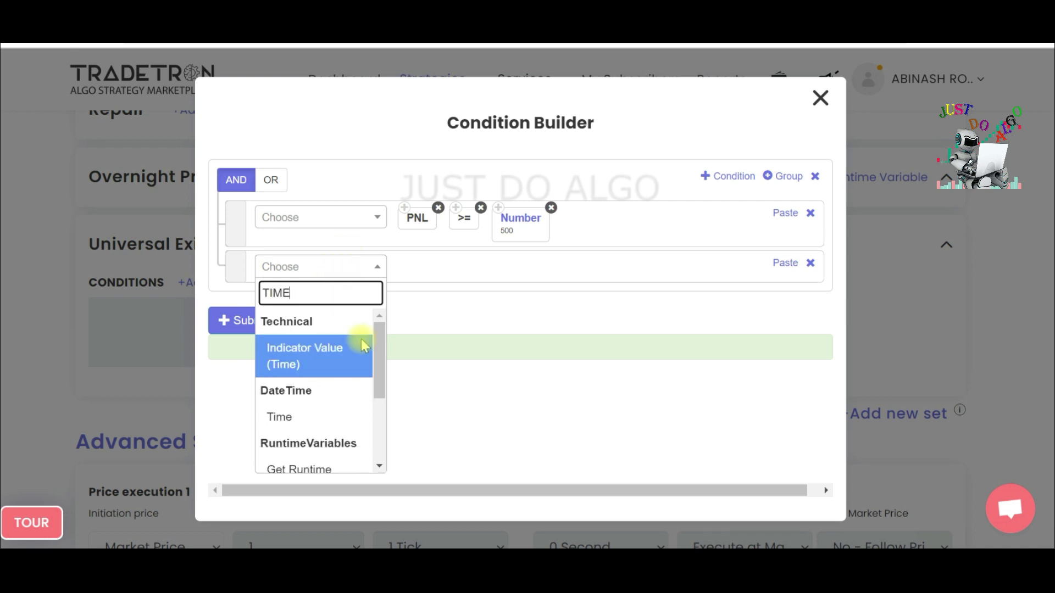
pyautogui.click(301, 417)
pyautogui.click(571, 459)
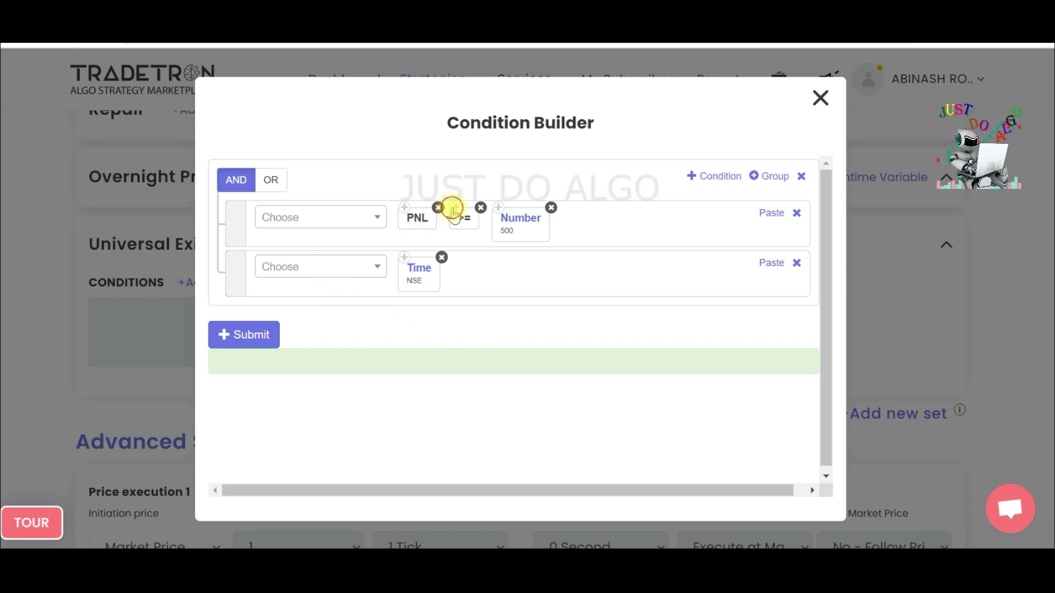
pyautogui.click(454, 210)
pyautogui.click(770, 263)
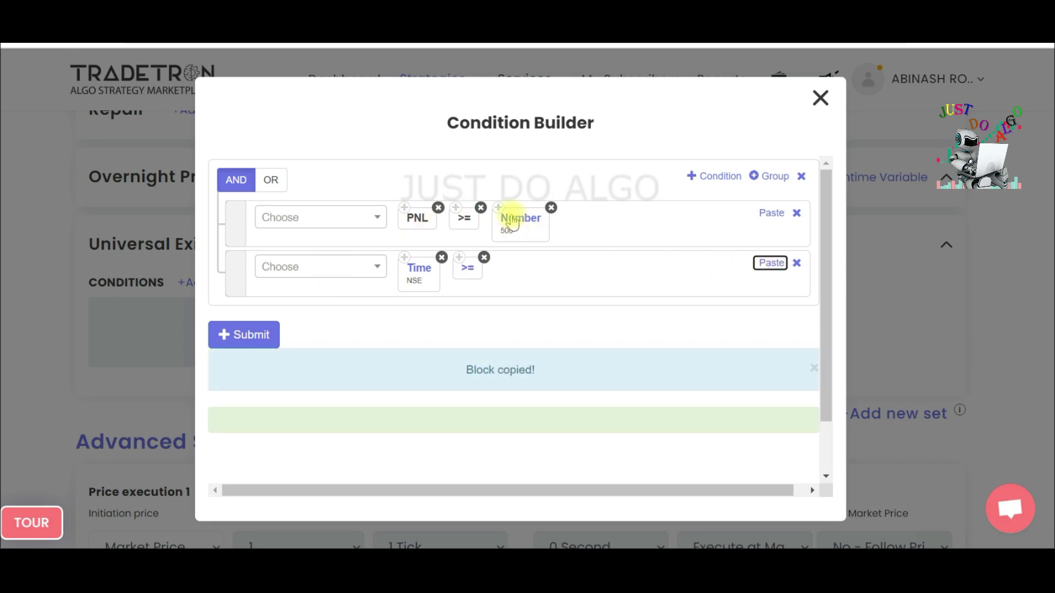
pyautogui.click(498, 207)
pyautogui.click(770, 263)
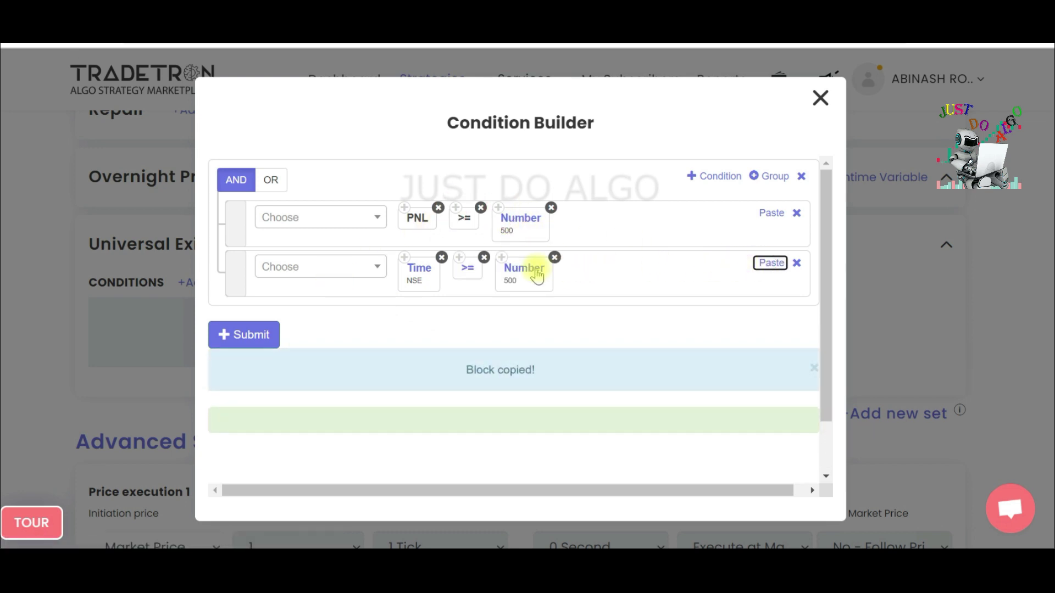
# Step: Set the Number value in the Time condition to 1515
pyautogui.click(514, 267)
pyautogui.doubleClick(395, 241)
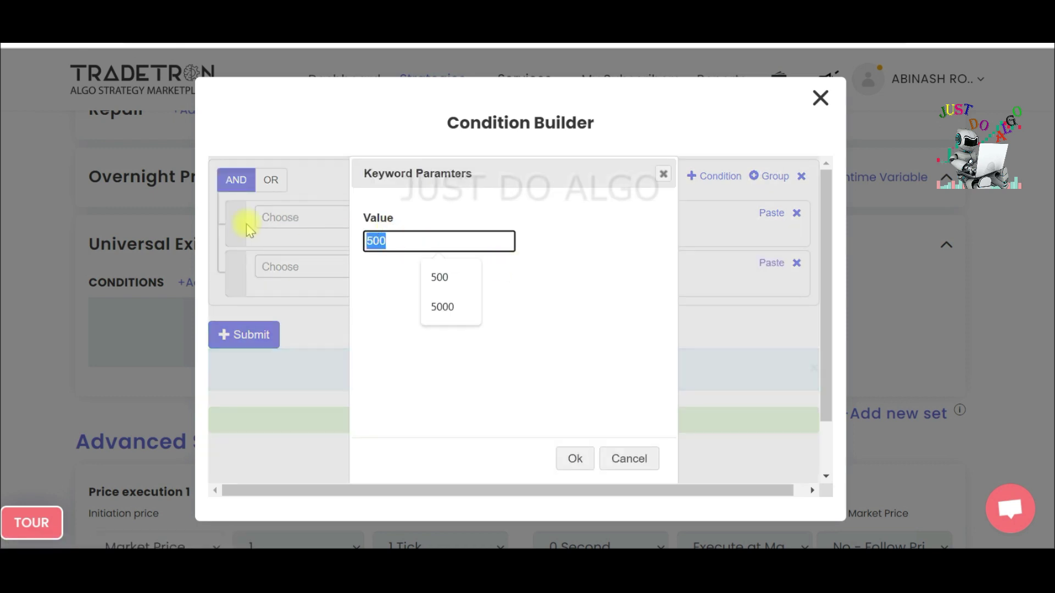
pyautogui.write('1515')
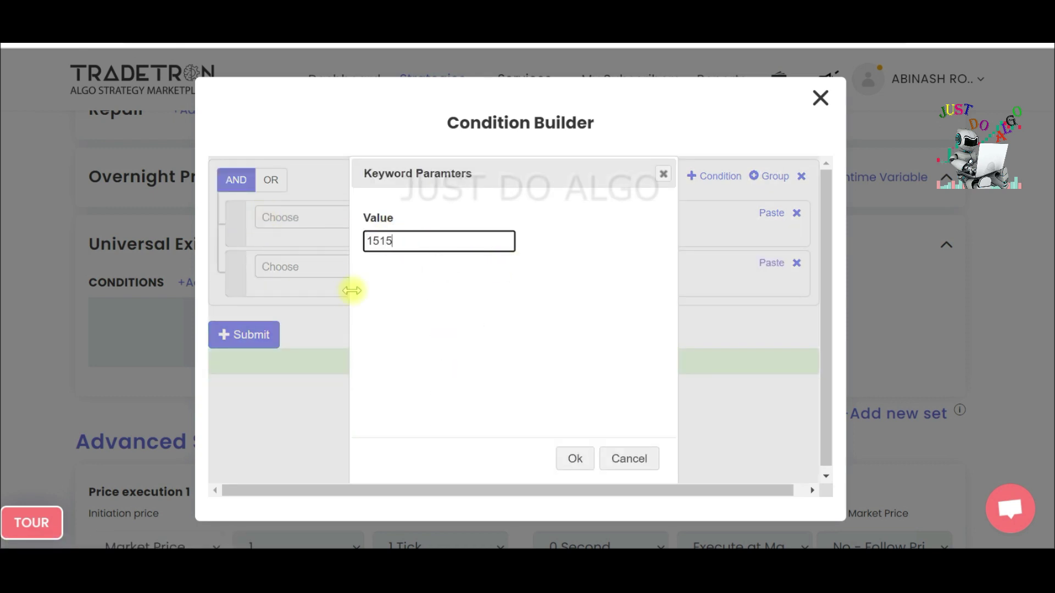
pyautogui.click(585, 454)
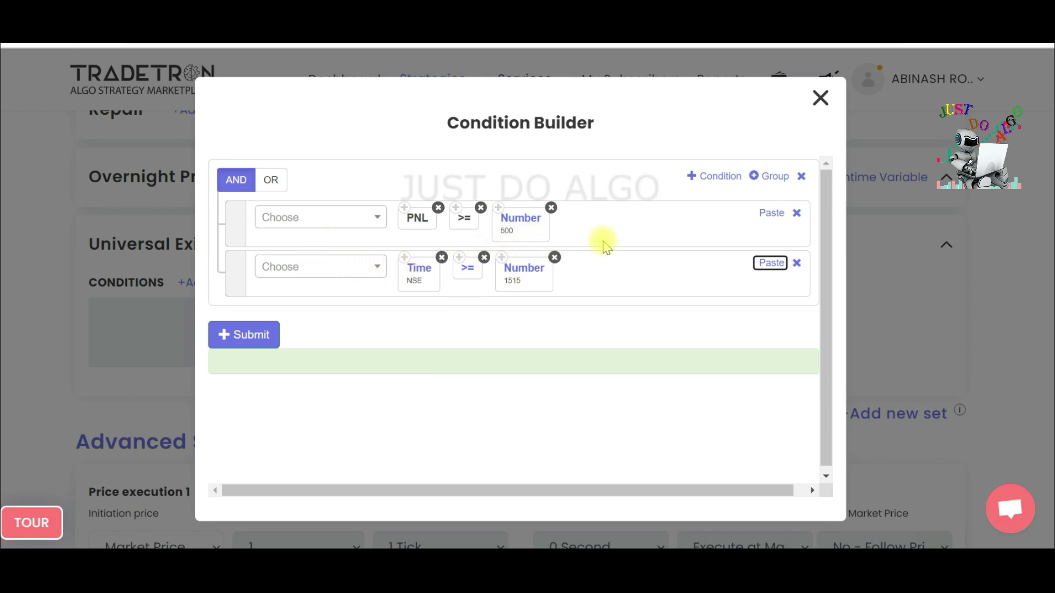
# Step: Replace the >= in the Time condition with the = comparison, placed between Time and Number
pyautogui.click(483, 257)
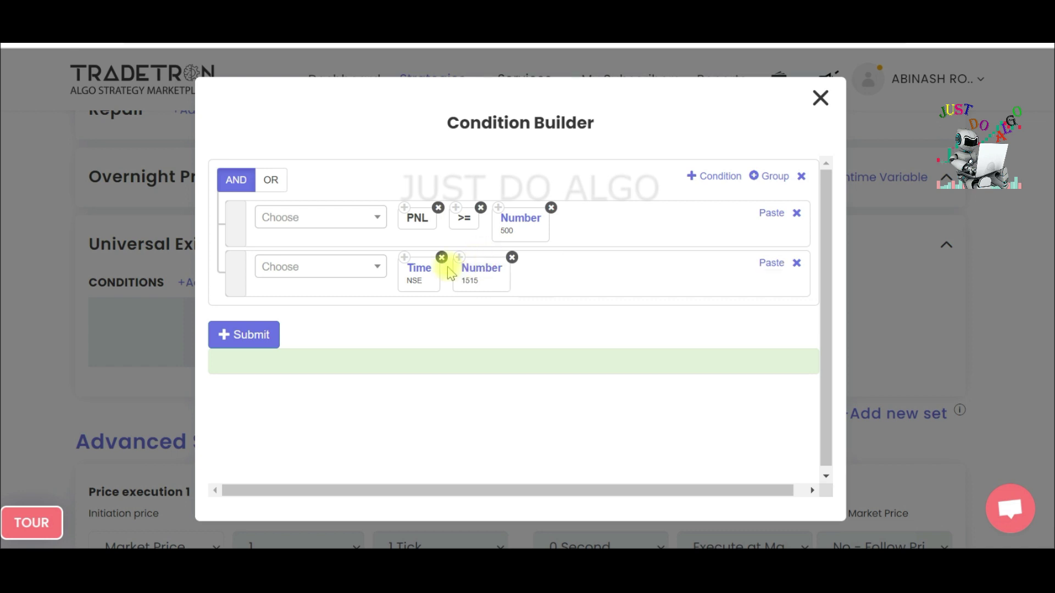
pyautogui.click(350, 271)
pyautogui.write('=')
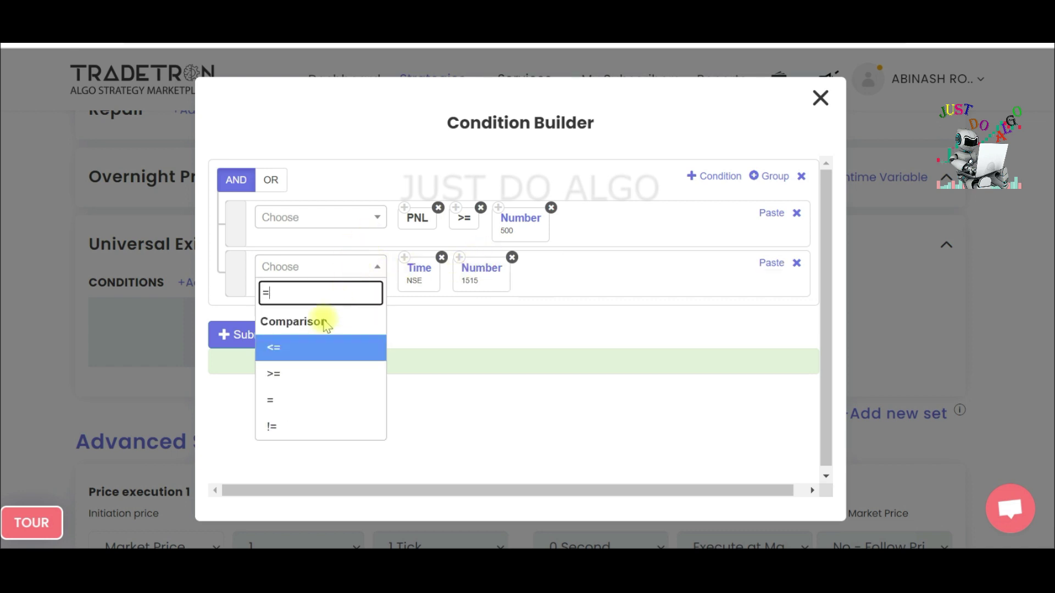
pyautogui.click(294, 402)
pyautogui.moveTo(543, 275); pyautogui.dragTo(464, 288)
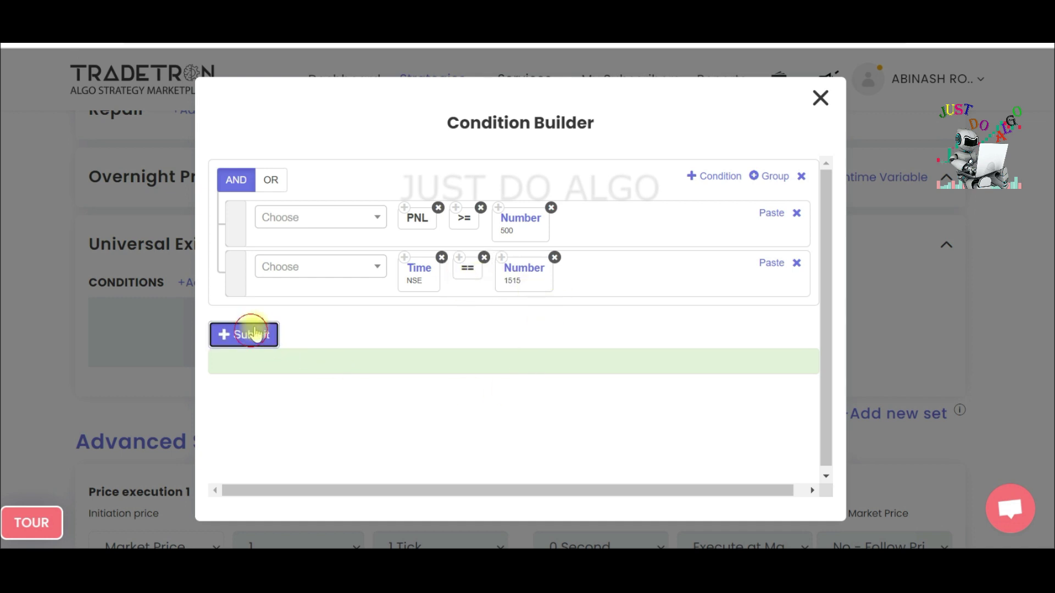
# Step: Join the PNL and Time conditions with OR, submit them for the Universal Exit and close the Condition Builder
pyautogui.click(252, 332)
pyautogui.click(271, 179)
pyautogui.click(242, 339)
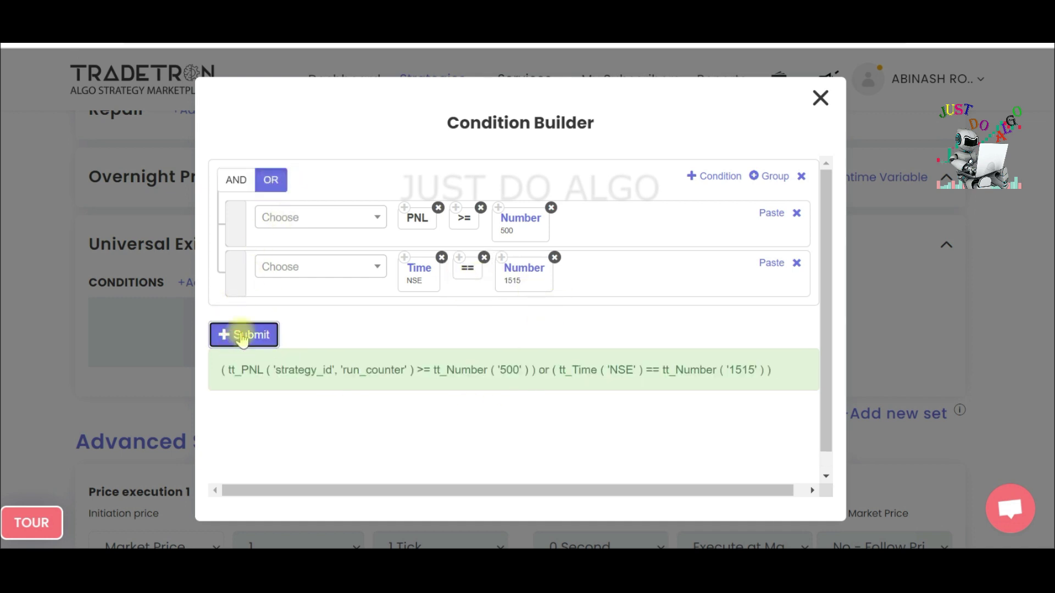
pyautogui.click(820, 98)
pyautogui.click(196, 283)
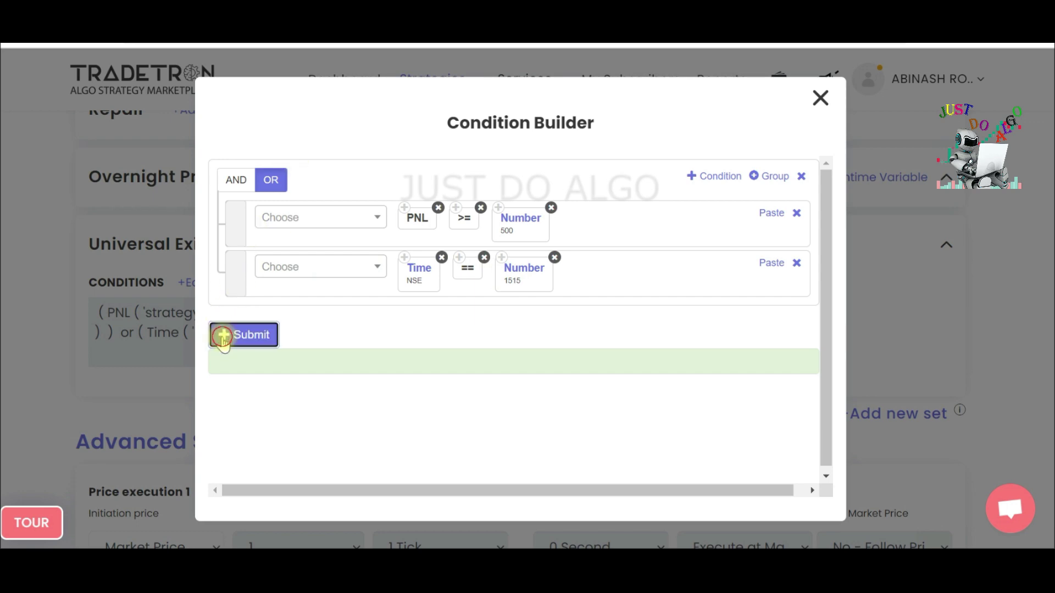
pyautogui.click(231, 335)
pyautogui.click(820, 98)
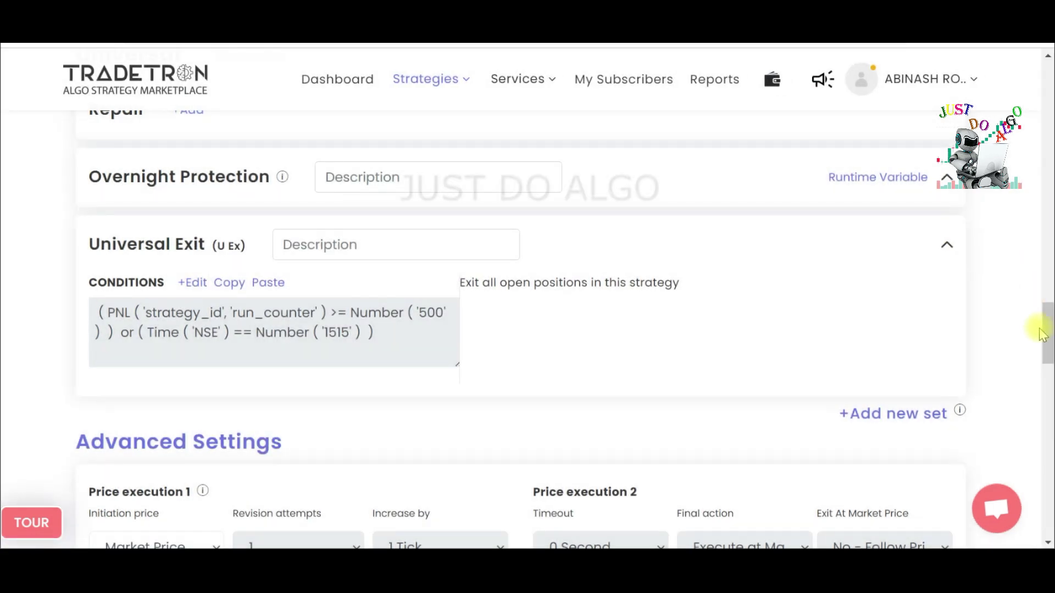
# Step: Save the strategy and dismiss the confirmation without deploying or backtesting
pyautogui.moveTo(1046, 338); pyautogui.dragTo(1047, 456)
pyautogui.click(564, 407)
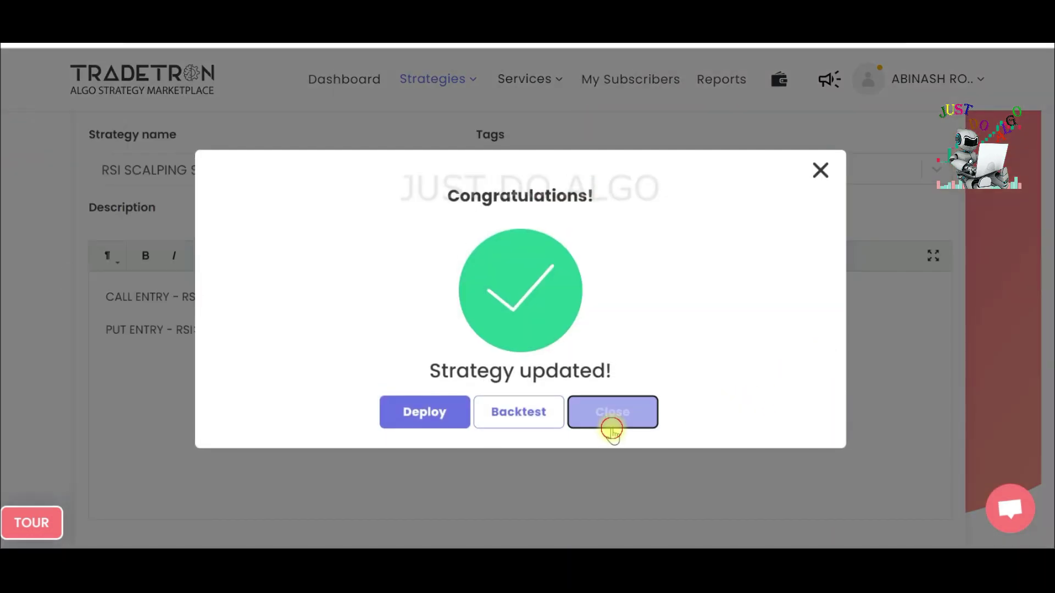
pyautogui.click(612, 428)
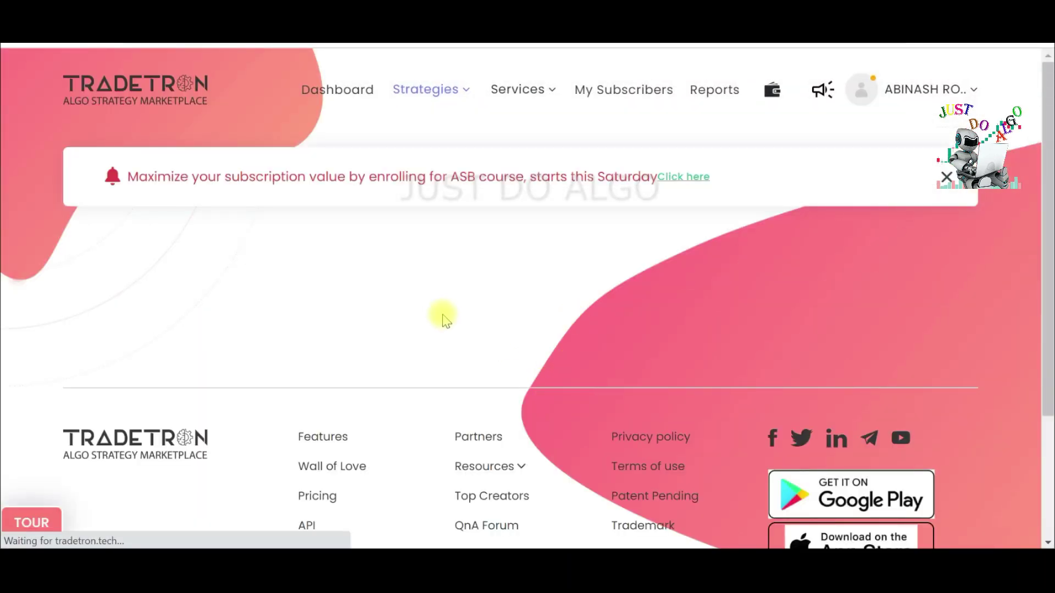
# Step: Review the strategy description and Set 1's entry and exit conditions in the Condition Builder without changing them
pyautogui.scroll(-15, 233, 353)
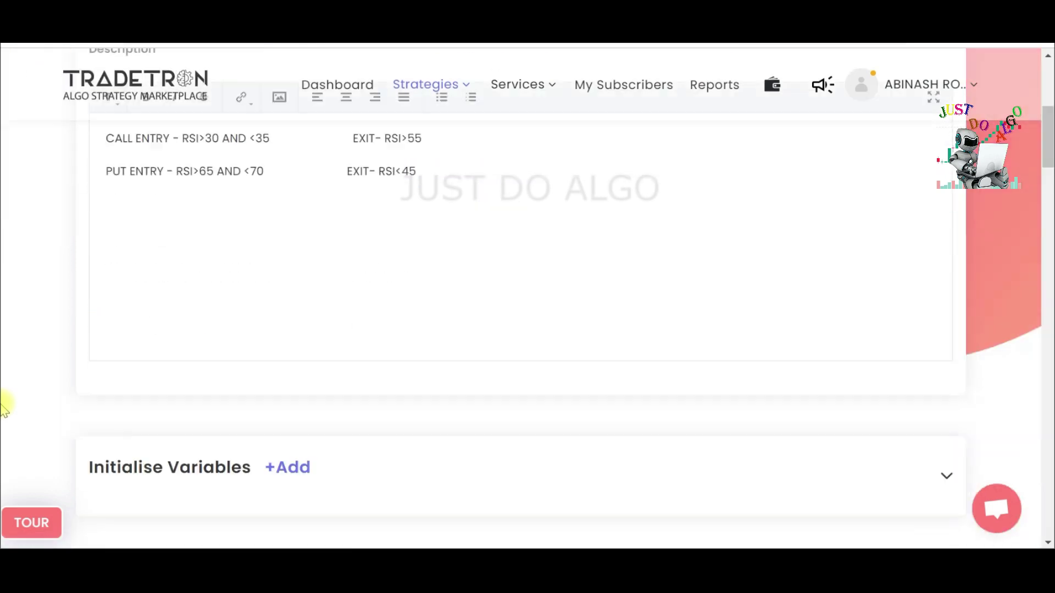
pyautogui.scroll(1, 207, 217)
pyautogui.scroll(-1, 193, 182)
pyautogui.click(194, 123)
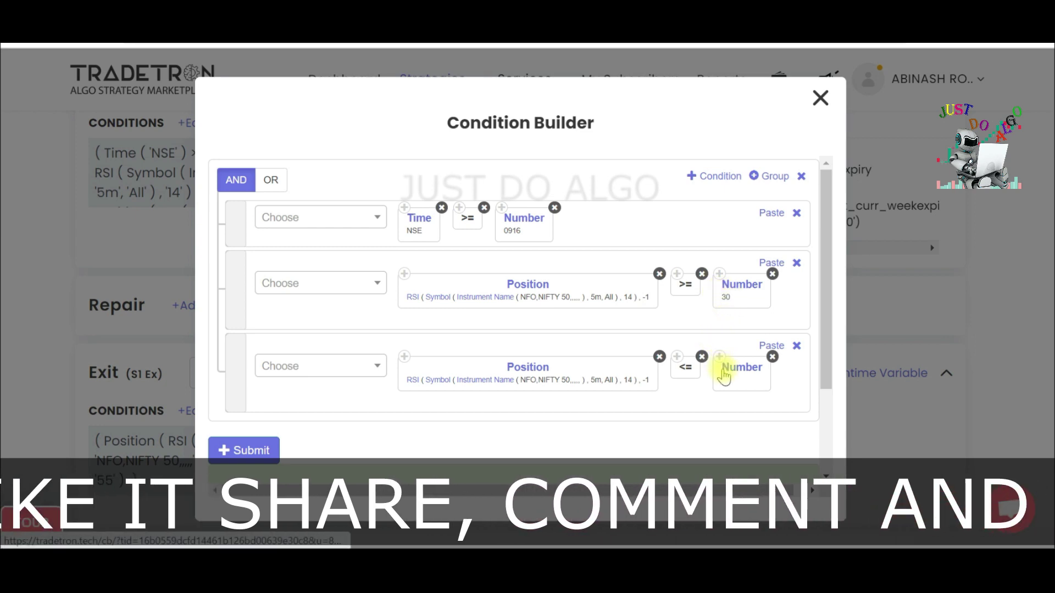
pyautogui.click(819, 98)
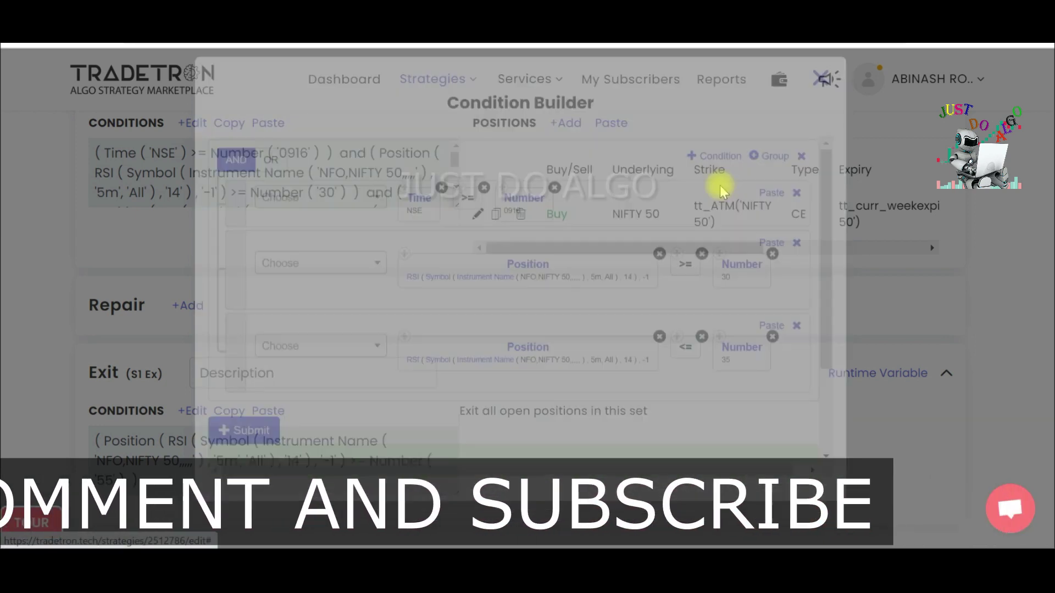
pyautogui.scroll(-3, 447, 379)
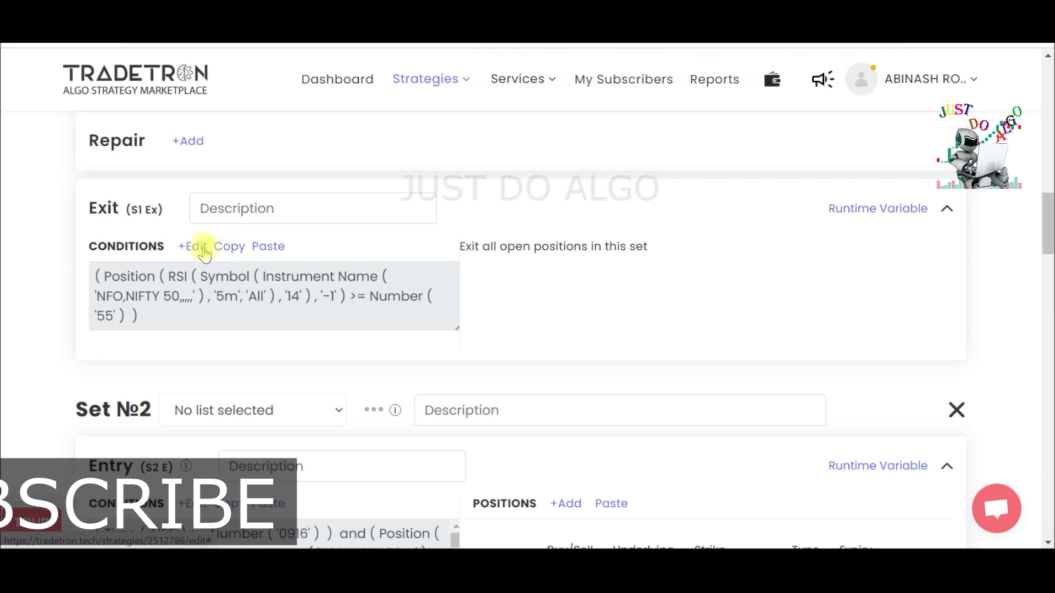
pyautogui.click(201, 248)
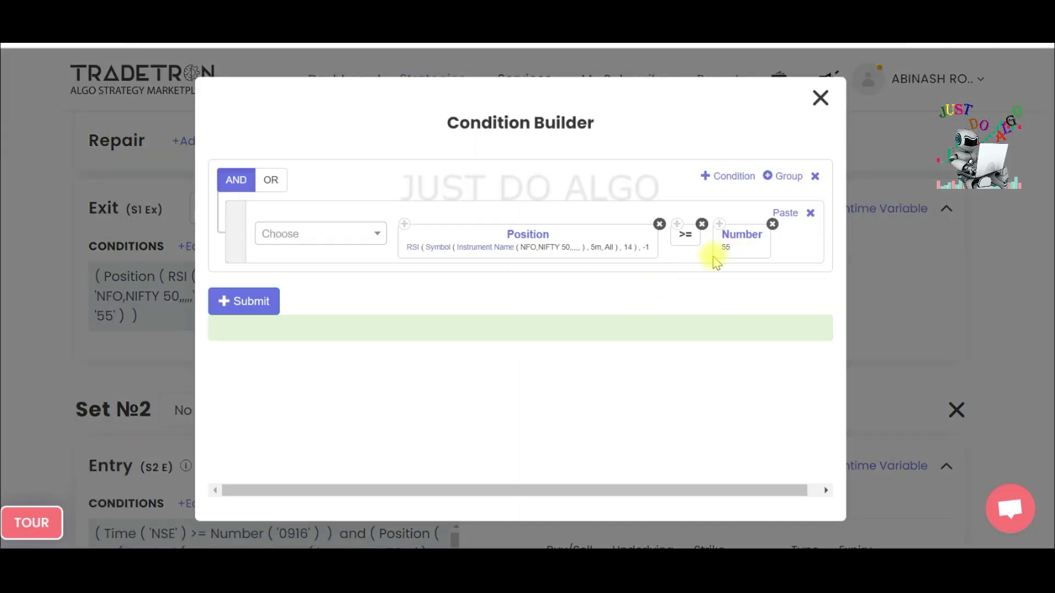
pyautogui.click(820, 98)
# Step: Review Set 2's entry and exit conditions in the Condition Builder, and check the Universal Exit conditions
pyautogui.scroll(-3, 417, 357)
pyautogui.scroll(-3, 409, 364)
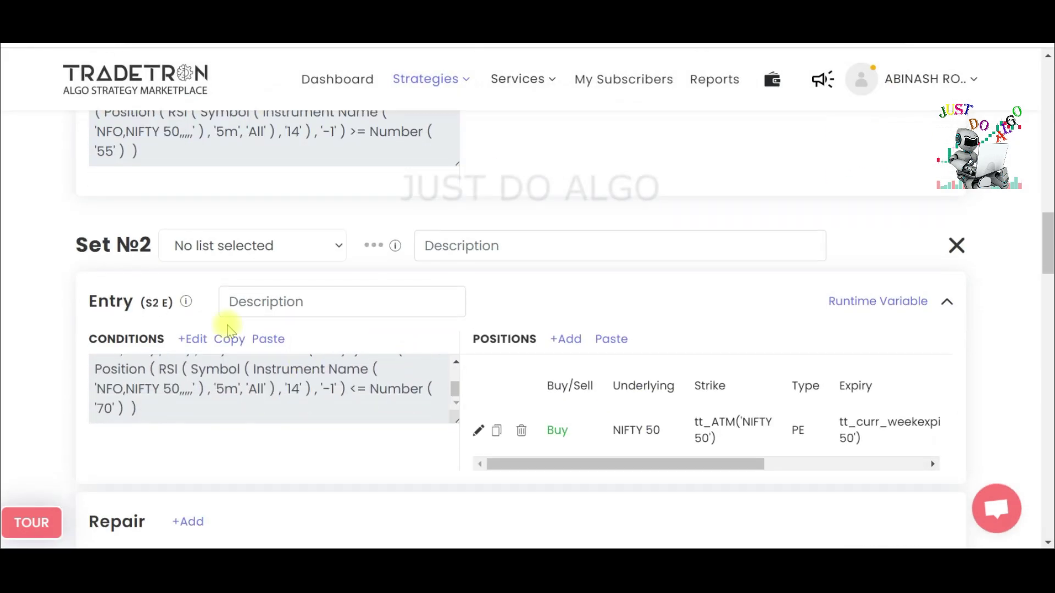
pyautogui.click(189, 341)
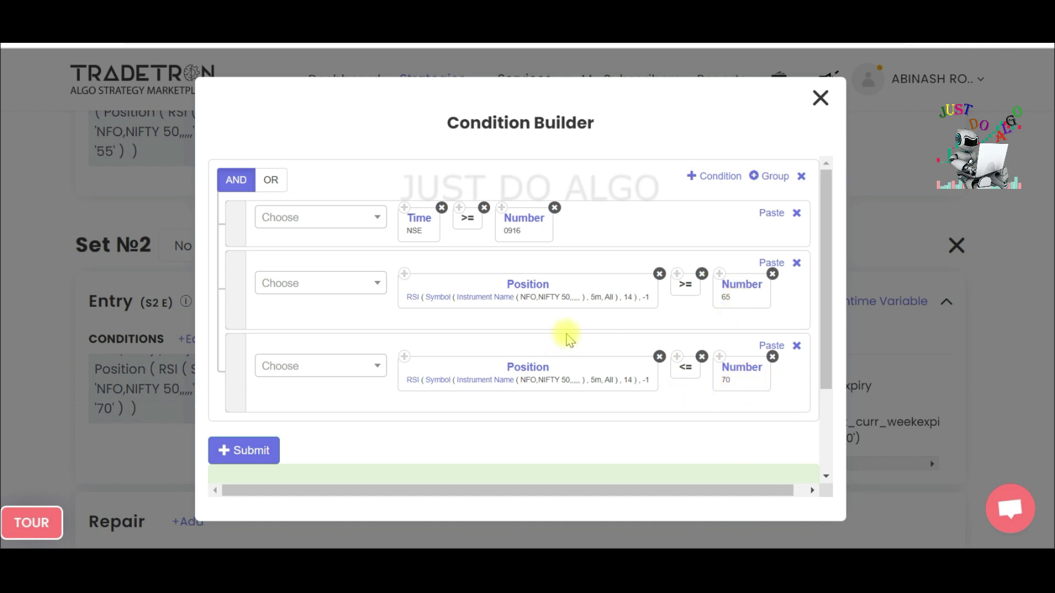
pyautogui.click(820, 98)
pyautogui.scroll(-5, 516, 313)
pyautogui.scroll(-3, 496, 321)
pyautogui.click(190, 217)
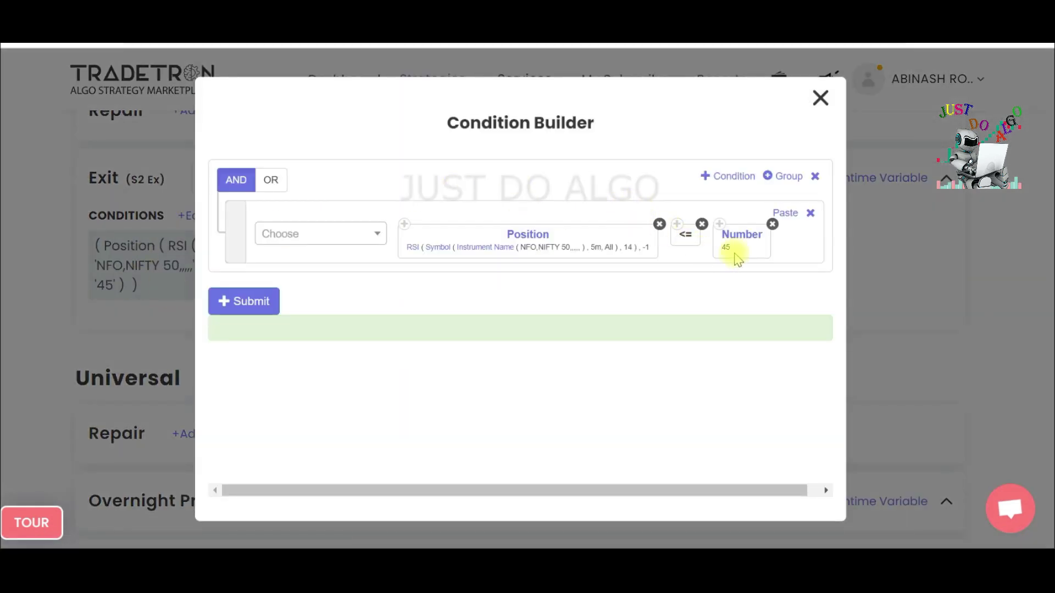
pyautogui.click(821, 98)
pyautogui.scroll(-5, 330, 340)
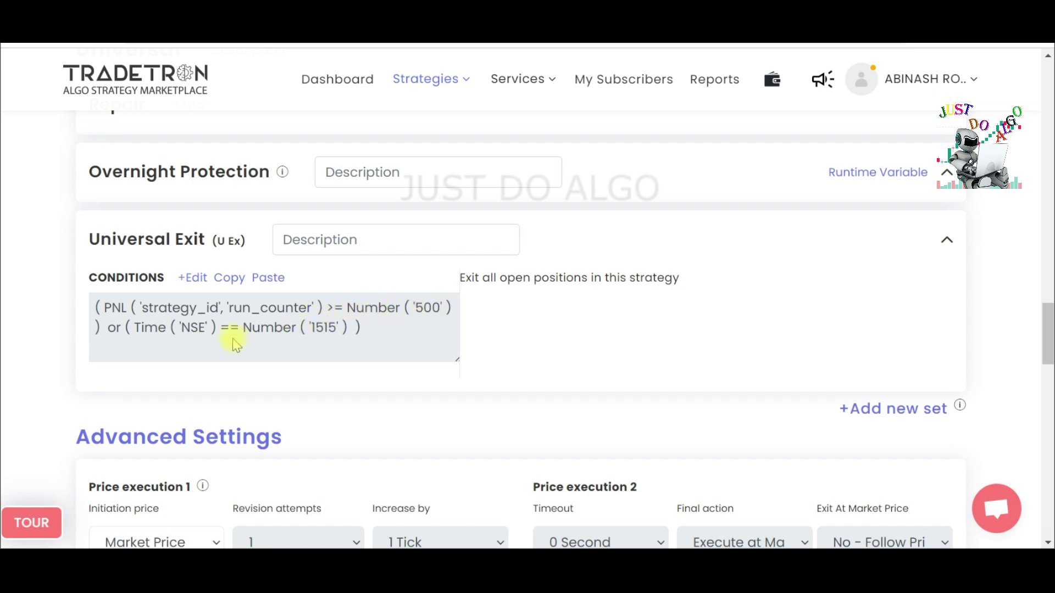
pyautogui.scroll(15, 637, 317)
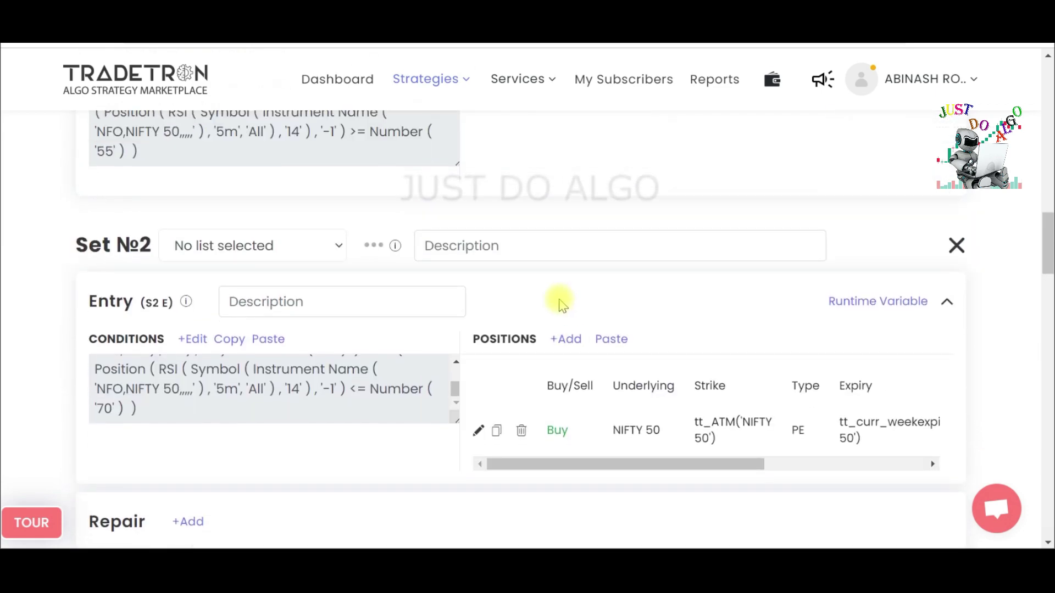
# Step: Add a condition to Set 1's entry in the Condition Builder using Net Quantity with Traded Instrument Name as its instrument
pyautogui.scroll(9, 571, 307)
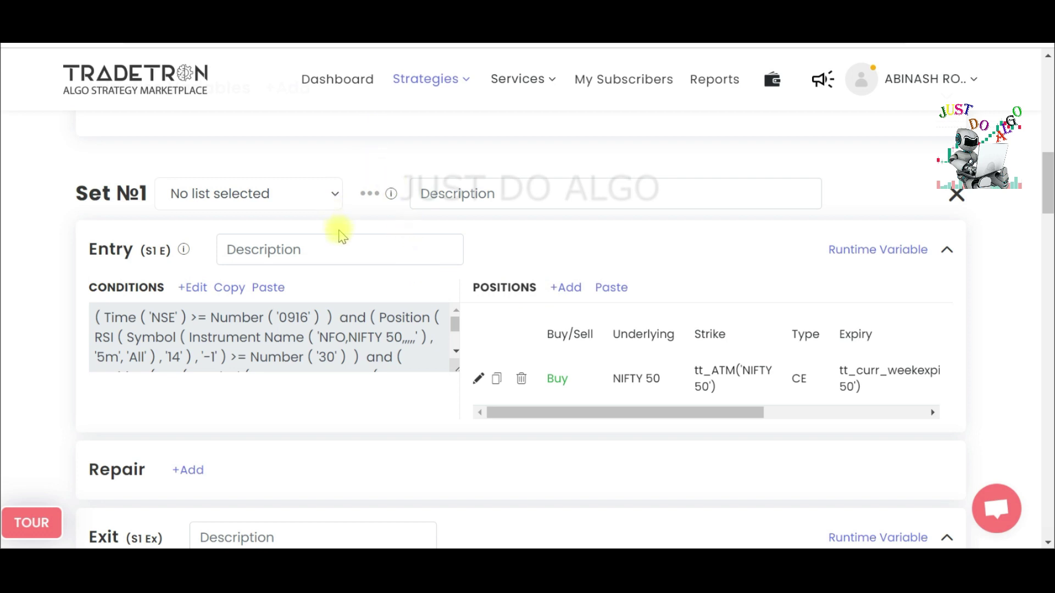
pyautogui.scroll(-1, 341, 236)
pyautogui.click(189, 204)
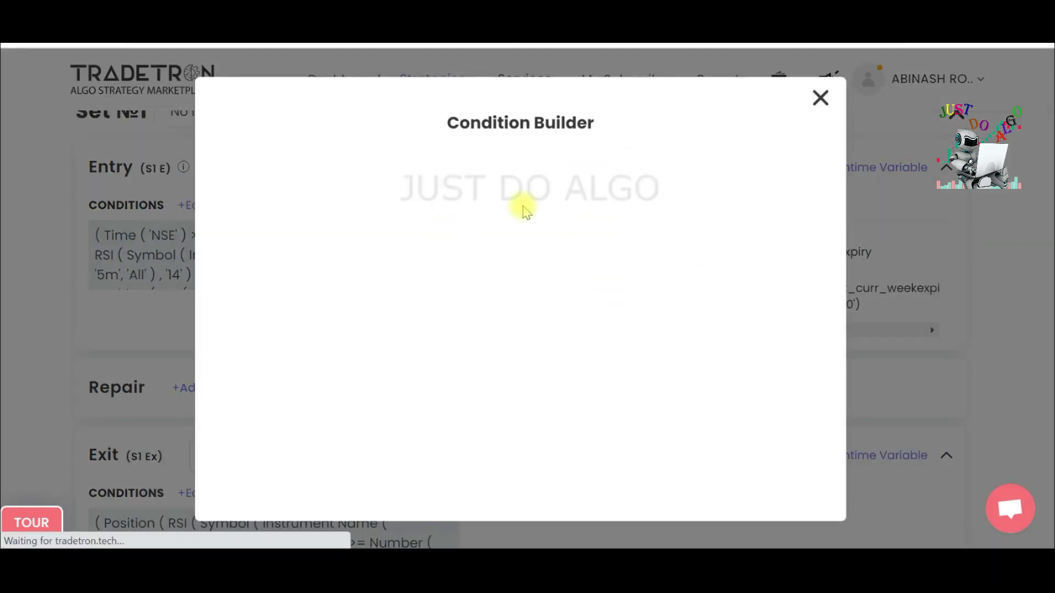
pyautogui.click(717, 177)
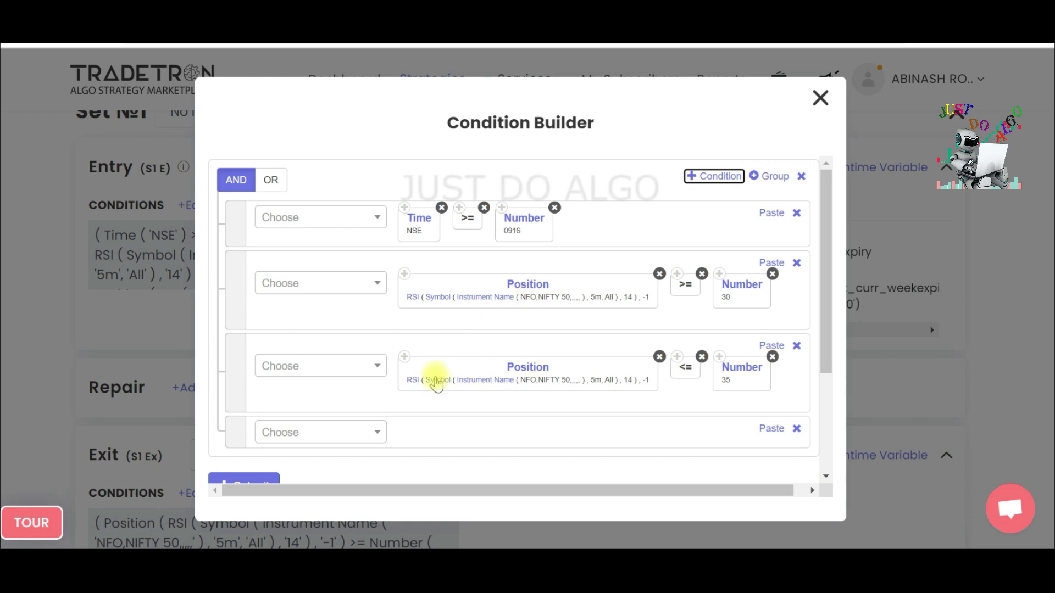
pyautogui.scroll(-3, 412, 394)
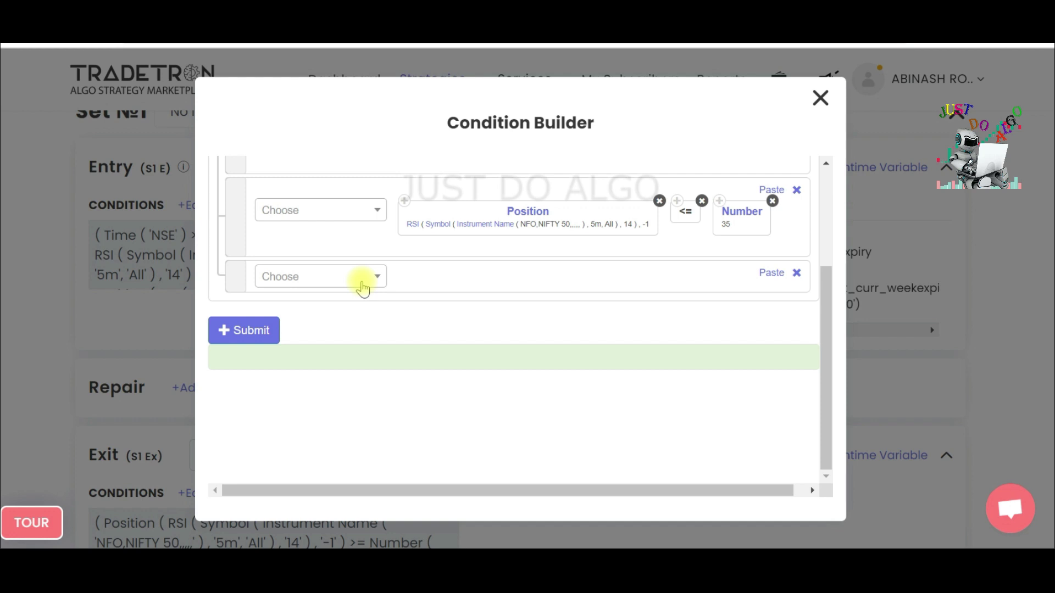
pyautogui.click(361, 287)
pyautogui.write('NET')
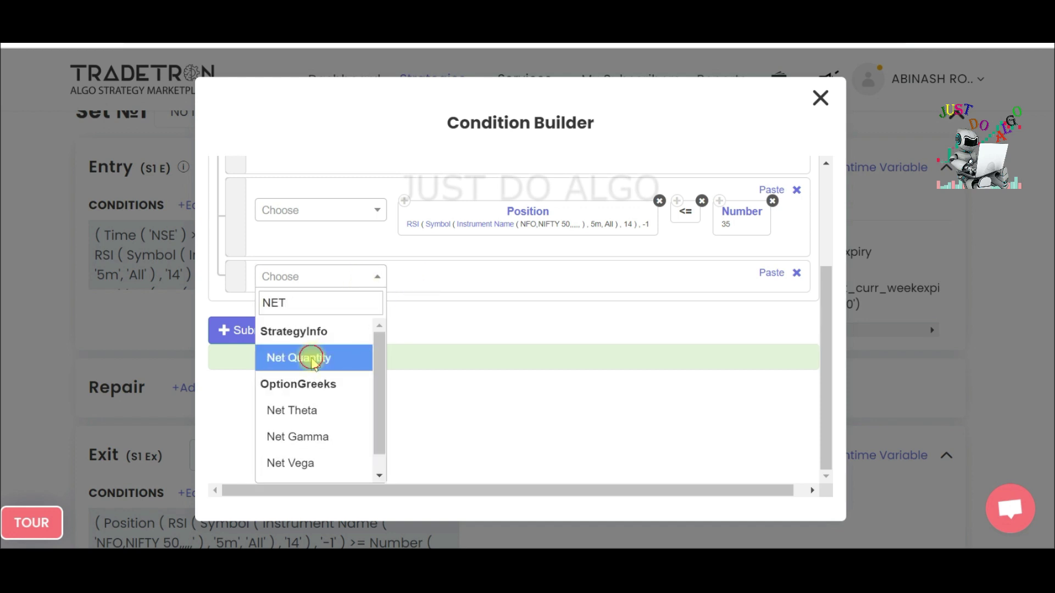
pyautogui.click(312, 357)
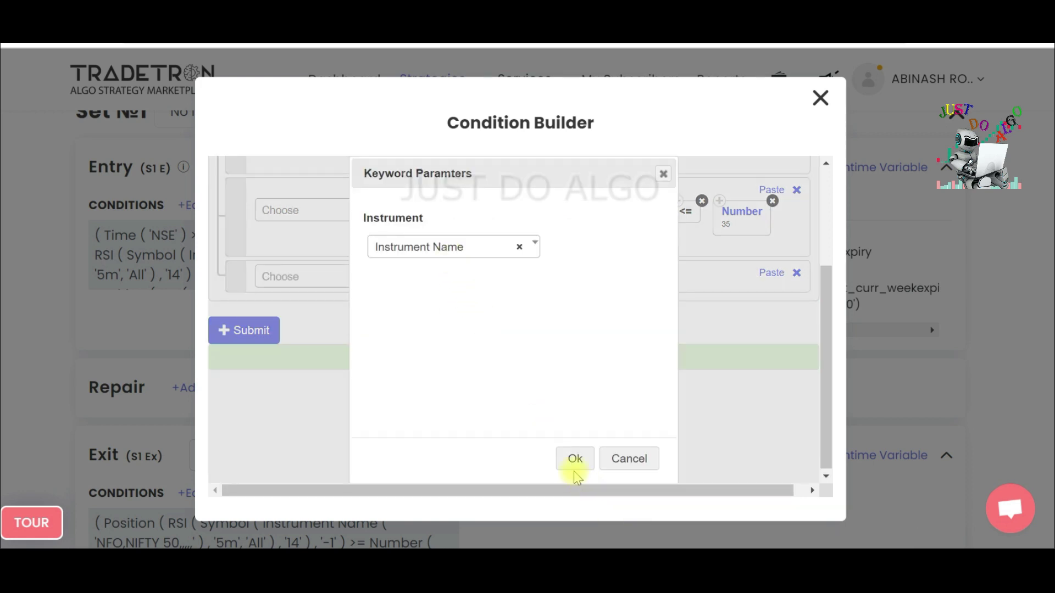
pyautogui.click(458, 250)
pyautogui.click(429, 358)
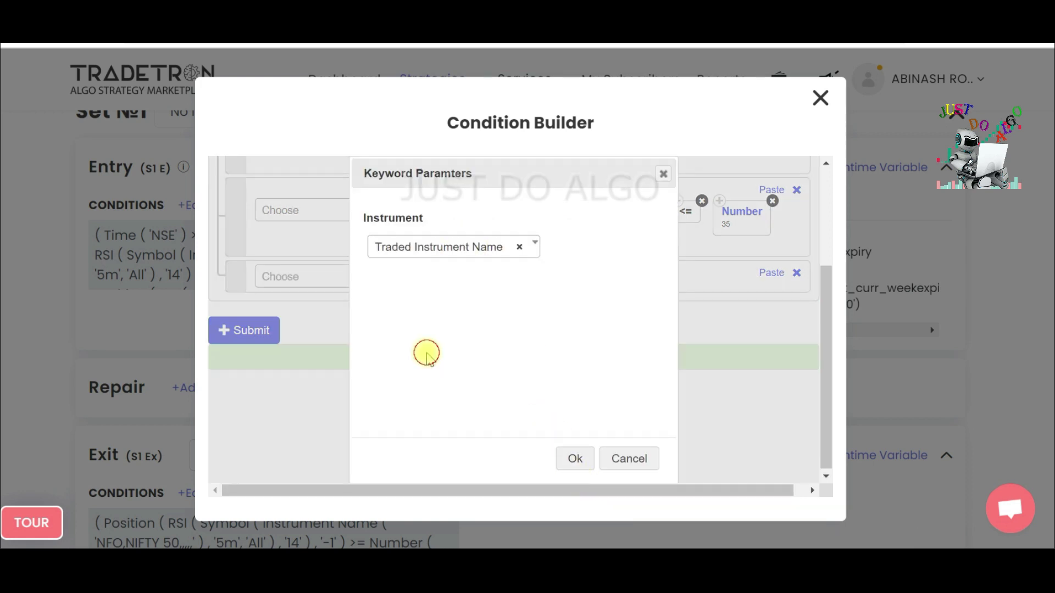
pyautogui.click(575, 459)
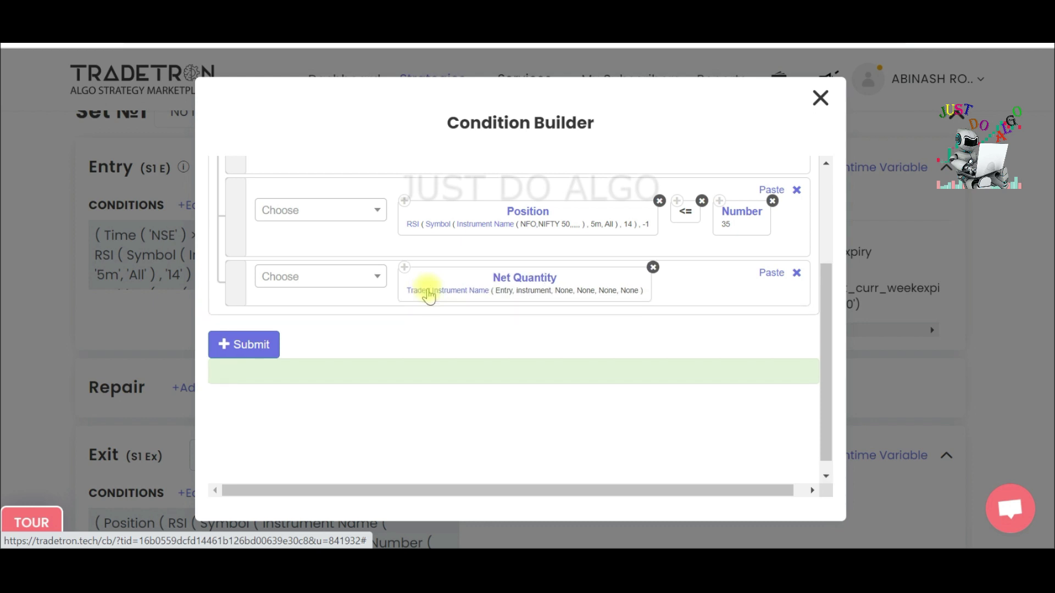
# Step: Configure the Net Quantity's traded instrument with underlying NIFTY 50, set number 1, condition number 1 and leg number 1
pyautogui.click(429, 297)
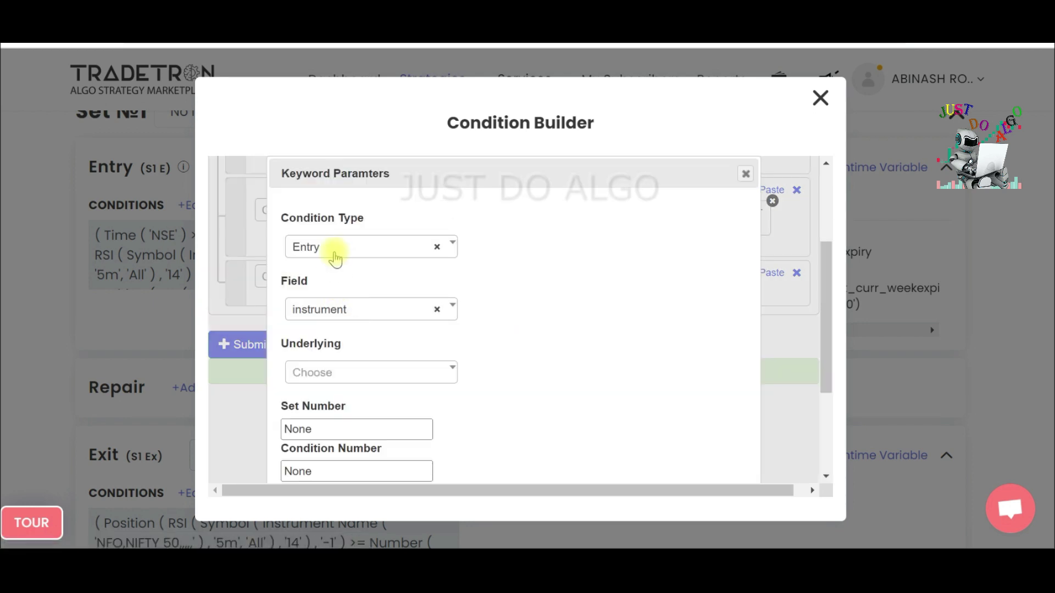
pyautogui.click(327, 375)
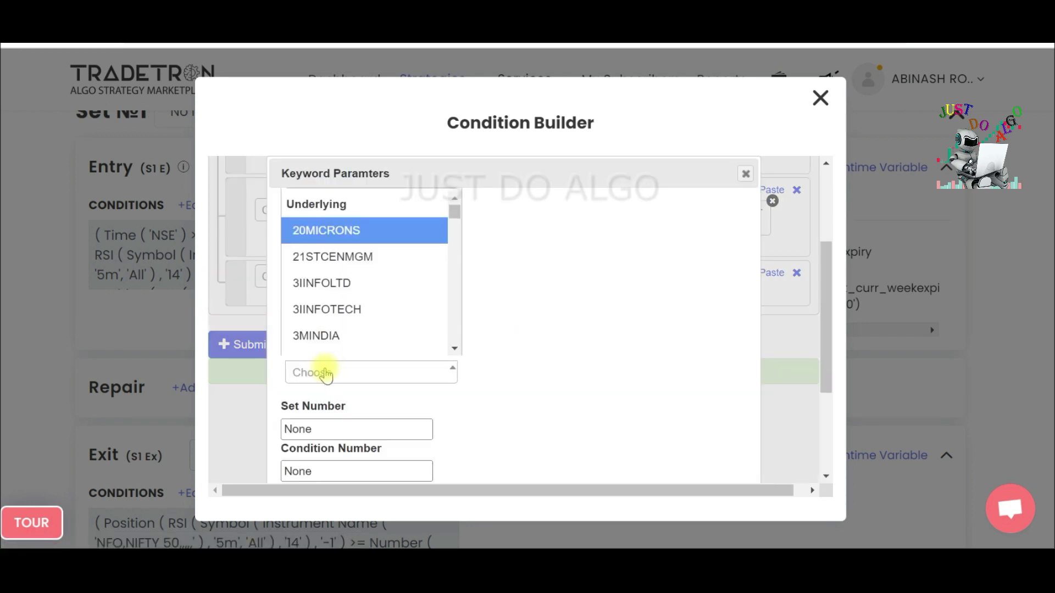
pyautogui.write('50')
pyautogui.click(340, 261)
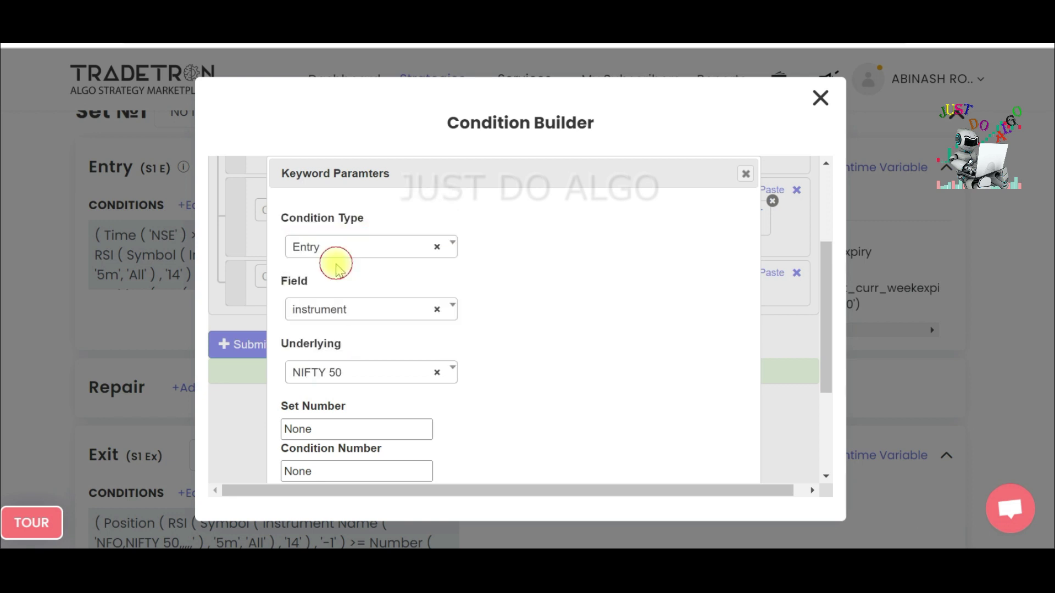
pyautogui.doubleClick(341, 428)
pyautogui.write('1')
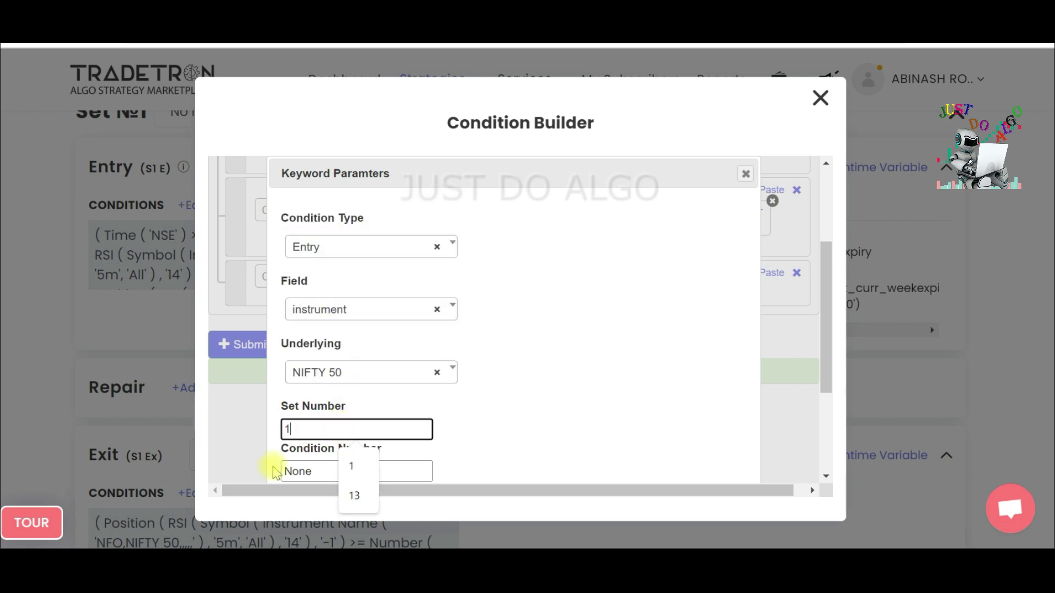
pyautogui.doubleClick(318, 470)
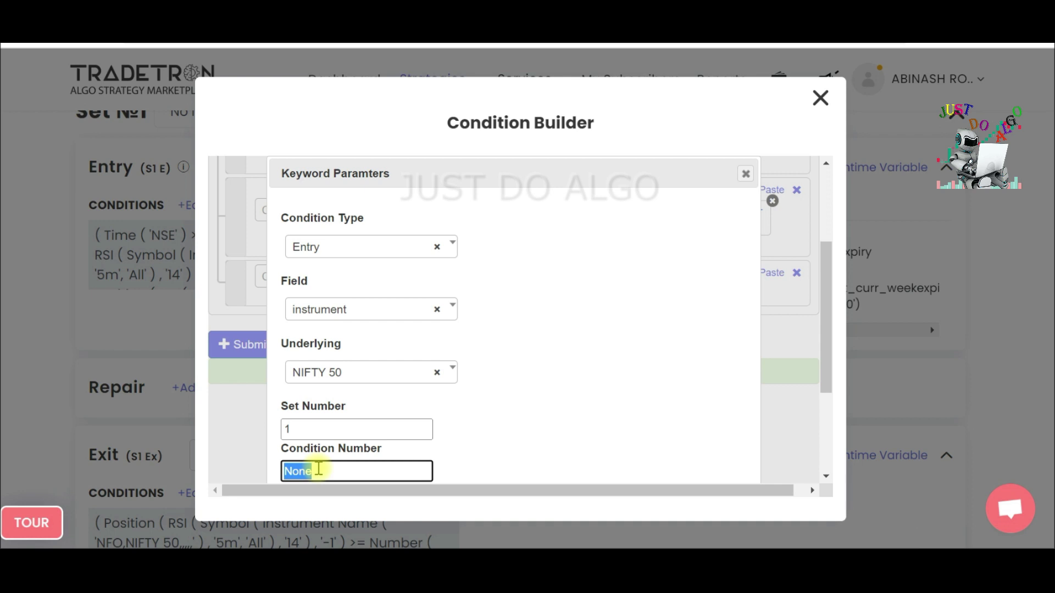
pyautogui.write('1')
pyautogui.press('Tab')
pyautogui.write('1')
pyautogui.click(657, 457)
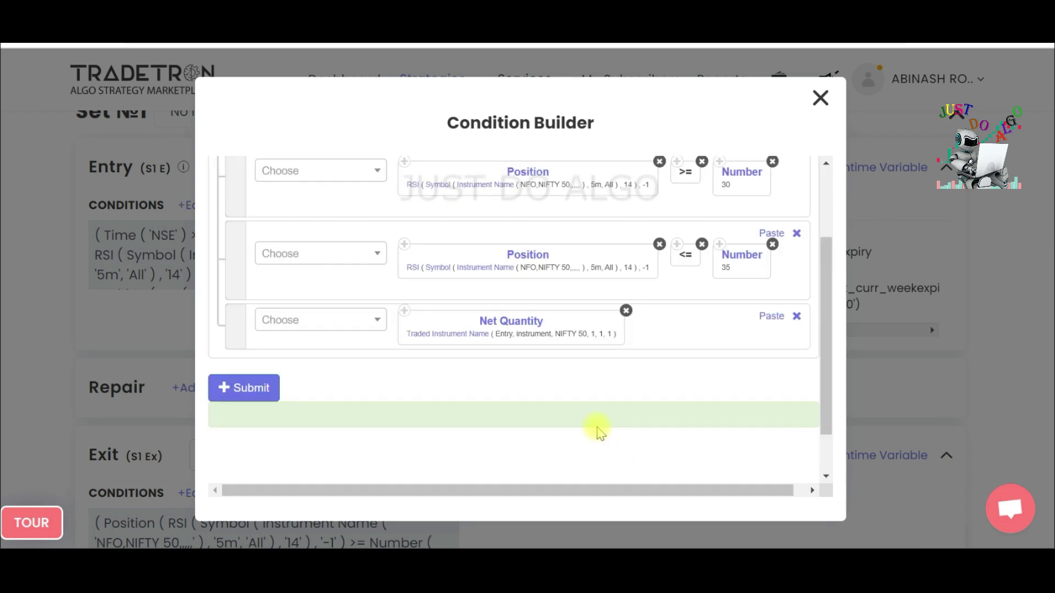
# Step: Complete the Net Quantity condition as == Number 0, then submit Set 1's entry conditions and close the Condition Builder
pyautogui.click(345, 326)
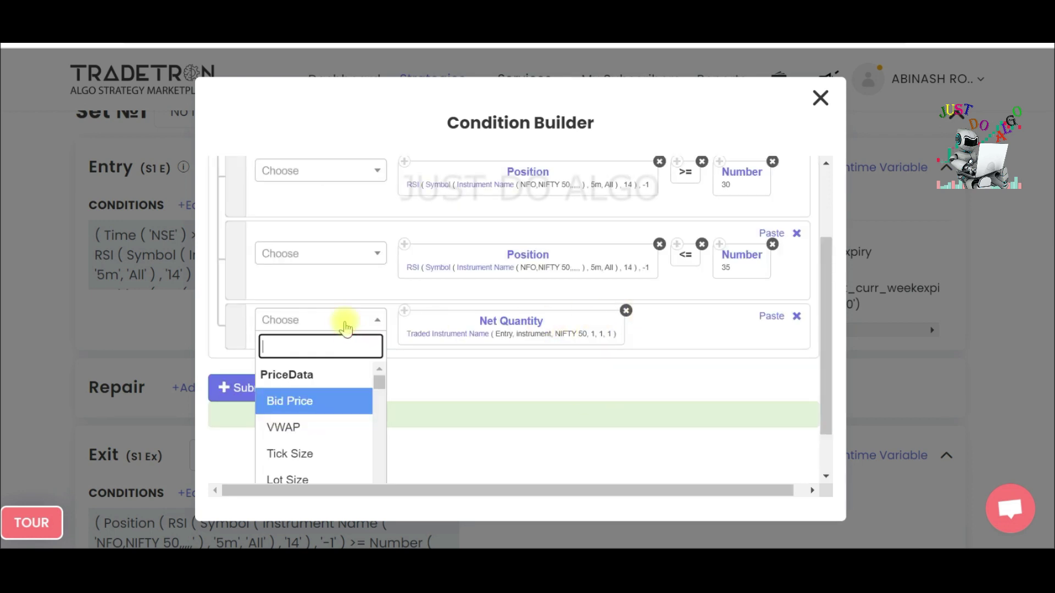
pyautogui.write('=')
pyautogui.click(290, 454)
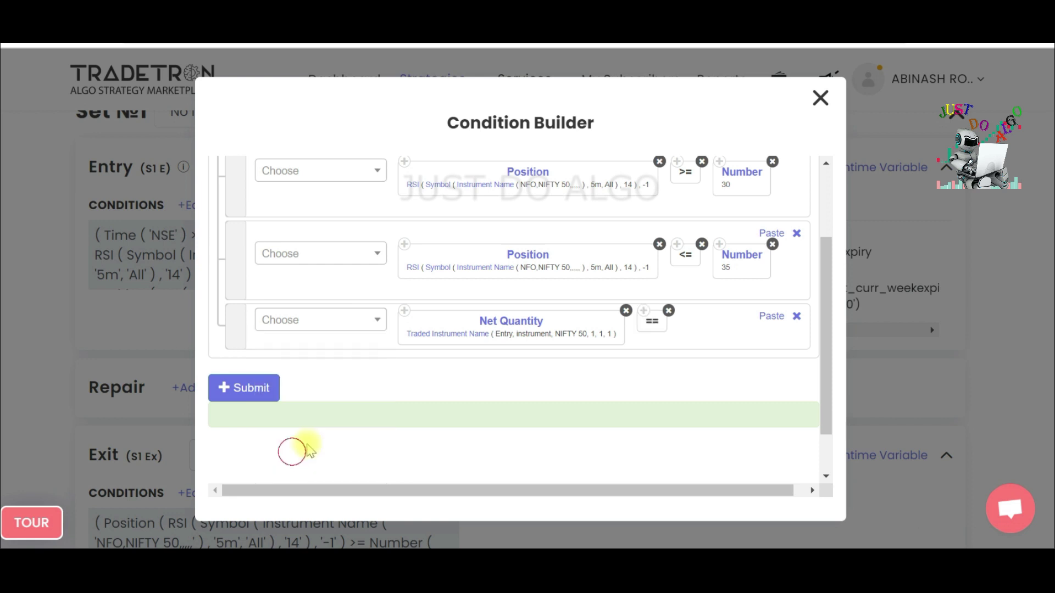
pyautogui.click(721, 248)
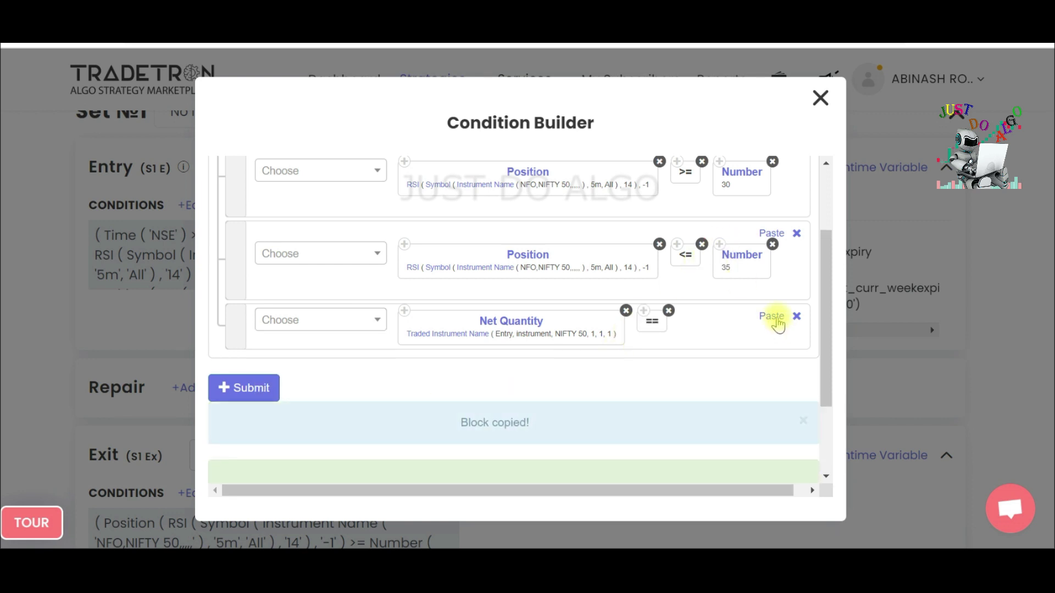
pyautogui.click(771, 316)
pyautogui.click(697, 342)
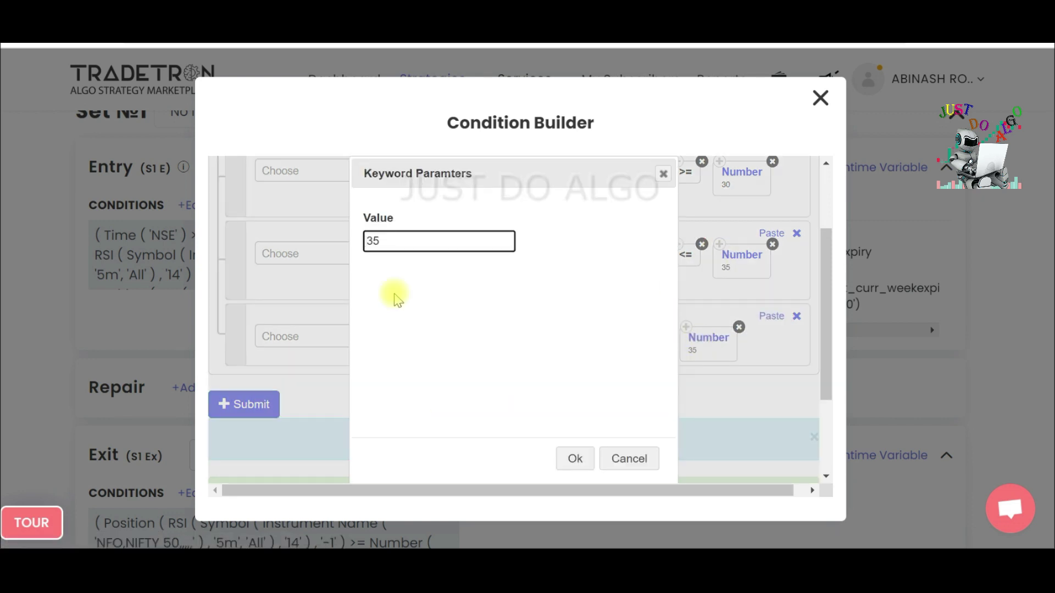
pyautogui.doubleClick(395, 246)
pyautogui.write('0')
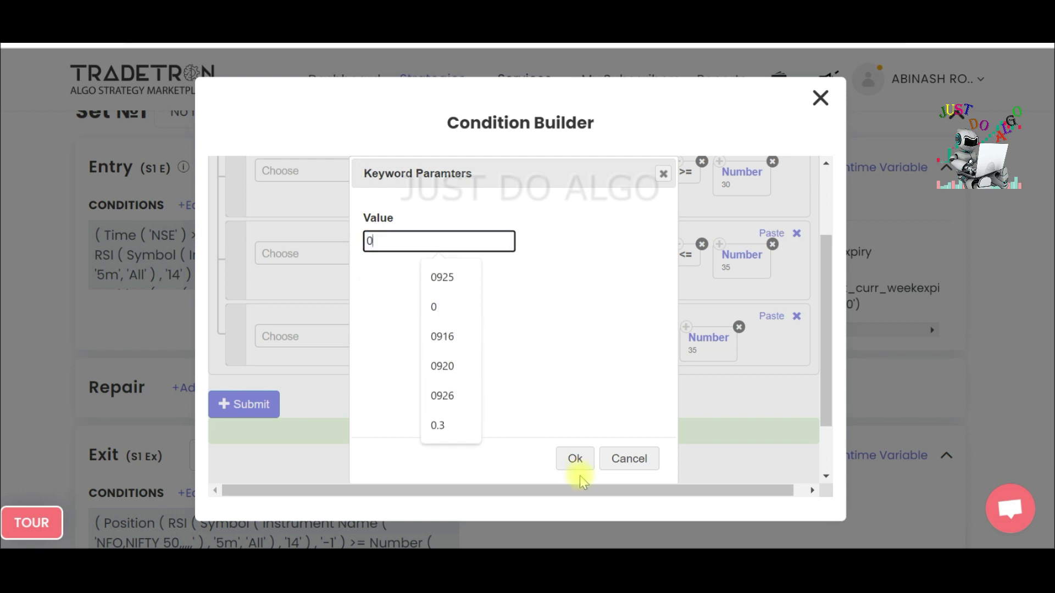
pyautogui.click(574, 460)
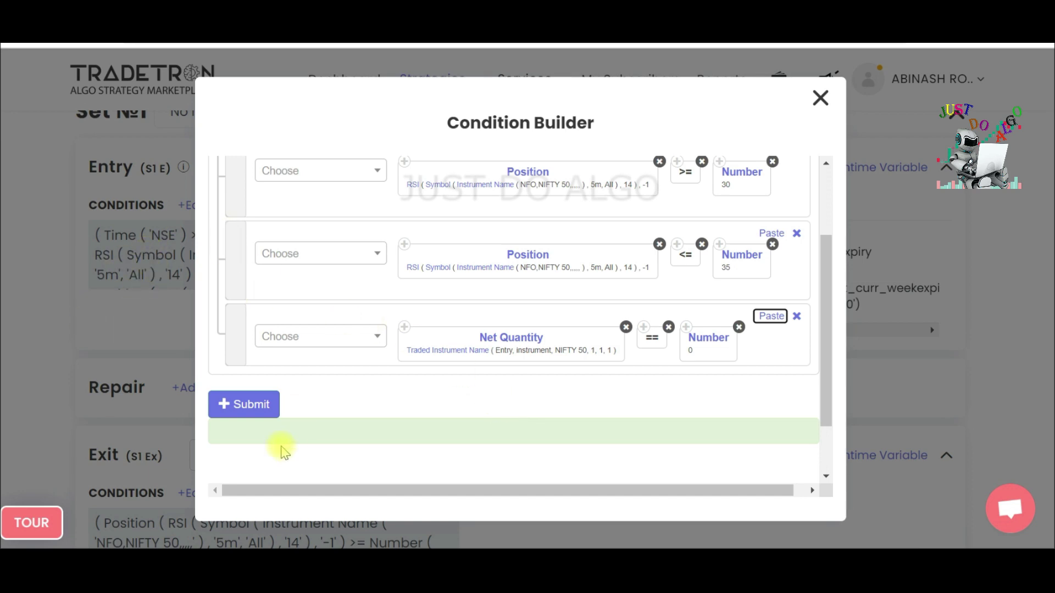
pyautogui.click(266, 404)
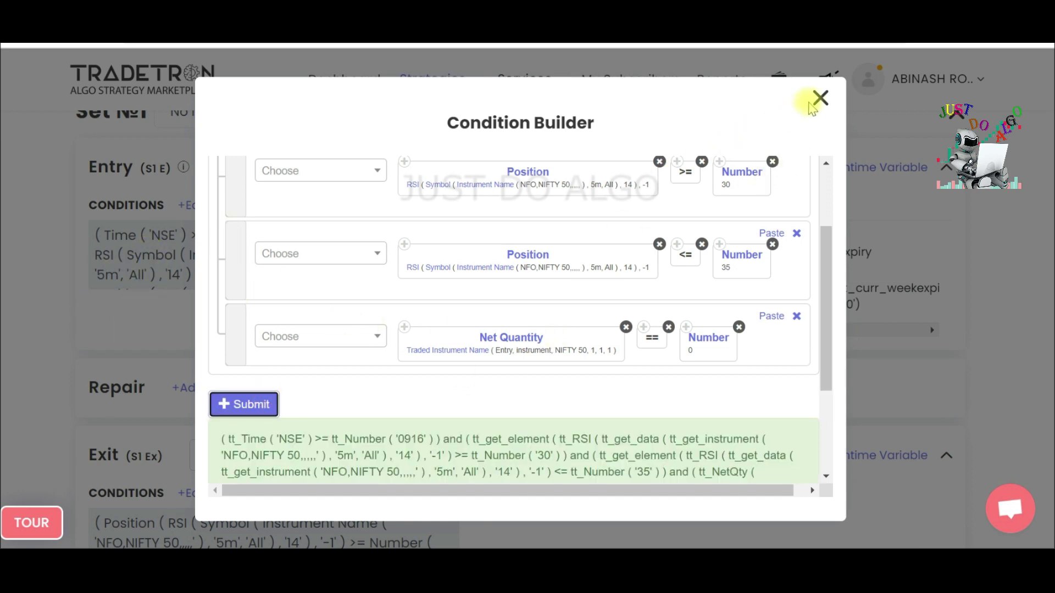
pyautogui.click(820, 98)
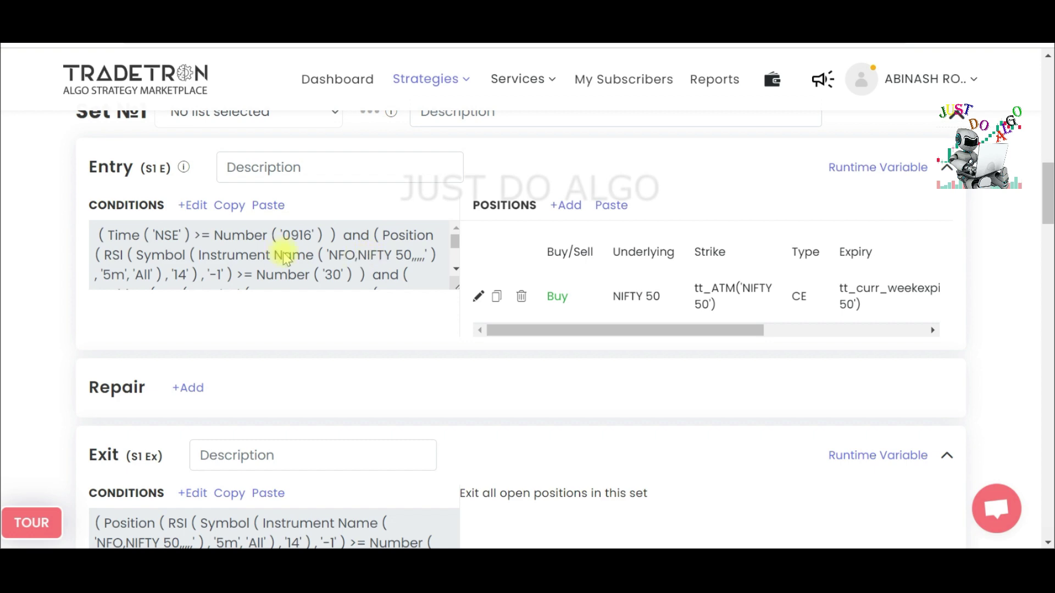
# Step: Reopen Set 1's entry conditions and add a new condition row duplicating the Net Quantity == 0 blocks
pyautogui.click(201, 206)
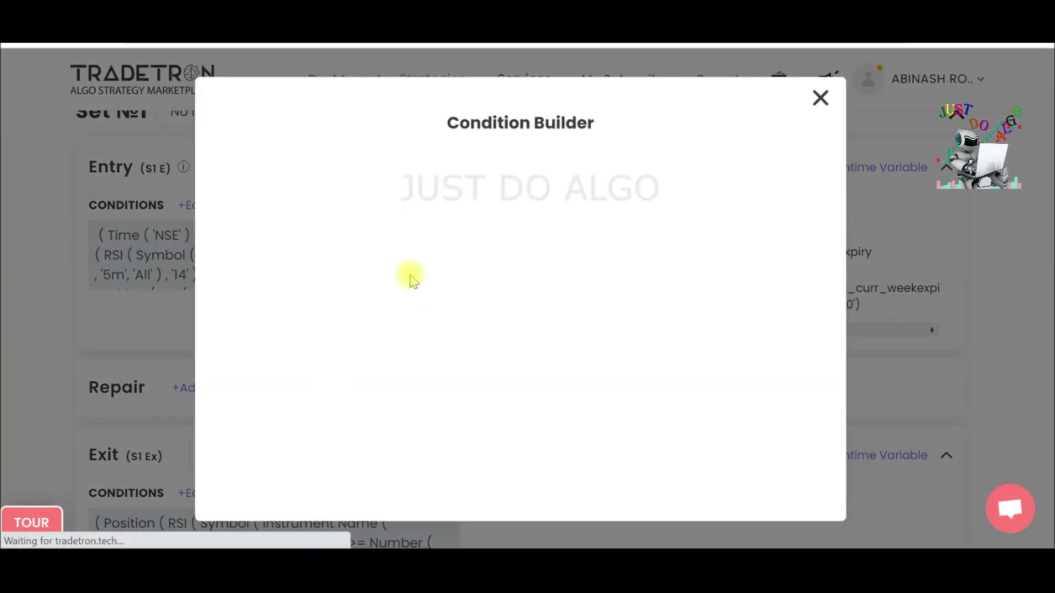
pyautogui.scroll(-4, 695, 278)
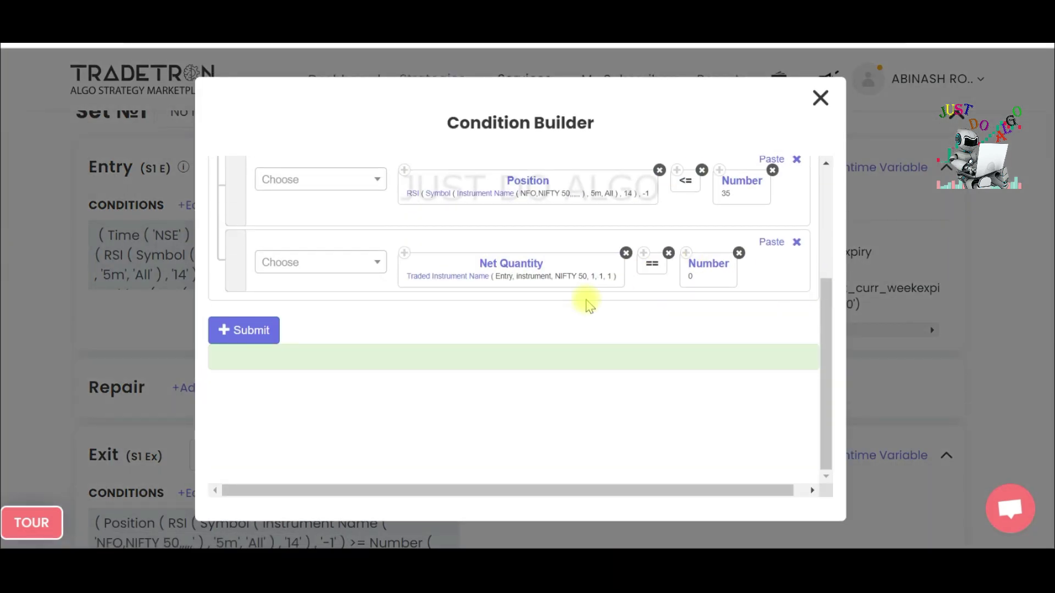
pyautogui.scroll(5, 691, 275)
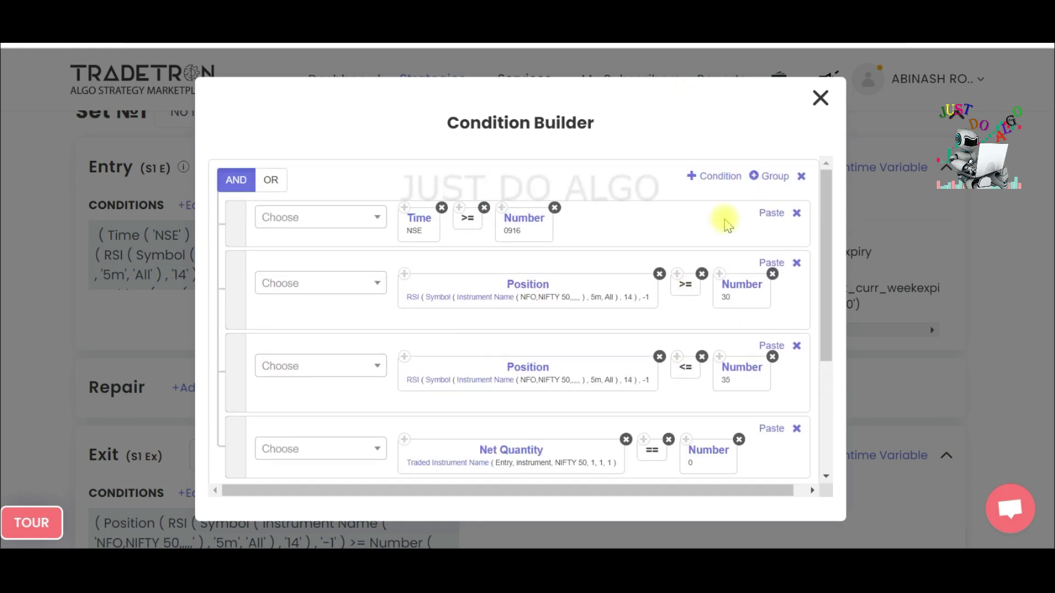
pyautogui.click(715, 176)
pyautogui.scroll(-4, 542, 278)
pyautogui.scroll(1, 537, 278)
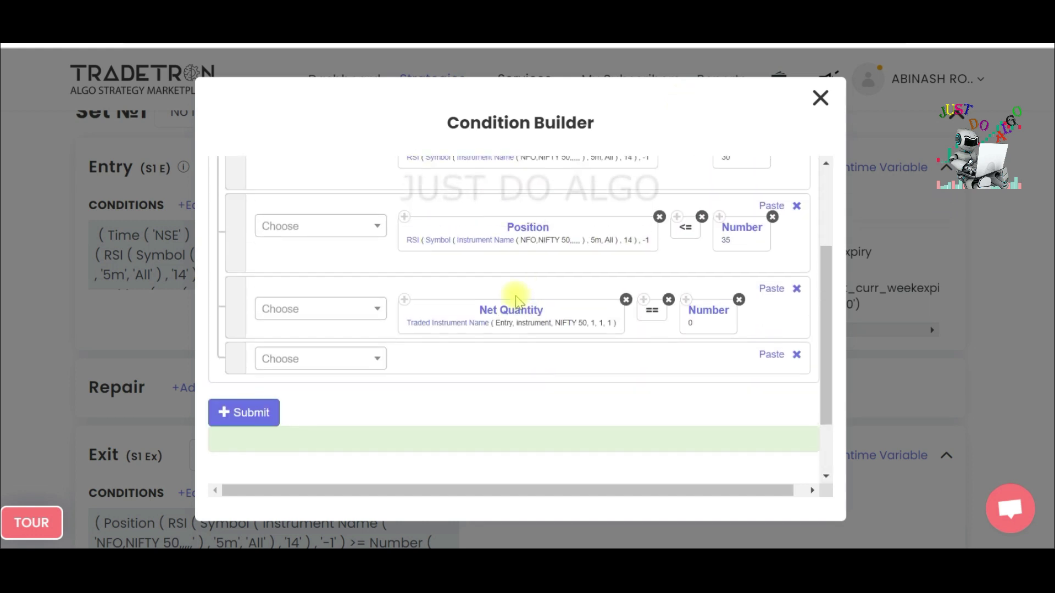
pyautogui.click(404, 301)
pyautogui.click(772, 355)
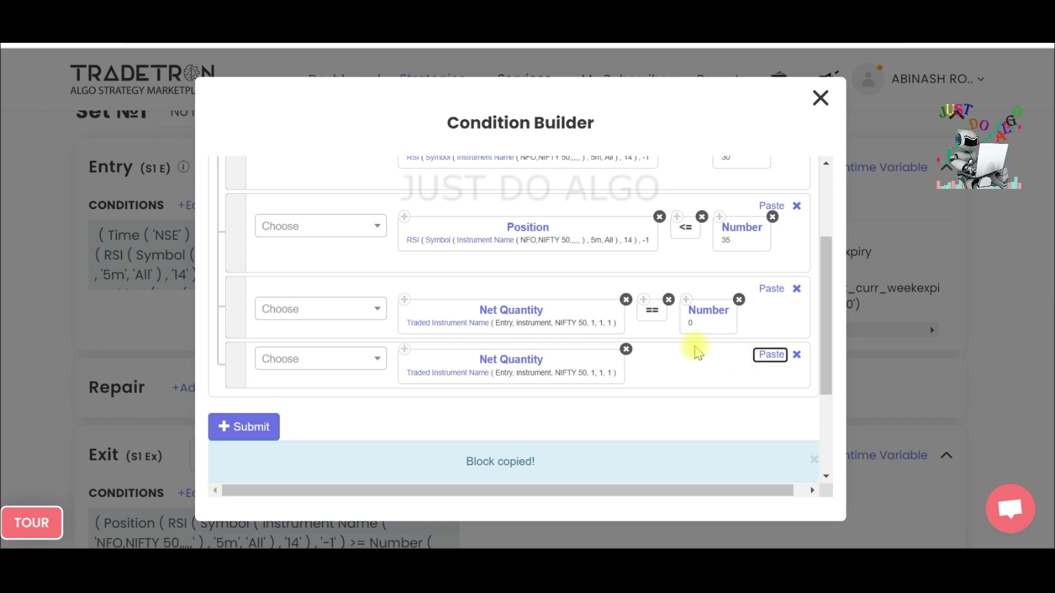
pyautogui.click(772, 355)
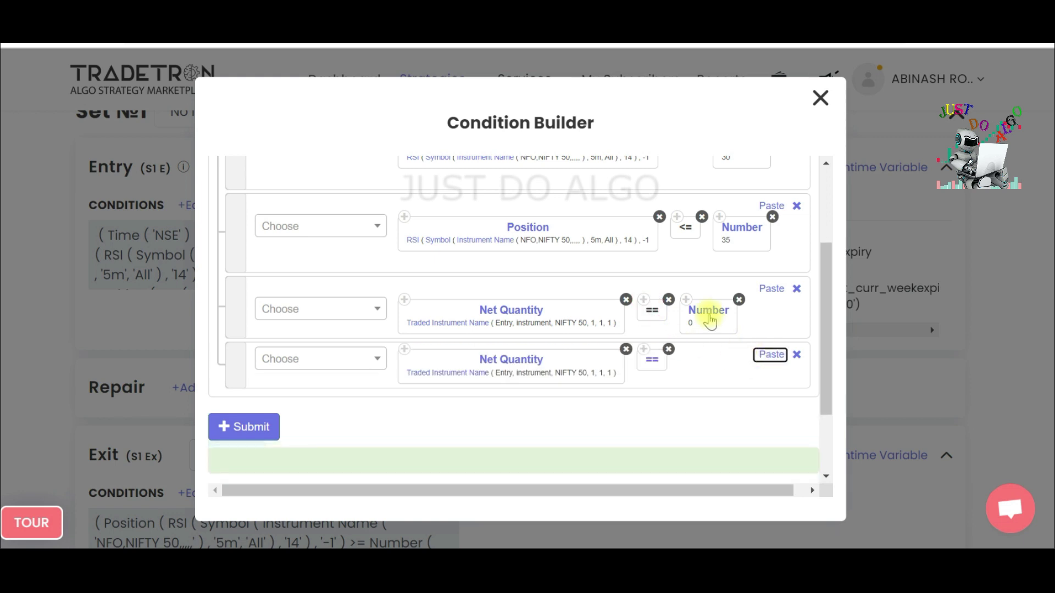
pyautogui.click(769, 354)
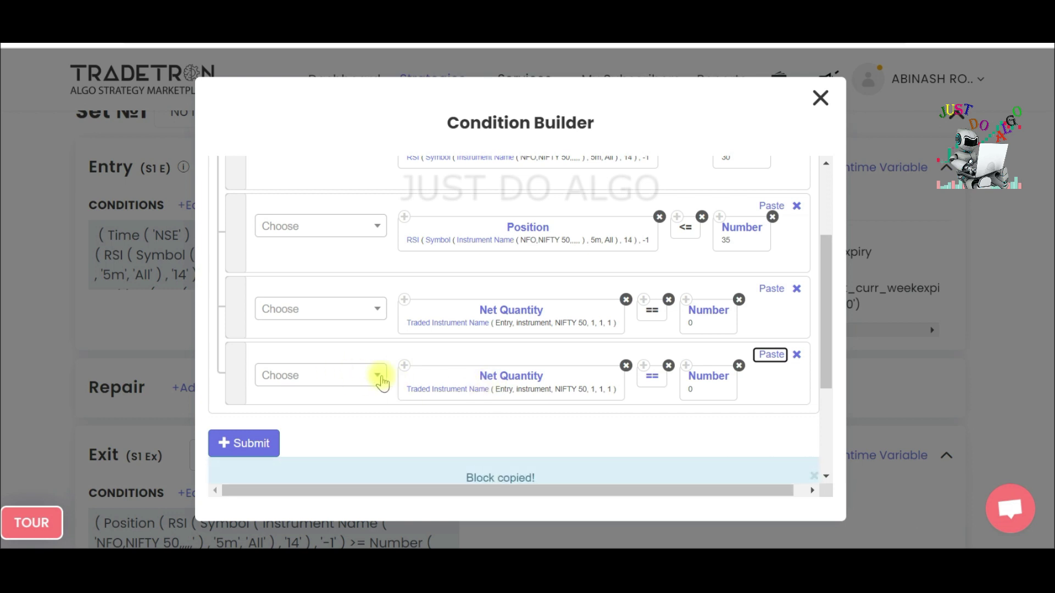
# Step: Set the duplicated Net Quantity condition's set number to 2, submit Set 1's entry conditions and close the Condition Builder
pyautogui.click(444, 389)
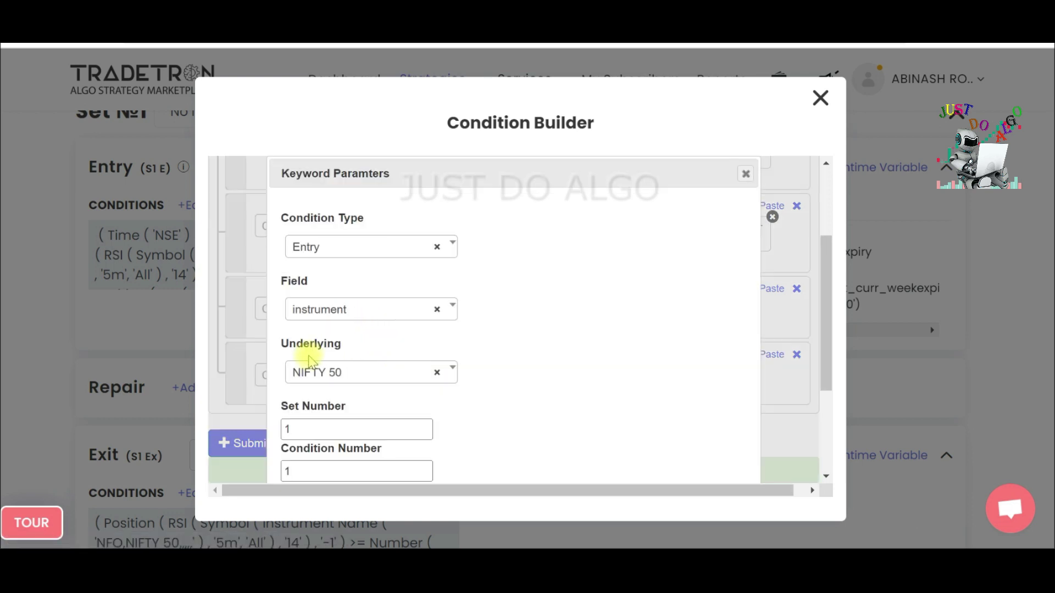
pyautogui.scroll(-3, 306, 347)
pyautogui.doubleClick(318, 262)
pyautogui.write('2')
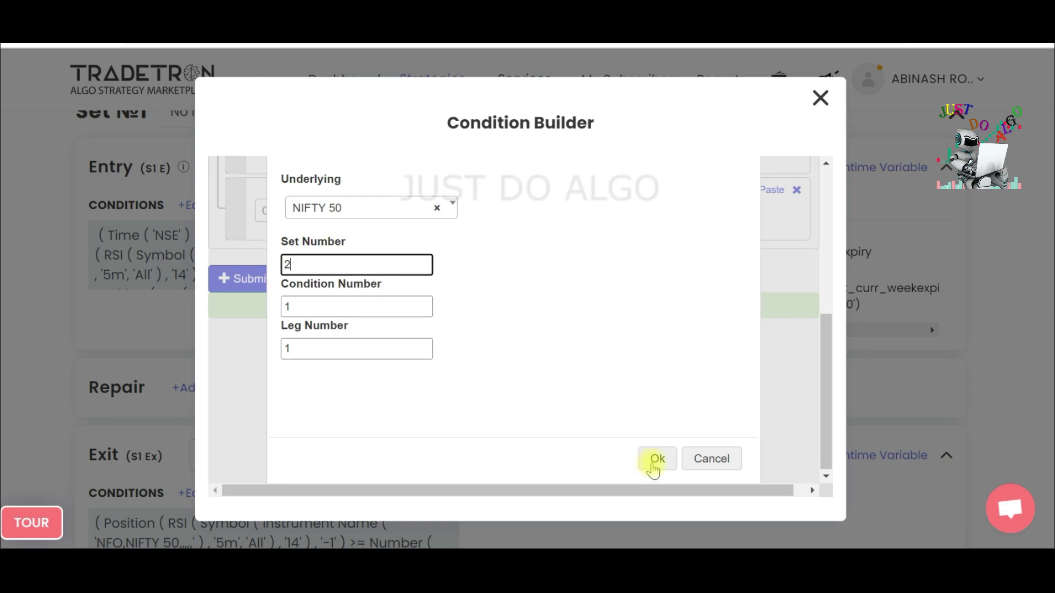
pyautogui.click(654, 462)
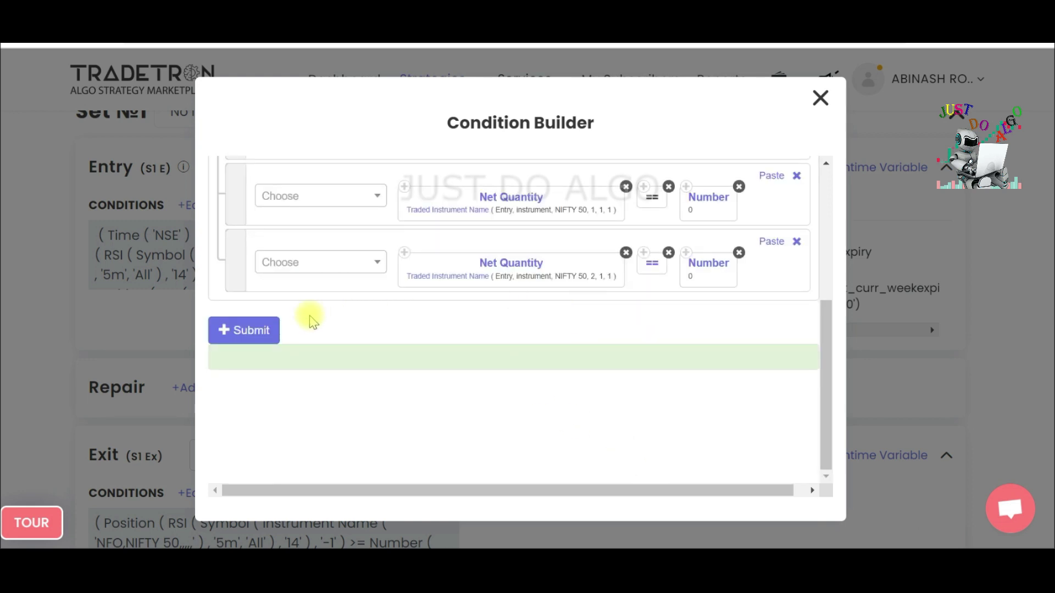
pyautogui.click(255, 329)
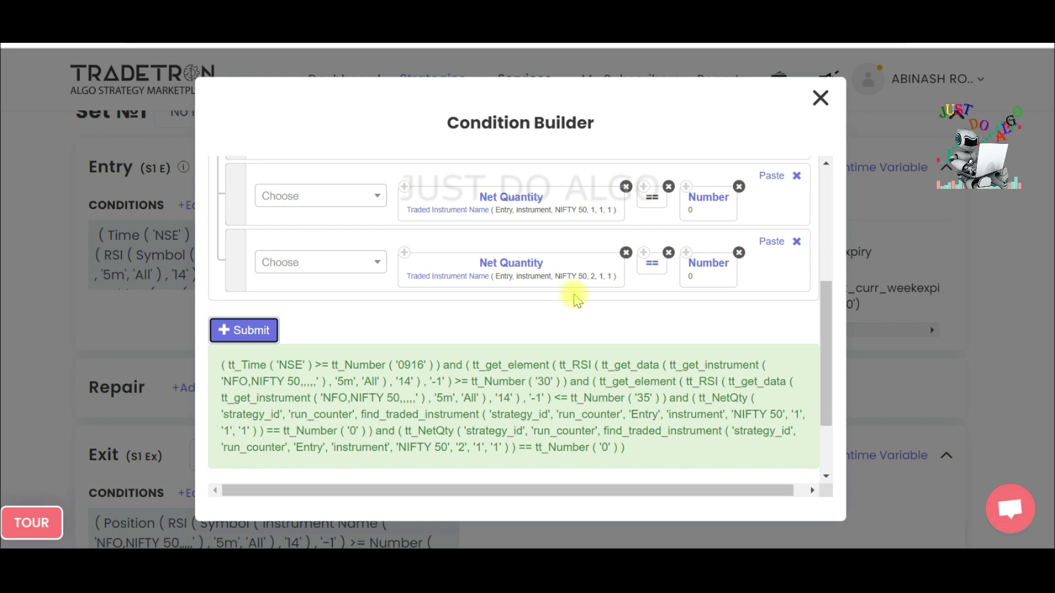
pyautogui.click(820, 98)
# Step: Review Set 1's entry conditions in the Condition Builder, resubmit them and close it
pyautogui.click(201, 205)
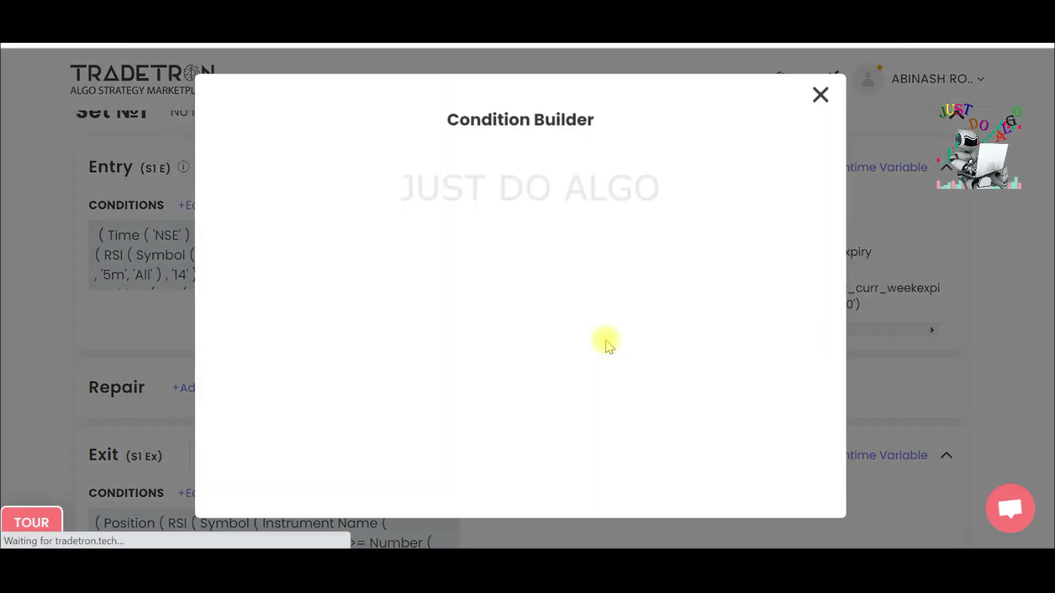
pyautogui.scroll(-3, 536, 313)
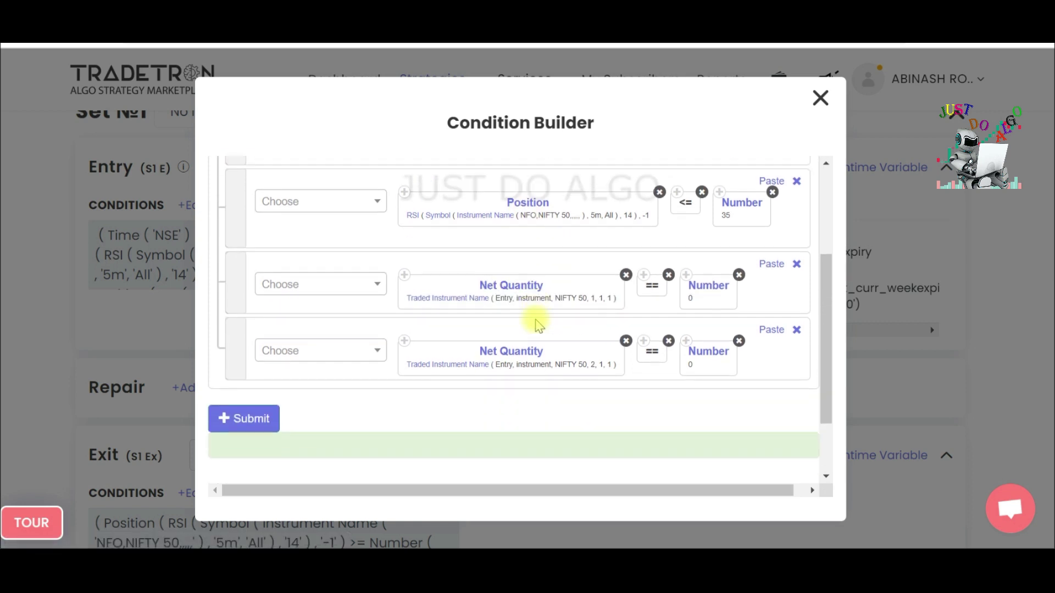
pyautogui.scroll(3, 538, 312)
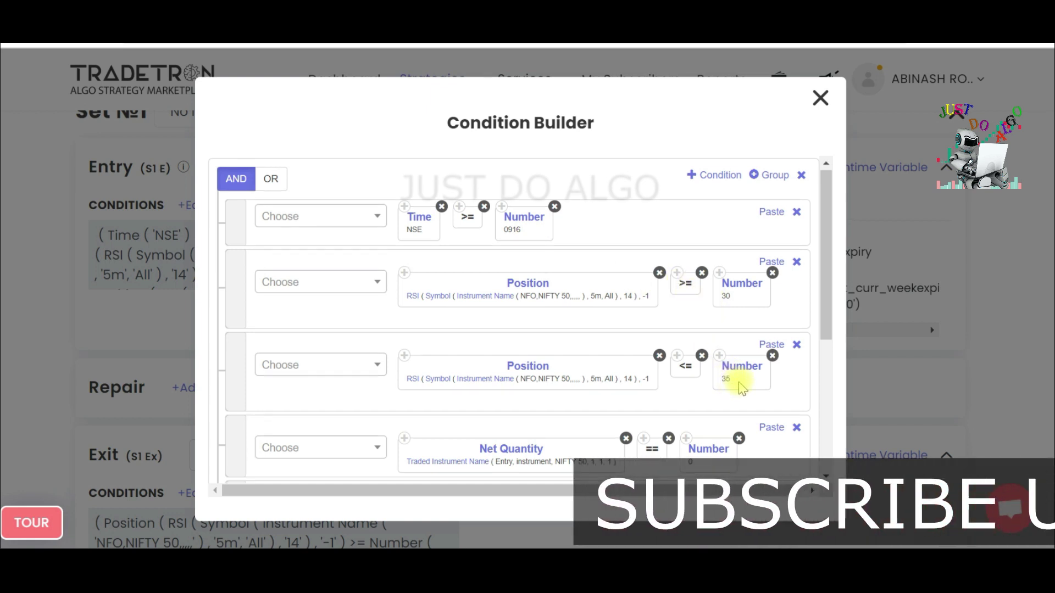
pyautogui.scroll(-5, 548, 278)
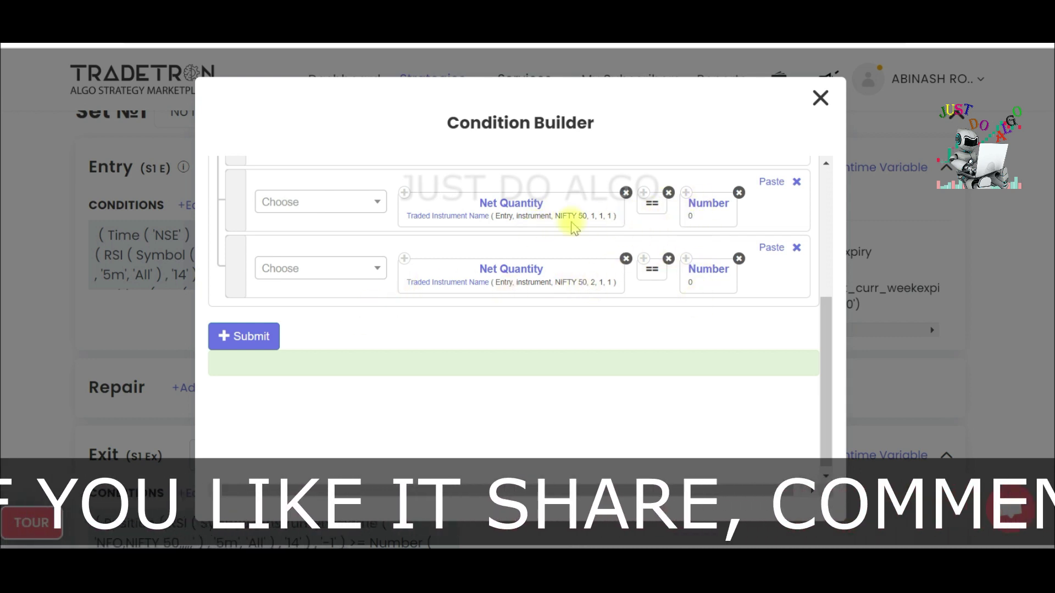
pyautogui.click(255, 339)
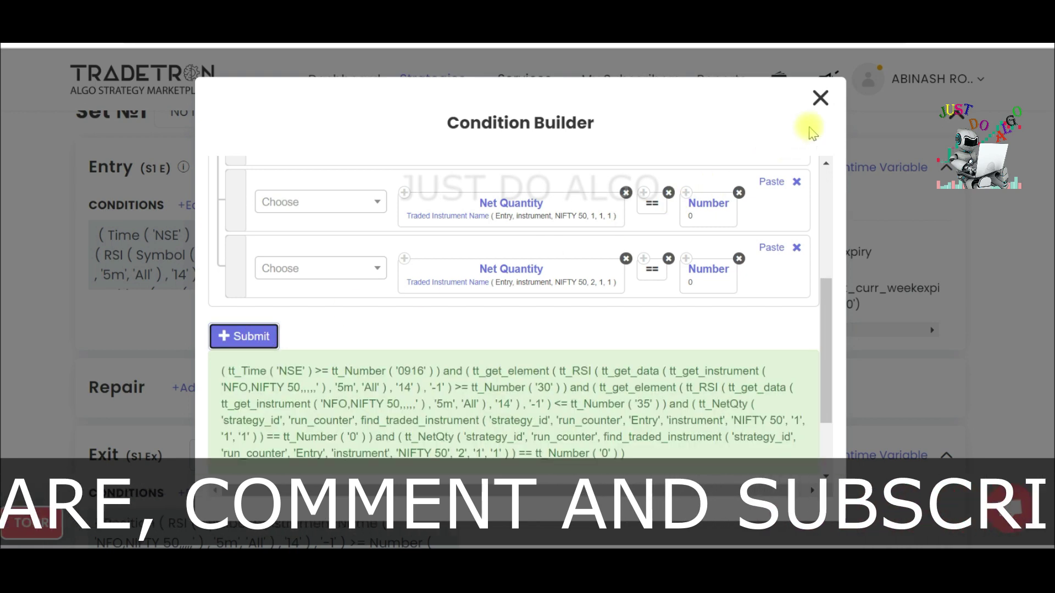
pyautogui.click(820, 97)
# Step: Open Set 2's entry conditions for editing and add two empty condition rows
pyautogui.scroll(-5, 335, 334)
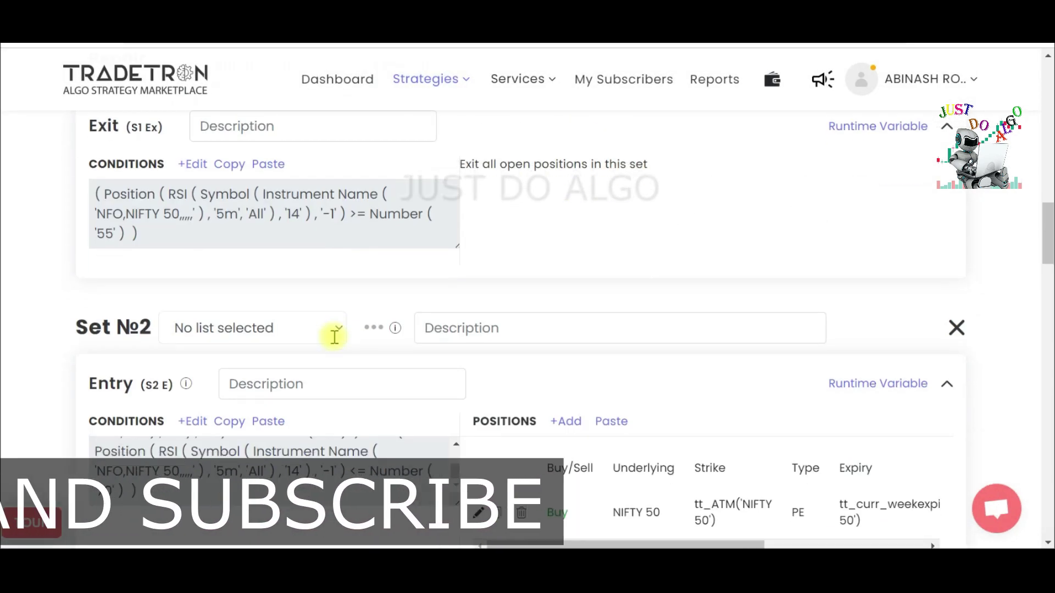
pyautogui.scroll(-4, 334, 336)
pyautogui.click(197, 174)
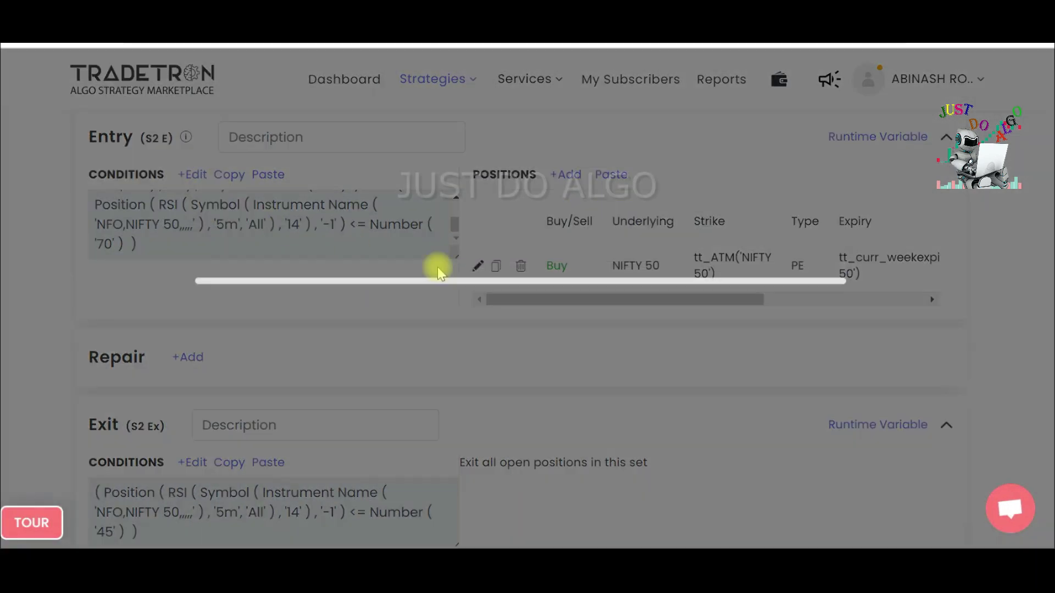
pyautogui.click(710, 176)
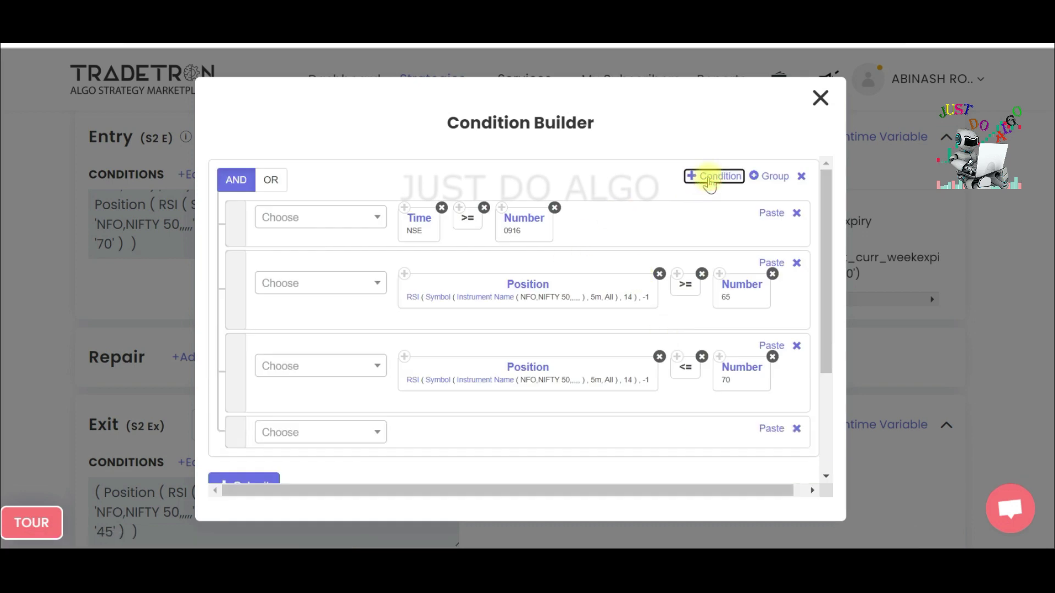
pyautogui.click(711, 176)
# Step: Add a Net Quantity keyword with Traded Instrument Name to Set 2's first empty row and open the traded instrument's parameters
pyautogui.scroll(-3, 322, 427)
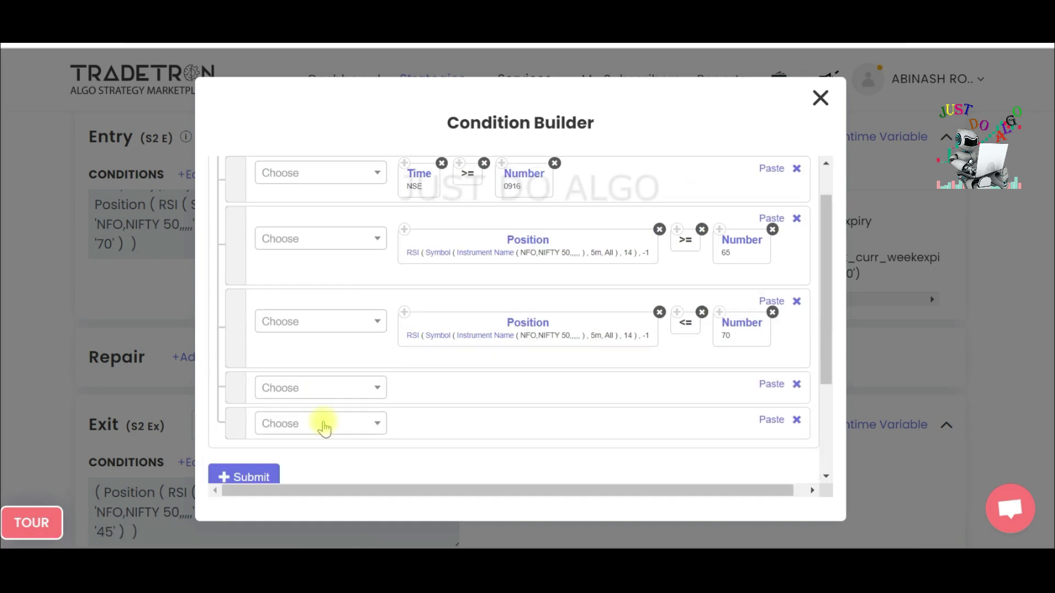
pyautogui.click(309, 364)
pyautogui.write('NET')
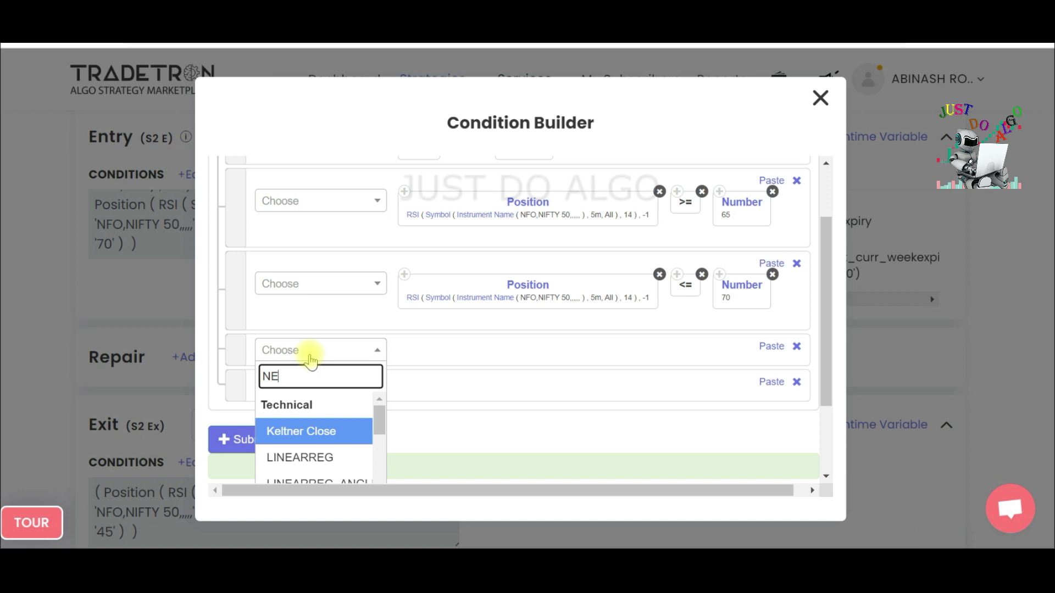
pyautogui.click(295, 429)
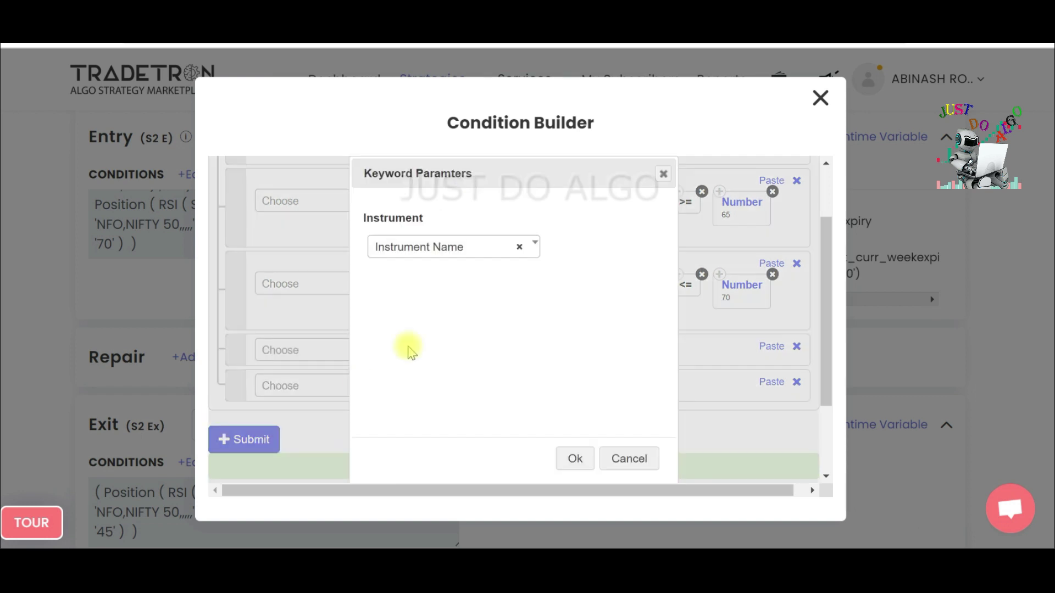
pyautogui.click(446, 258)
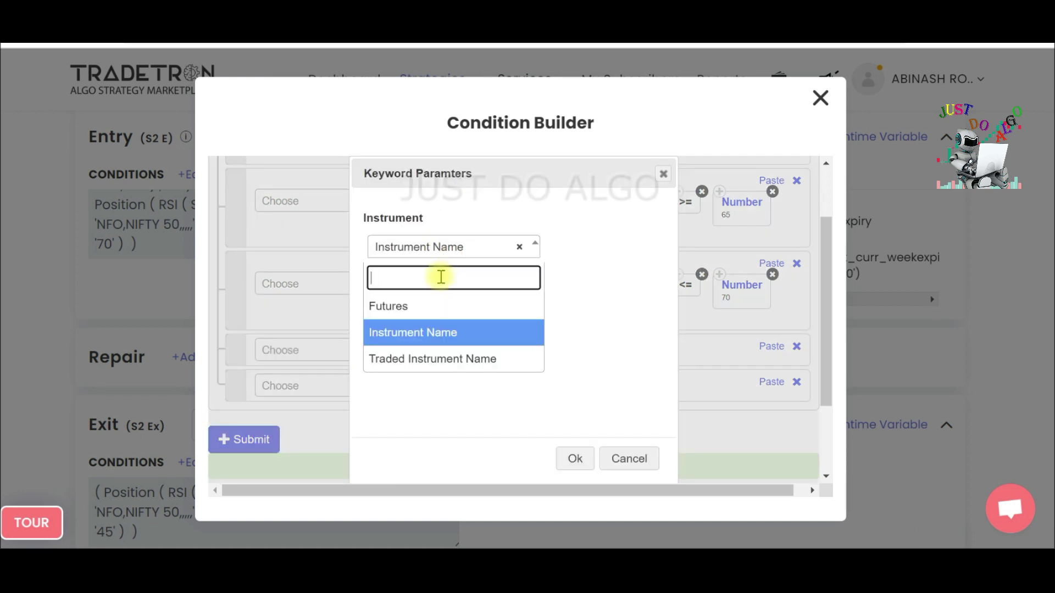
pyautogui.click(422, 358)
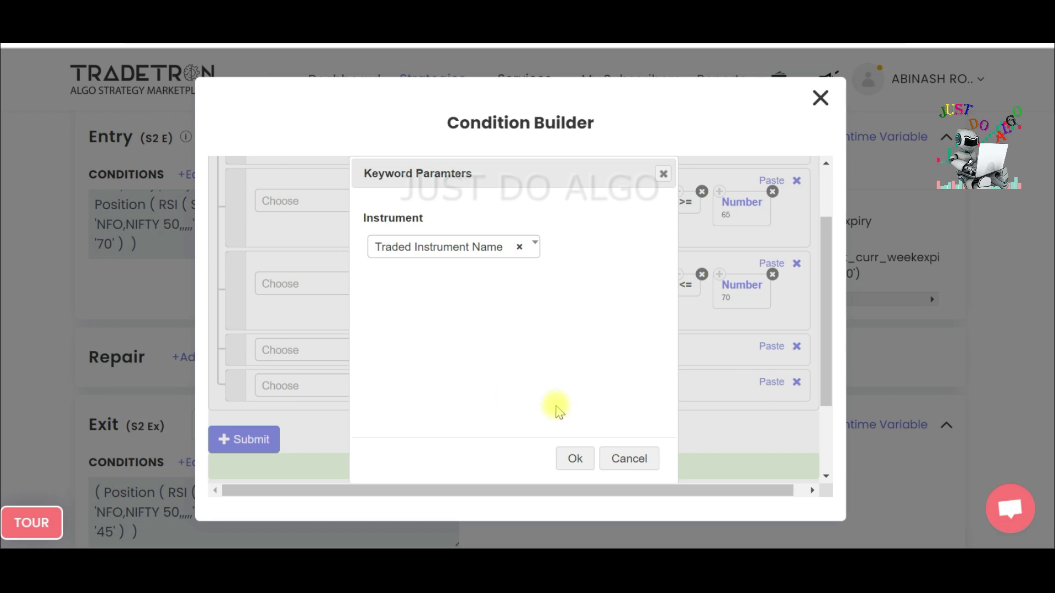
pyautogui.click(573, 456)
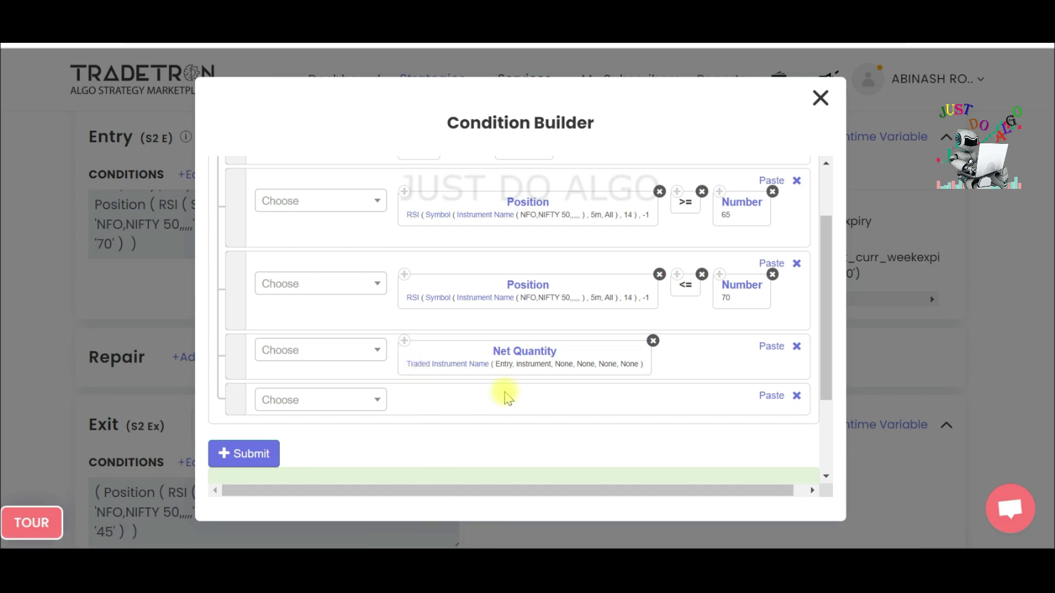
pyautogui.click(463, 364)
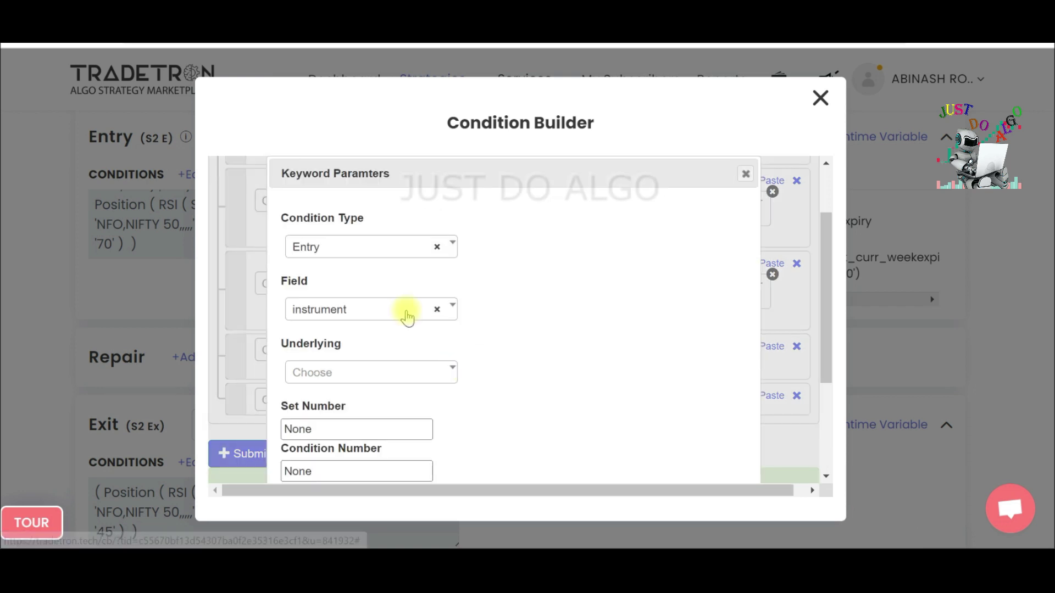
pyautogui.click(333, 377)
pyautogui.scroll(-2, 358, 345)
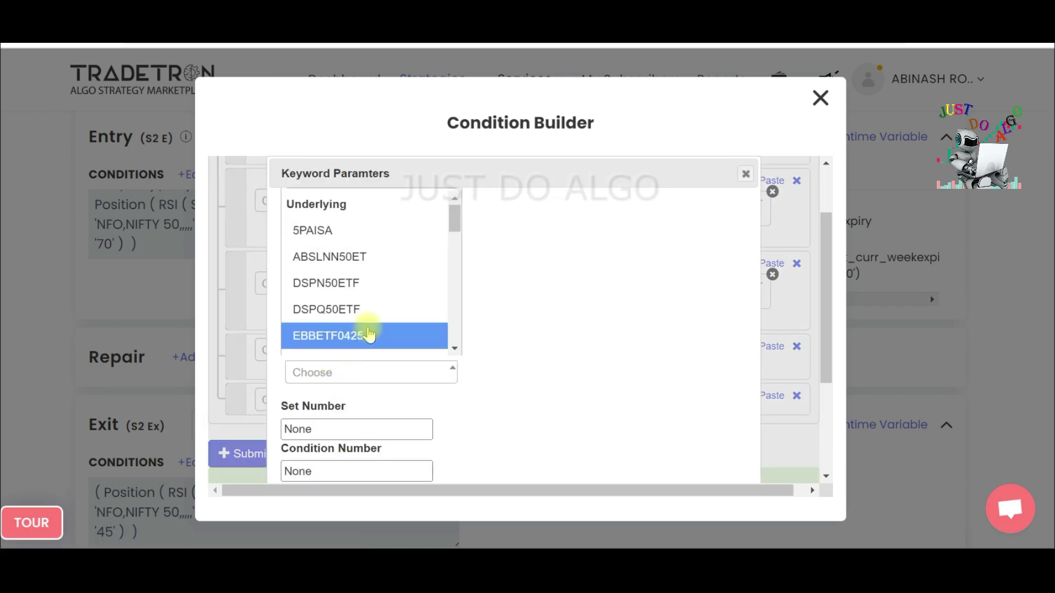
pyautogui.scroll(-1, 359, 388)
pyautogui.scroll(1, 358, 388)
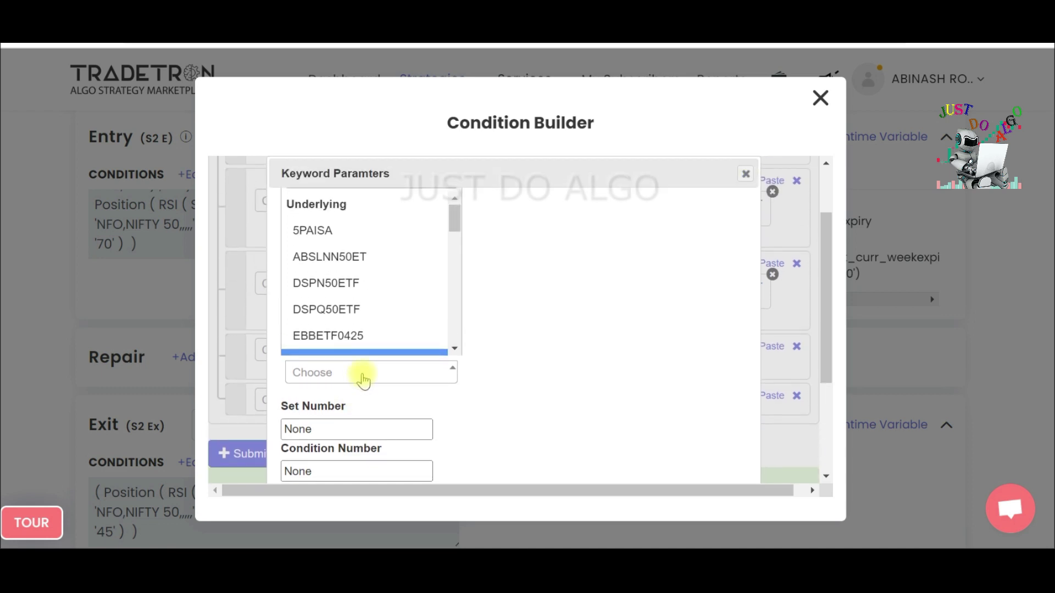
pyautogui.click(352, 376)
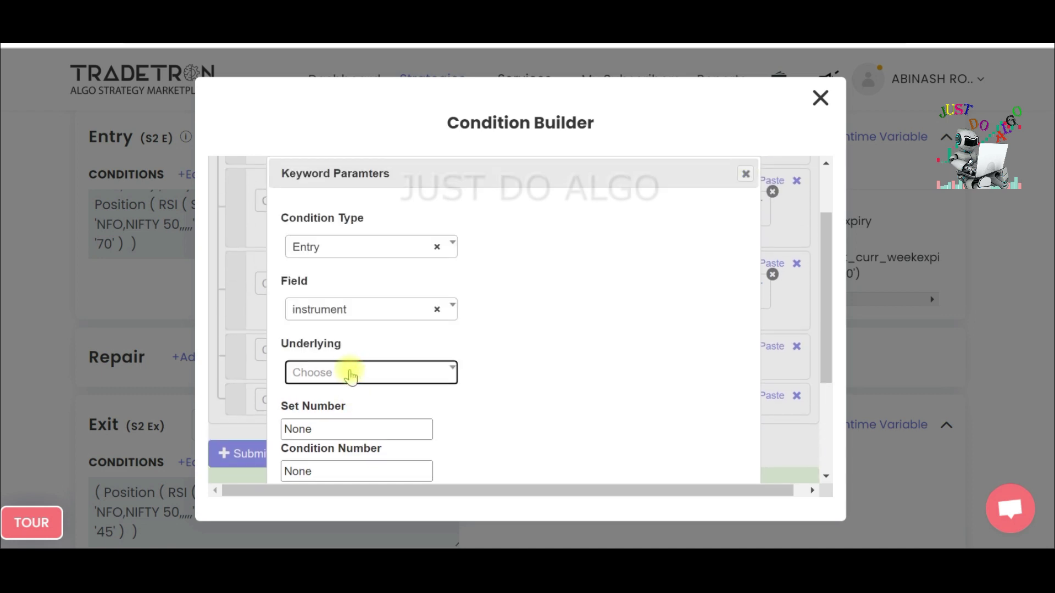
pyautogui.click(347, 374)
pyautogui.click(322, 369)
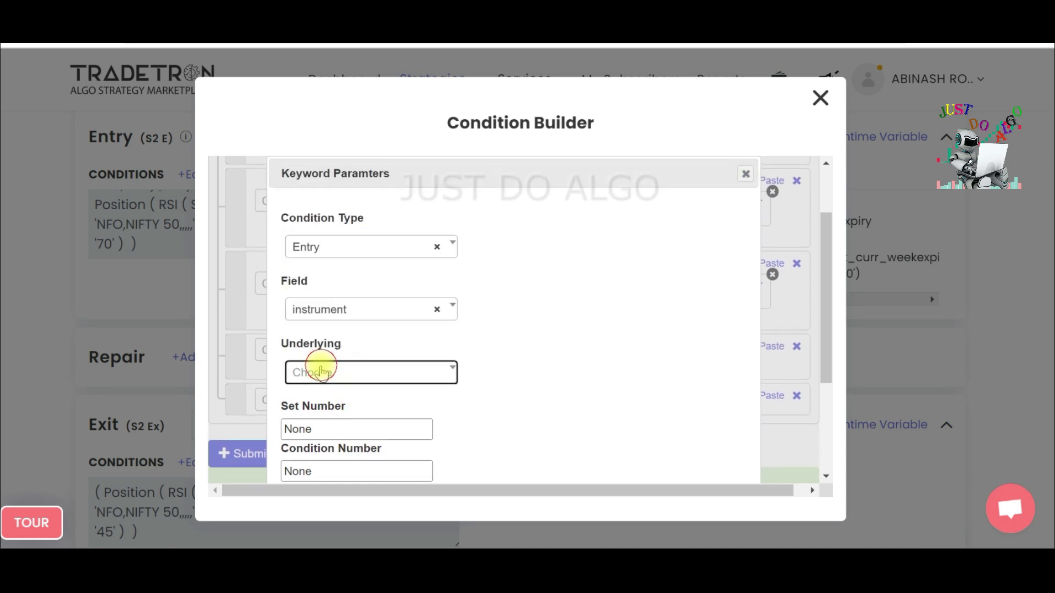
pyautogui.click(321, 369)
pyautogui.scroll(3, 528, 313)
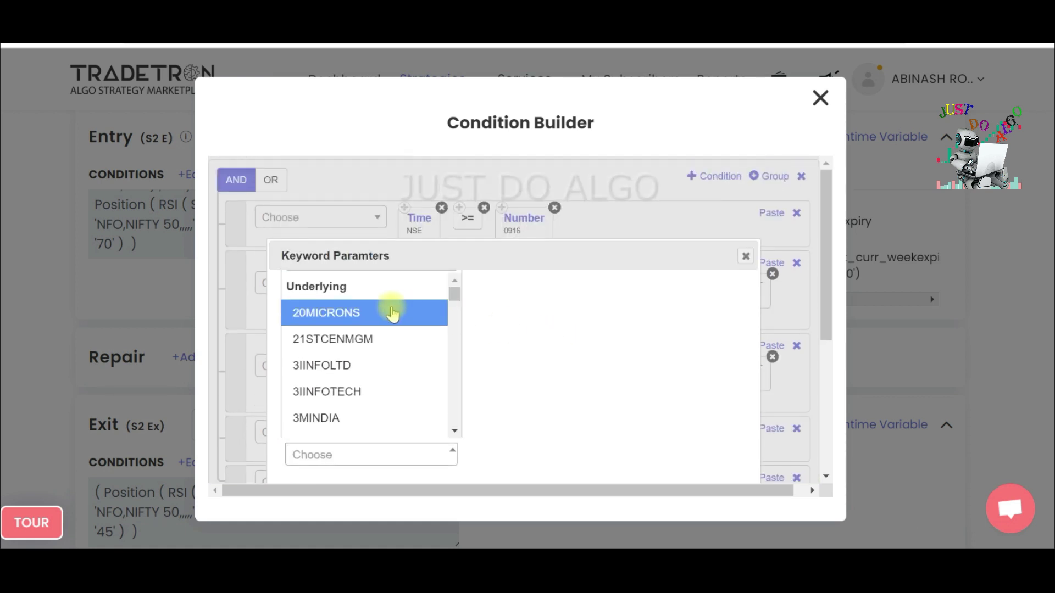
pyautogui.click(456, 295)
pyautogui.click(525, 365)
pyautogui.scroll(-3, 517, 365)
pyautogui.scroll(3, 438, 349)
pyautogui.scroll(-3, 441, 352)
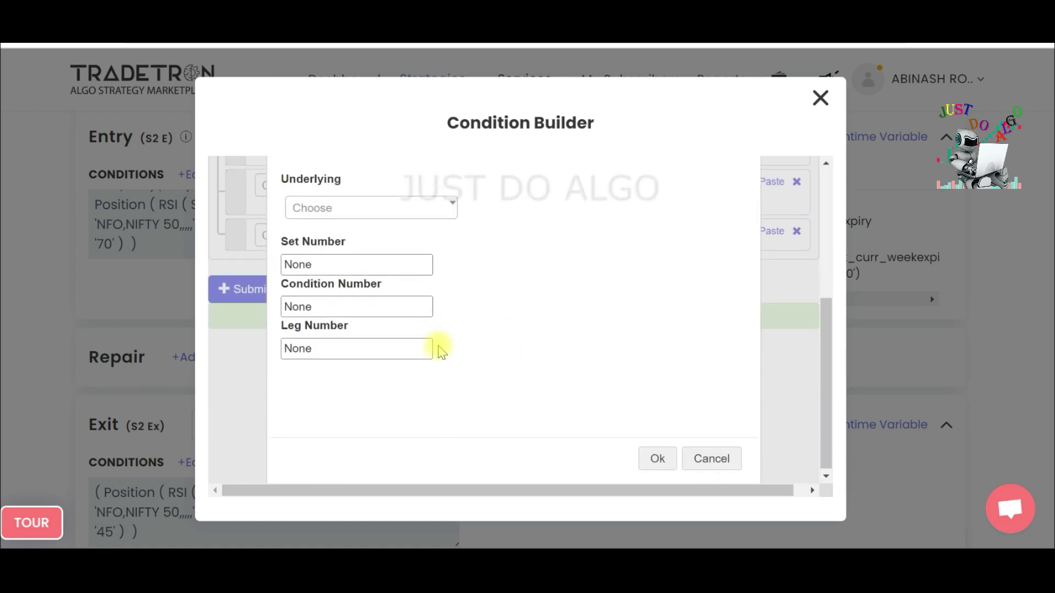
# Step: Configure the traded instrument with underlying NIFTY 50, set number 2, condition number 1 and leg number 1
pyautogui.click(354, 214)
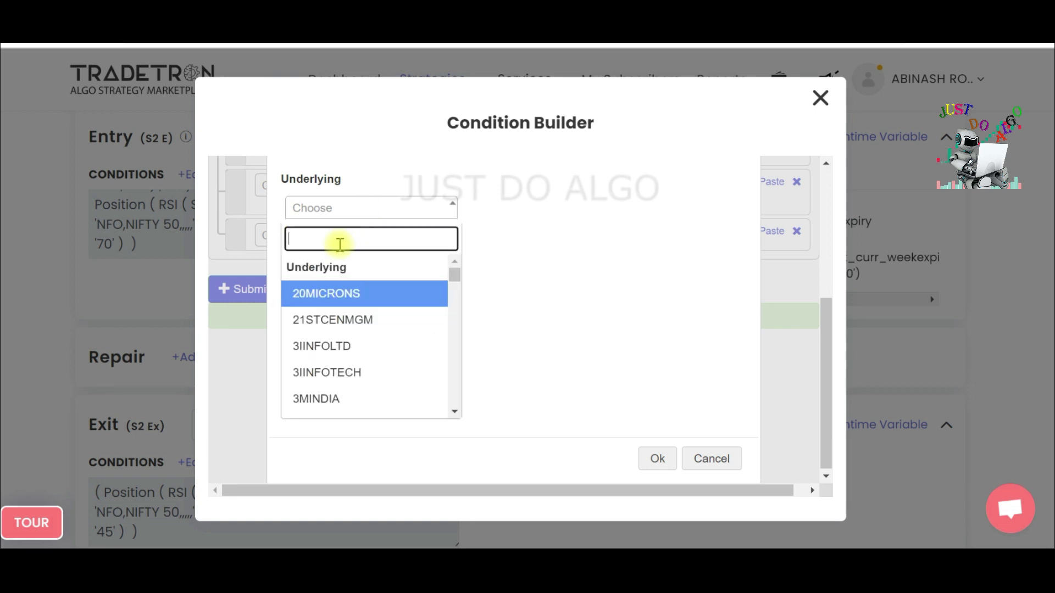
pyautogui.write('5')
pyautogui.click(309, 293)
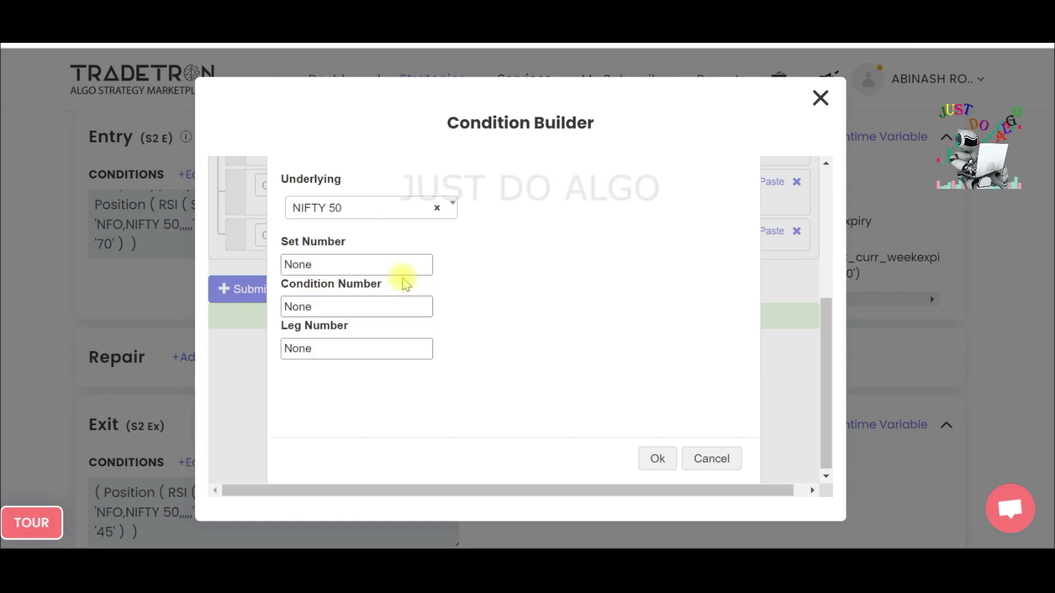
pyautogui.doubleClick(344, 265)
pyautogui.press('Tab')
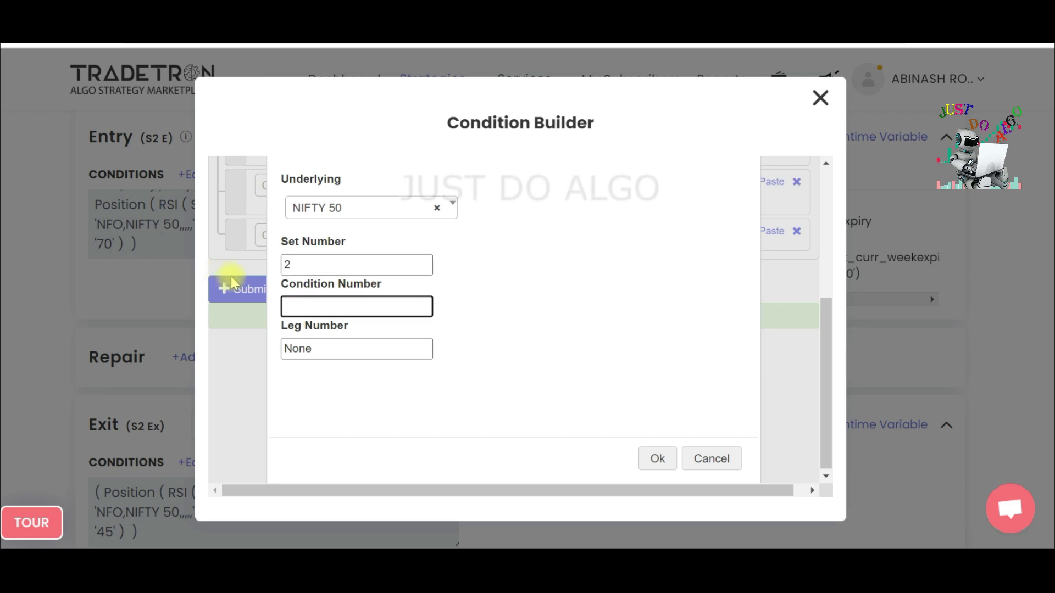
pyautogui.press('Tab')
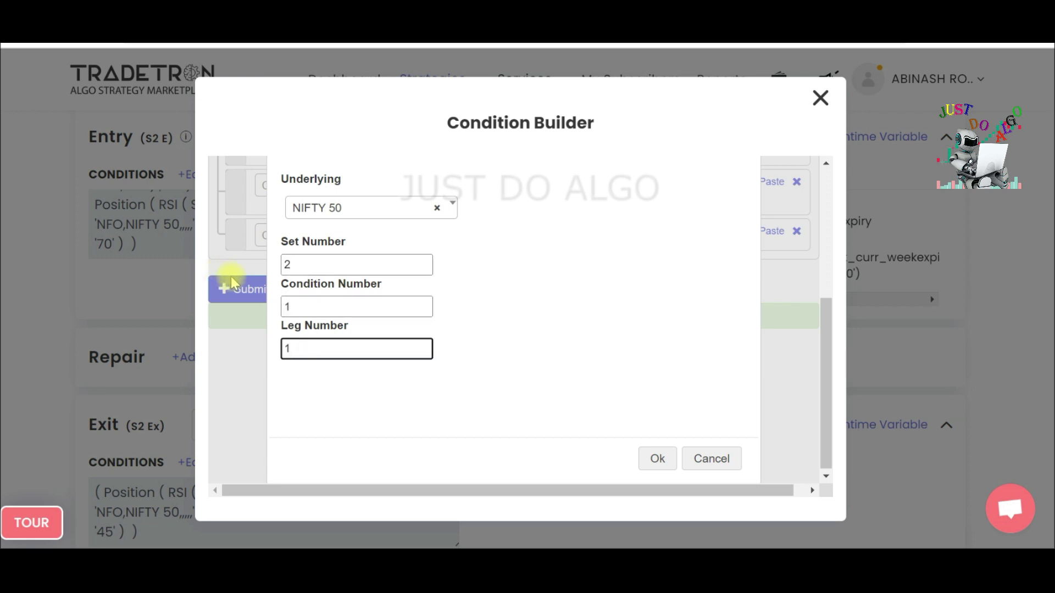
pyautogui.click(651, 457)
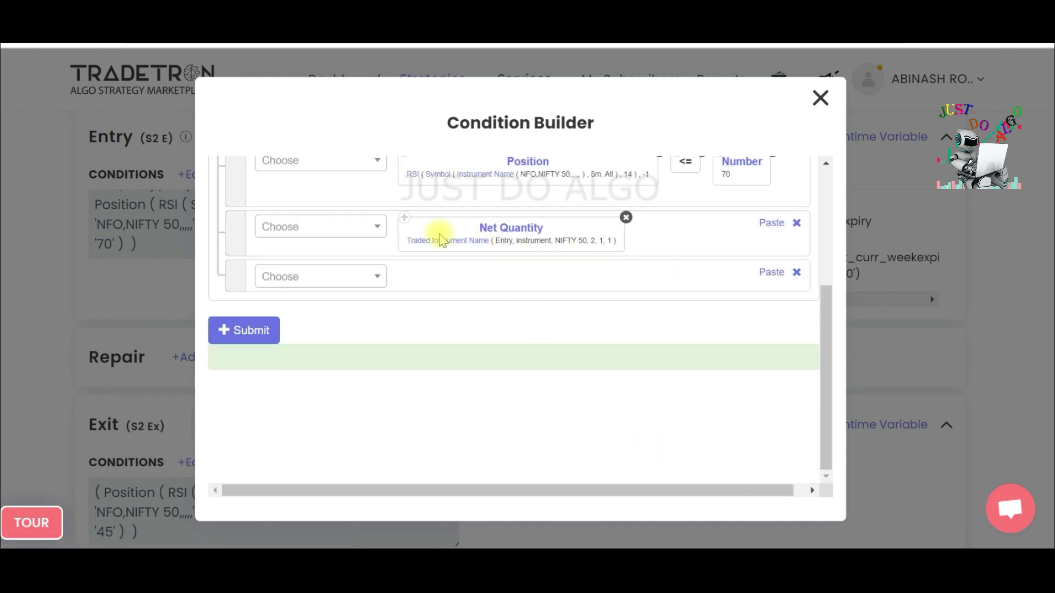
# Step: Add the == operator after Net Quantity and paste a copy of the Number 70 block from the RSI condition into that row
pyautogui.click(350, 235)
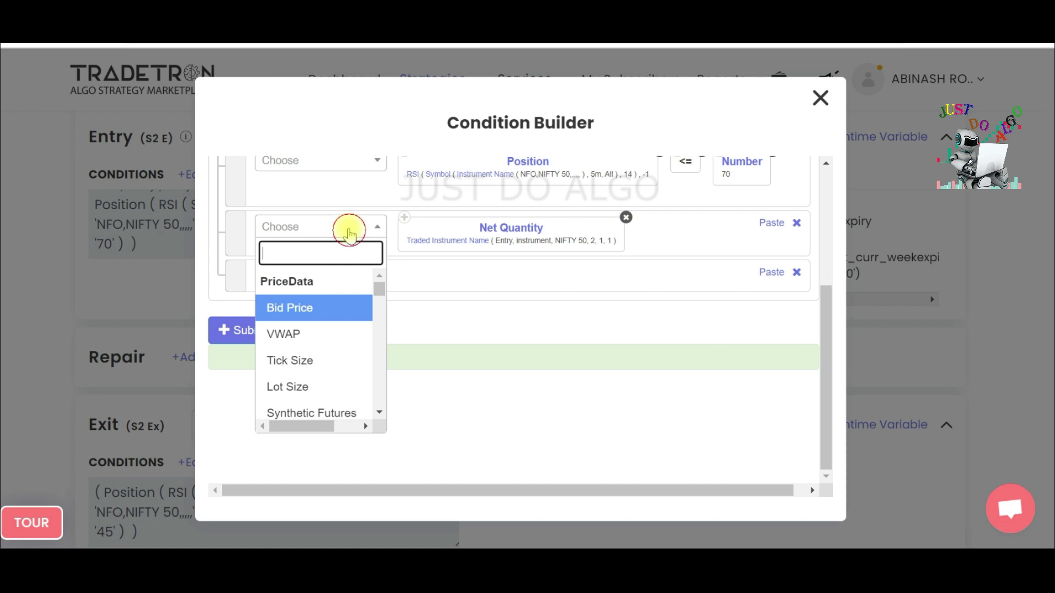
pyautogui.write('=')
pyautogui.click(308, 358)
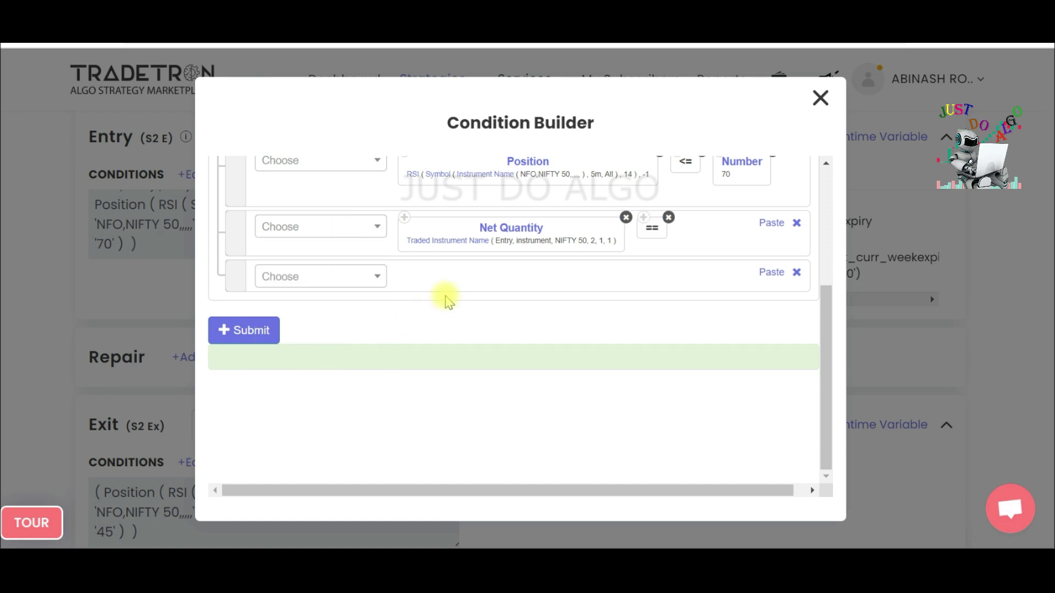
pyautogui.click(625, 216)
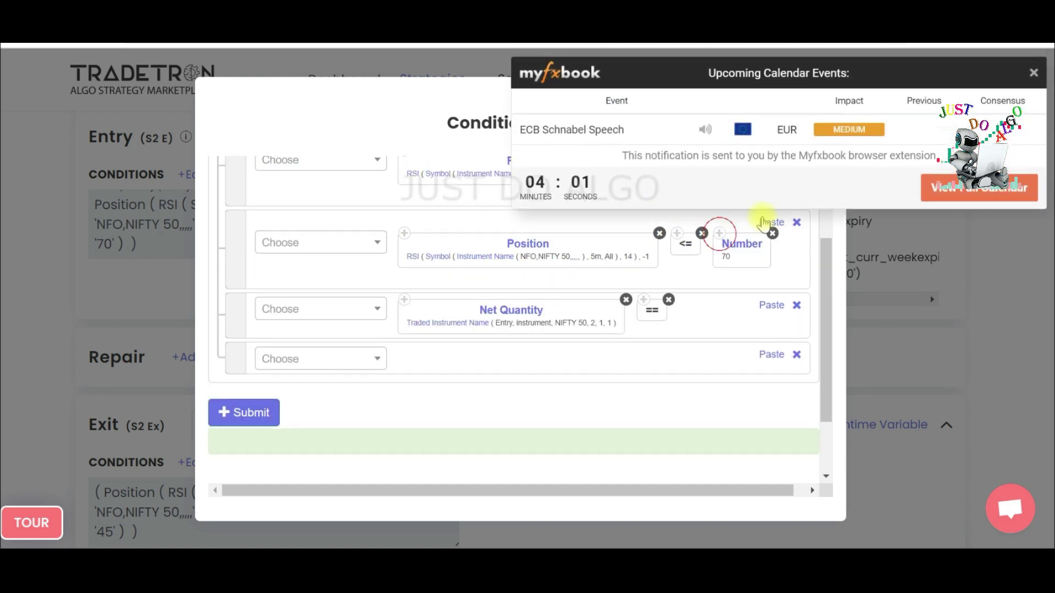
pyautogui.click(1034, 73)
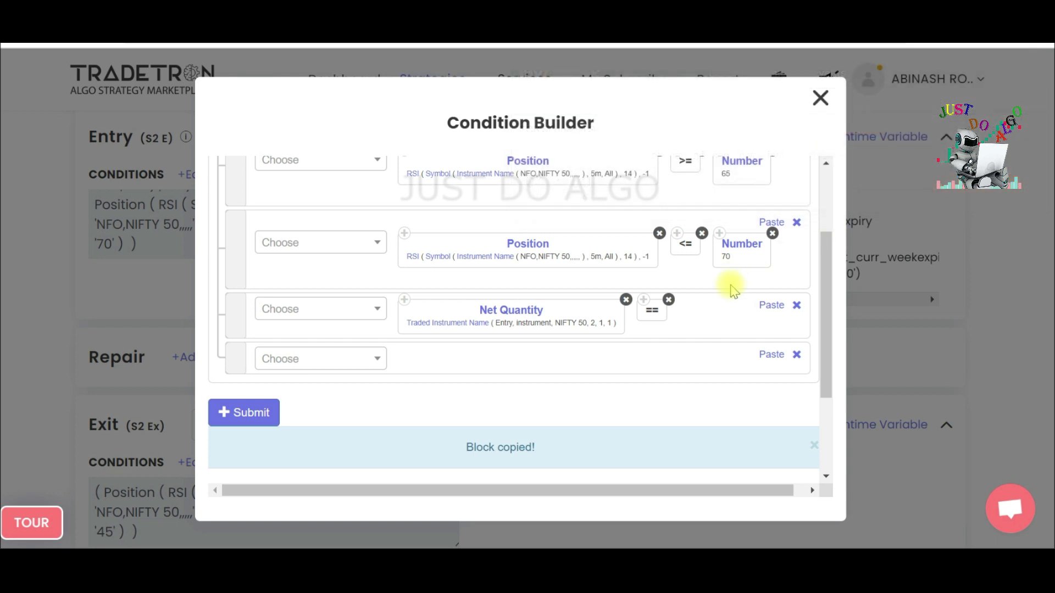
pyautogui.click(770, 305)
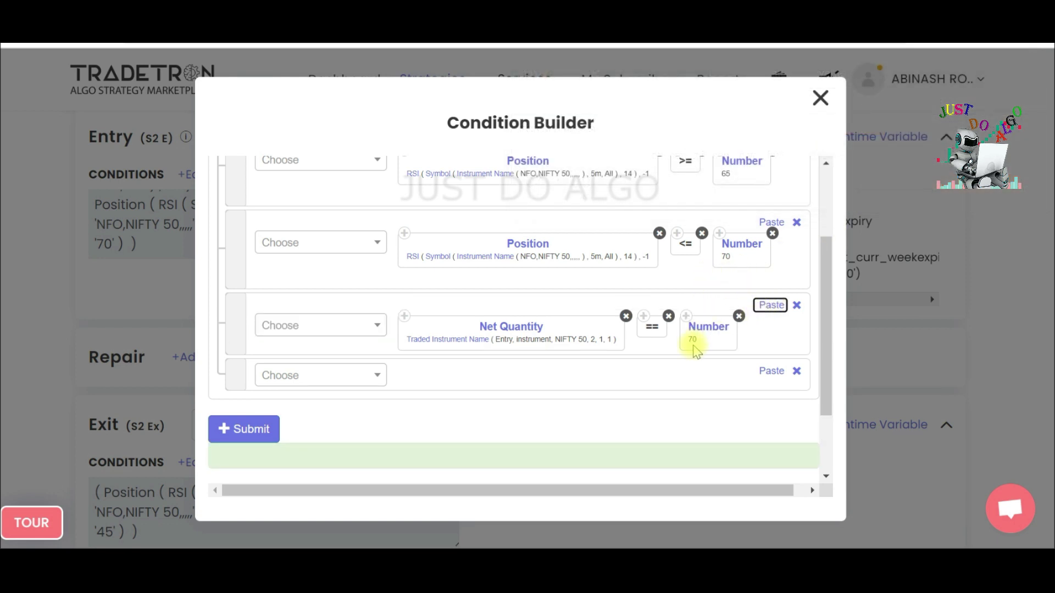
# Step: Set the value of the Number block in the Net Quantity condition to 0
pyautogui.click(707, 331)
pyautogui.doubleClick(433, 242)
pyautogui.write('0926')
pyautogui.press('BackSpace')
pyautogui.press('BackSpace')
pyautogui.press('BackSpace')
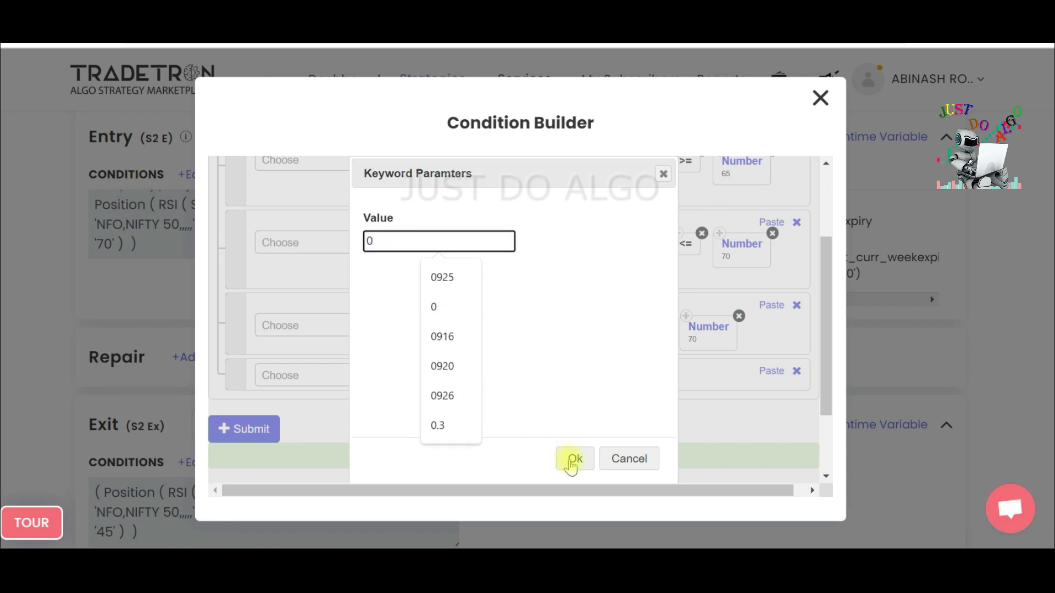
pyautogui.click(572, 459)
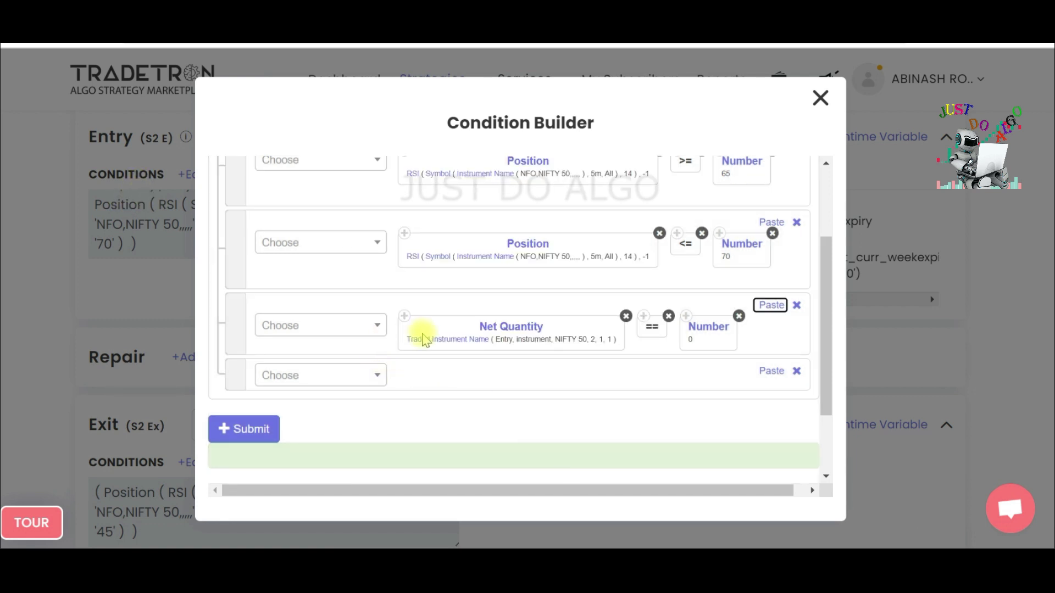
# Step: Copy the Net Quantity, == and Number 0 blocks into the empty last row of Set 2's entry conditions
pyautogui.click(403, 321)
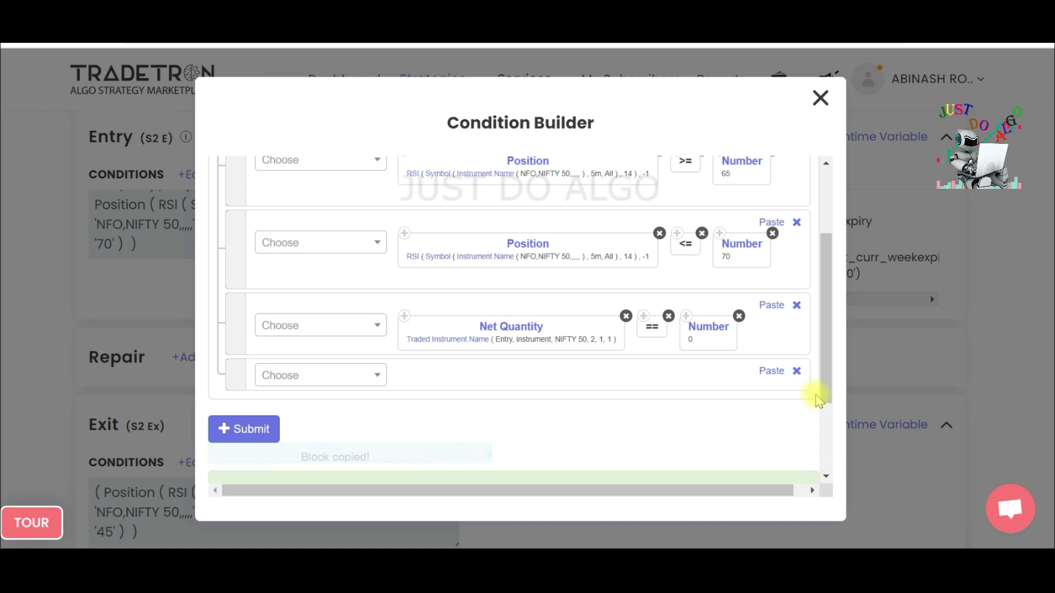
pyautogui.click(757, 378)
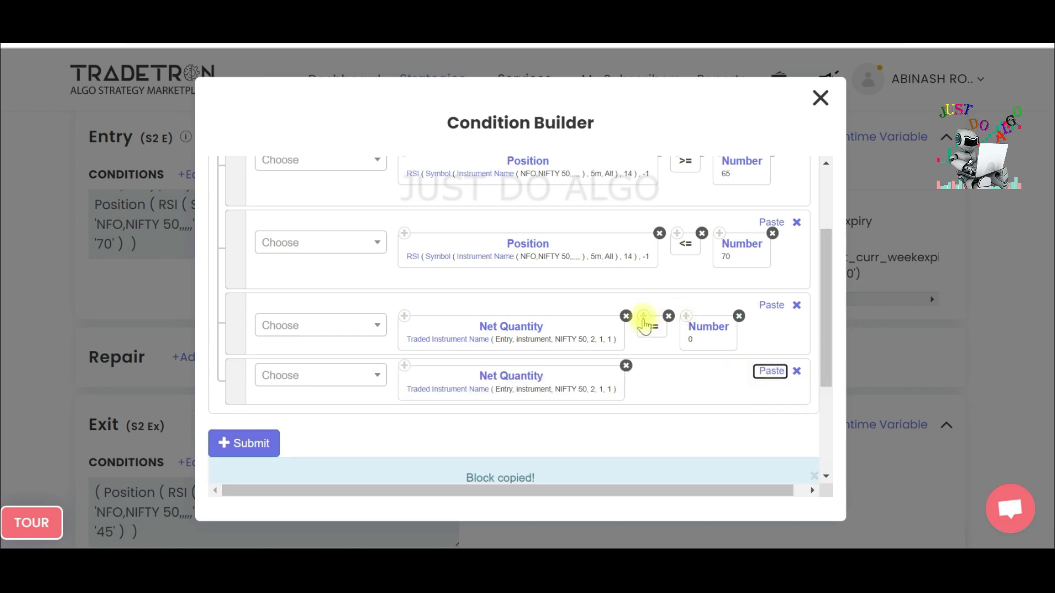
pyautogui.click(687, 321)
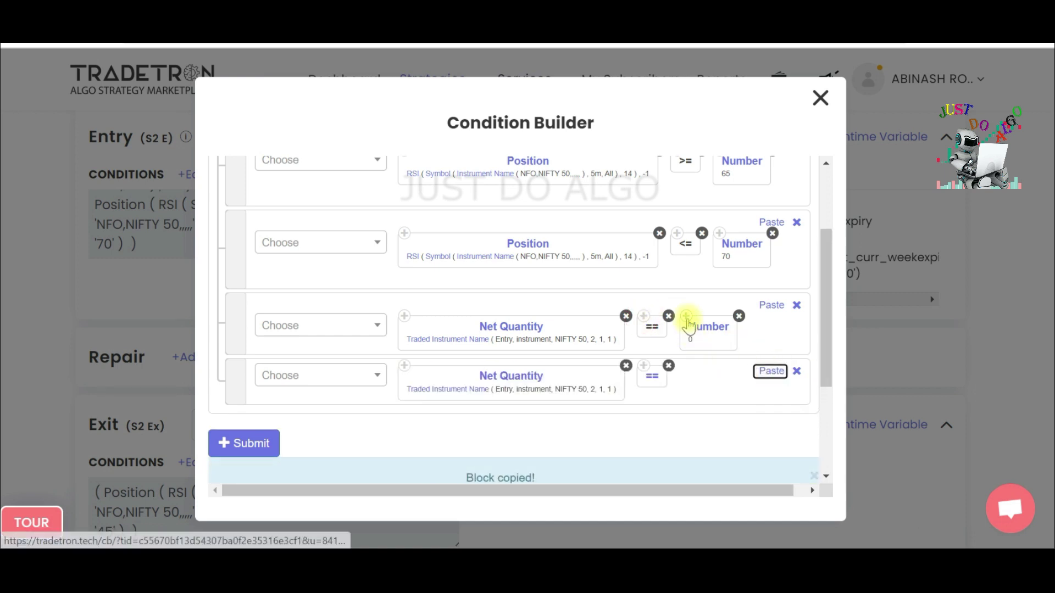
pyautogui.click(758, 371)
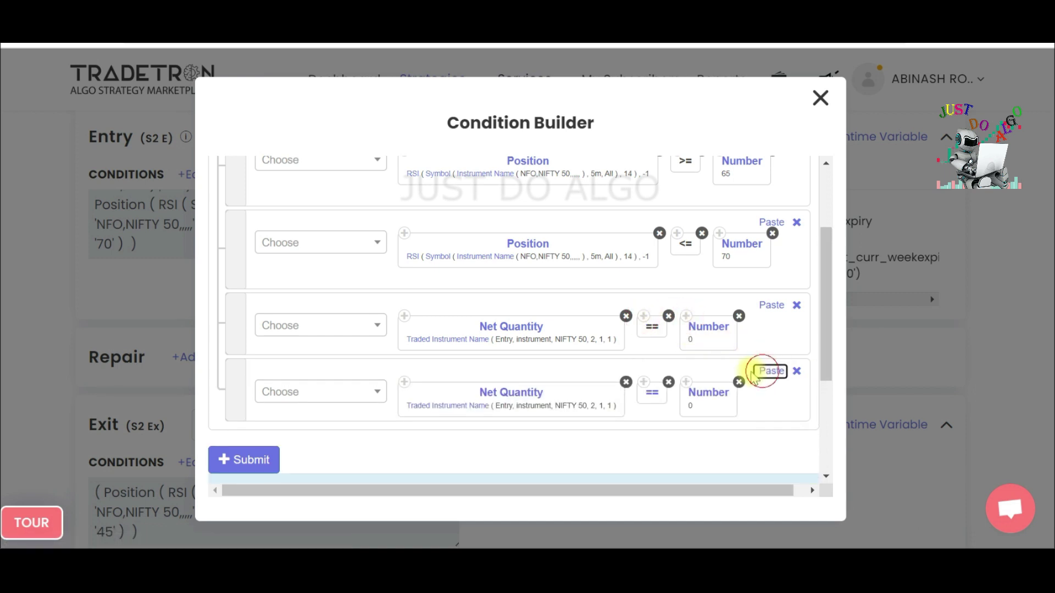
# Step: Set the copied traded instrument's set number to 1, keep leg number 1, and submit Set 2's entry conditions
pyautogui.click(415, 407)
pyautogui.moveTo(297, 428); pyautogui.dragTo(254, 427)
pyautogui.write('1')
pyautogui.press('Tab')
pyautogui.press('Tab')
pyautogui.write('1')
pyautogui.click(654, 455)
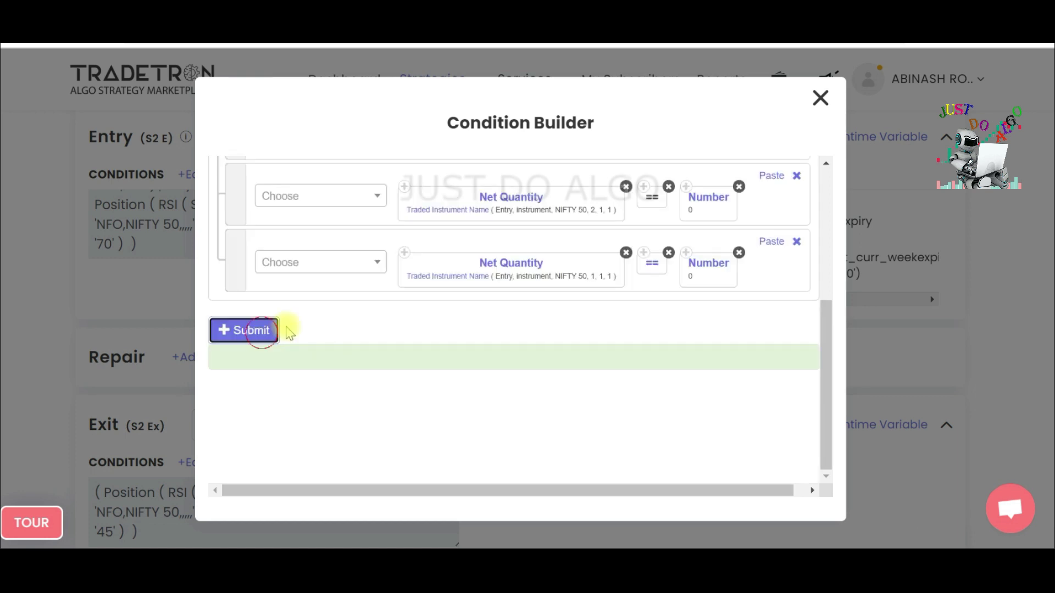
pyautogui.click(258, 331)
pyautogui.click(821, 98)
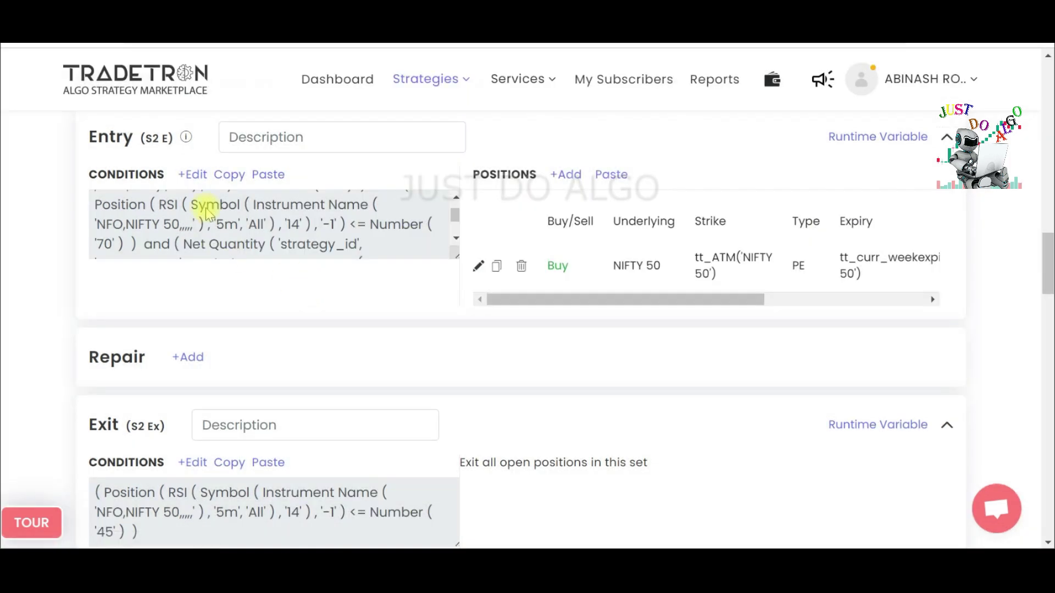
# Step: Review Set 2's entry time, RSI and Net Quantity conditions, submit them again and close the builder
pyautogui.click(188, 175)
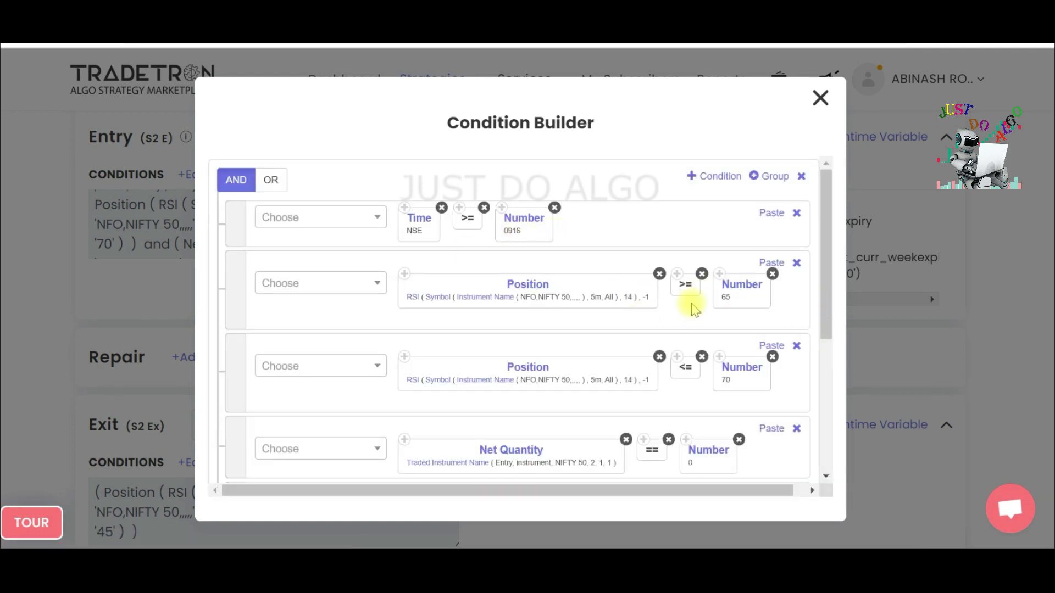
pyautogui.scroll(-3, 736, 330)
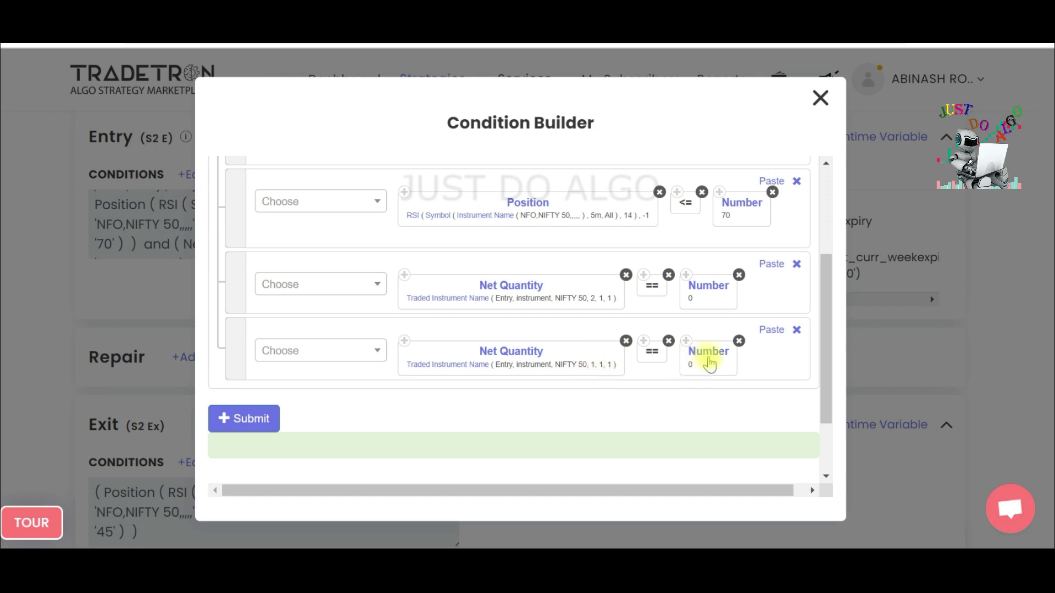
pyautogui.click(274, 417)
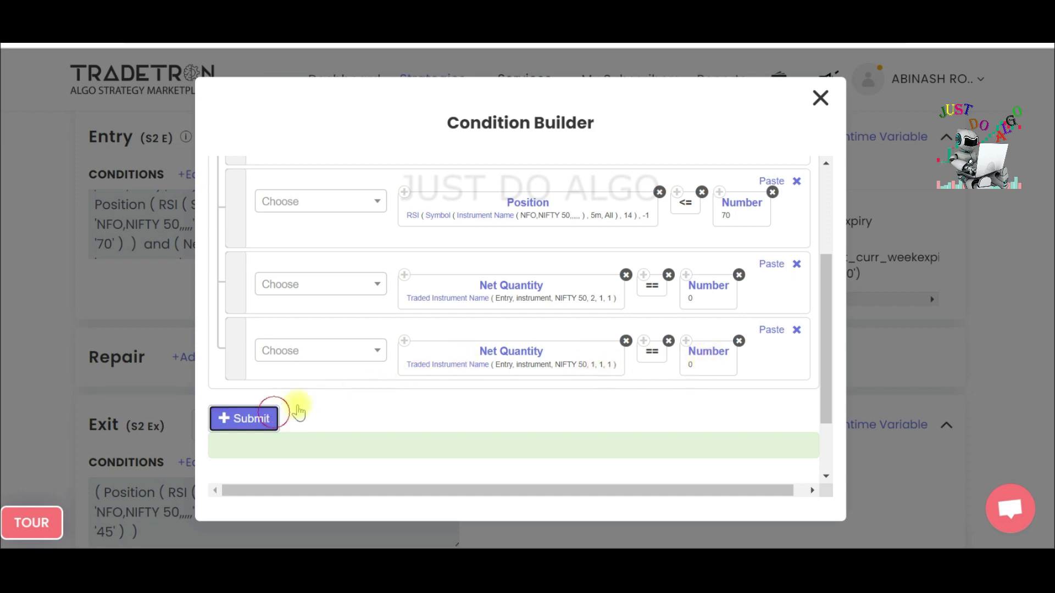
pyautogui.click(819, 99)
# Step: Update the strategy to save the conditions of both sets
pyautogui.moveTo(1046, 270); pyautogui.dragTo(1047, 463)
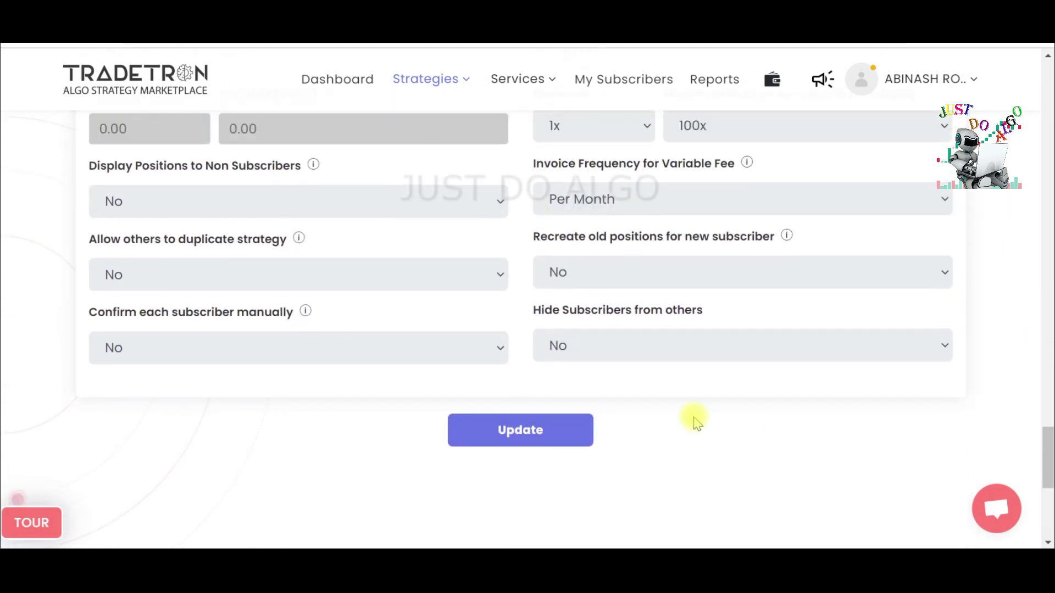
pyautogui.click(558, 428)
pyautogui.click(602, 412)
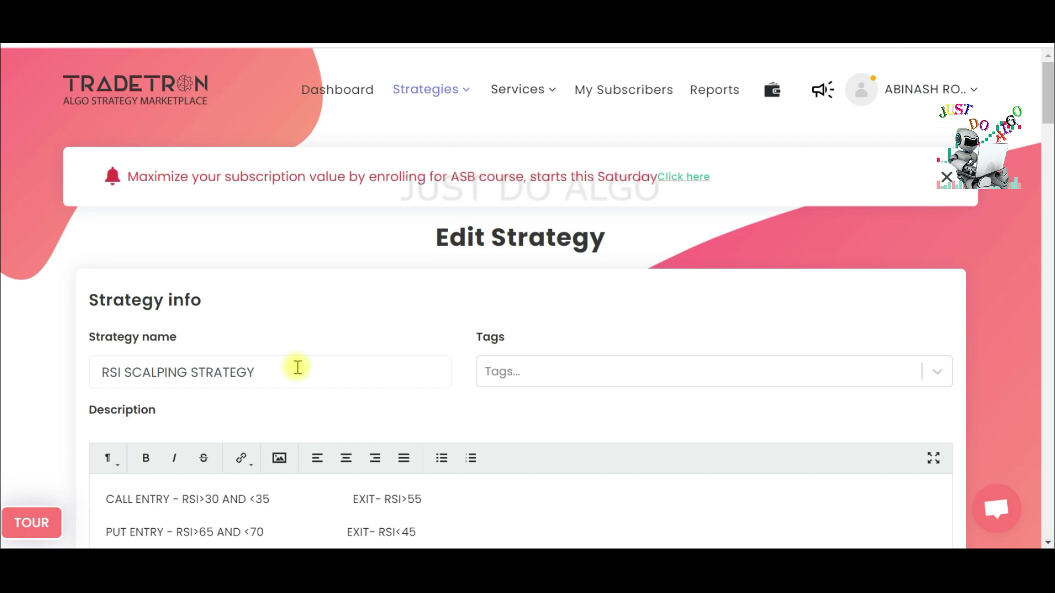
# Step: Review the call and put entry and exit rules in the strategy description
pyautogui.scroll(-3, 292, 374)
pyautogui.moveTo(455, 376); pyautogui.dragTo(82, 335)
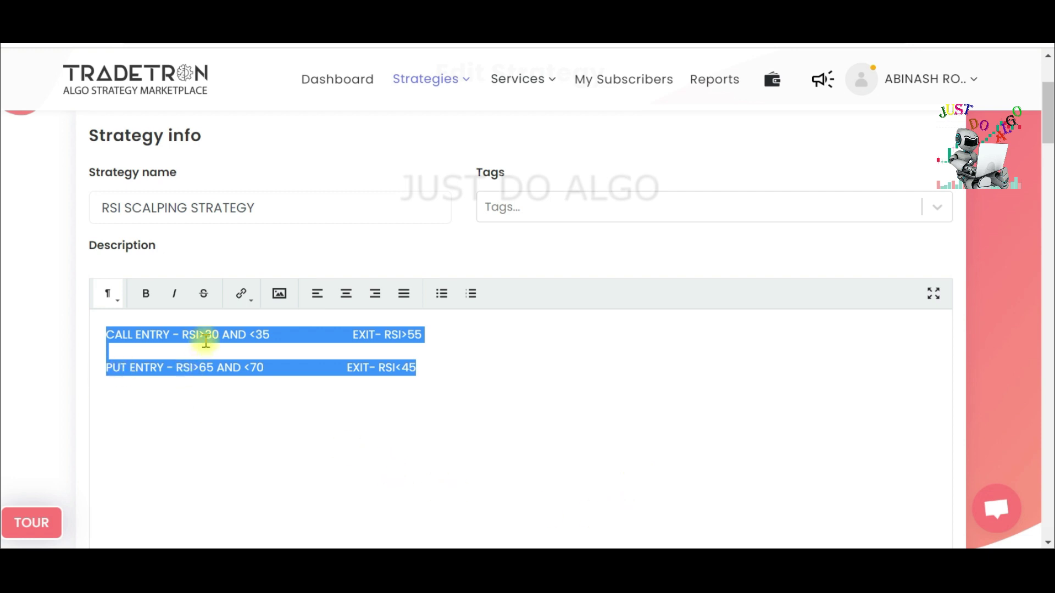
pyautogui.click(184, 399)
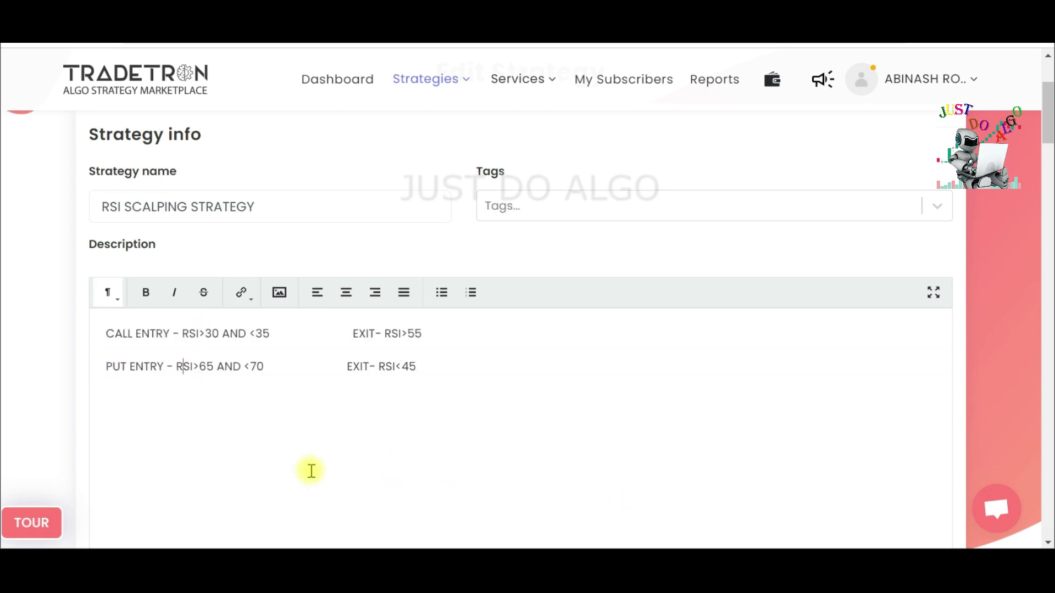
# Step: Review Set 1's entry conditions, check the number in the RSI <= condition, and close the builder without submitting
pyautogui.scroll(-10, 297, 469)
pyautogui.click(193, 370)
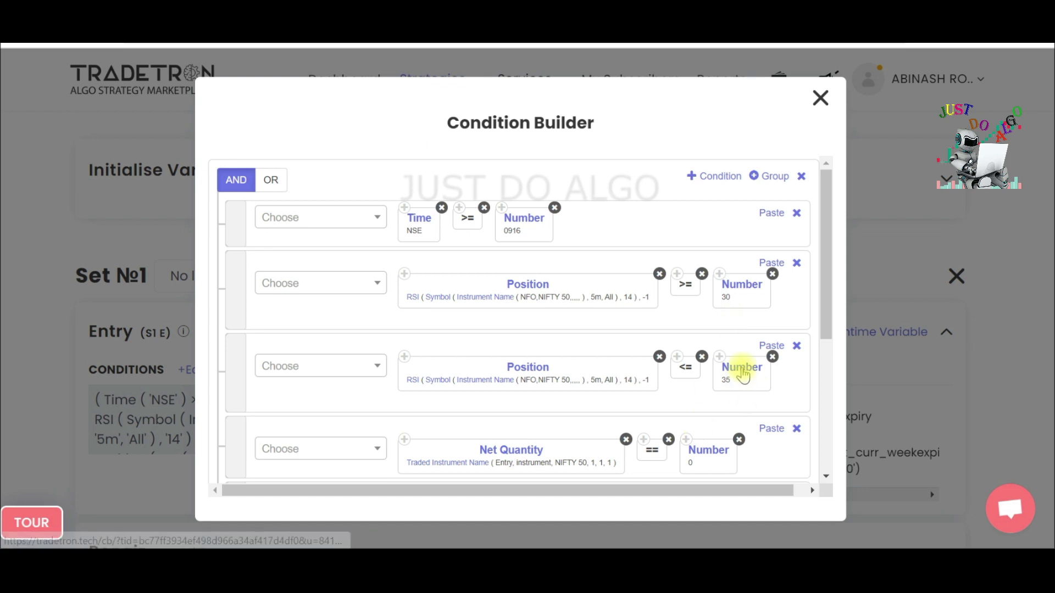
pyautogui.click(736, 374)
pyautogui.doubleClick(387, 242)
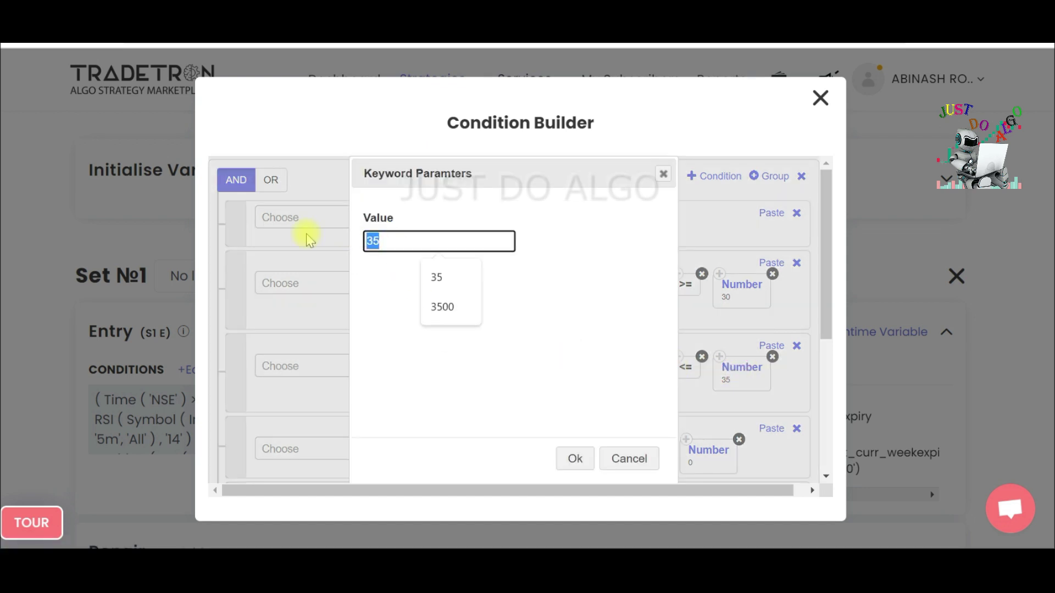
pyautogui.click(637, 459)
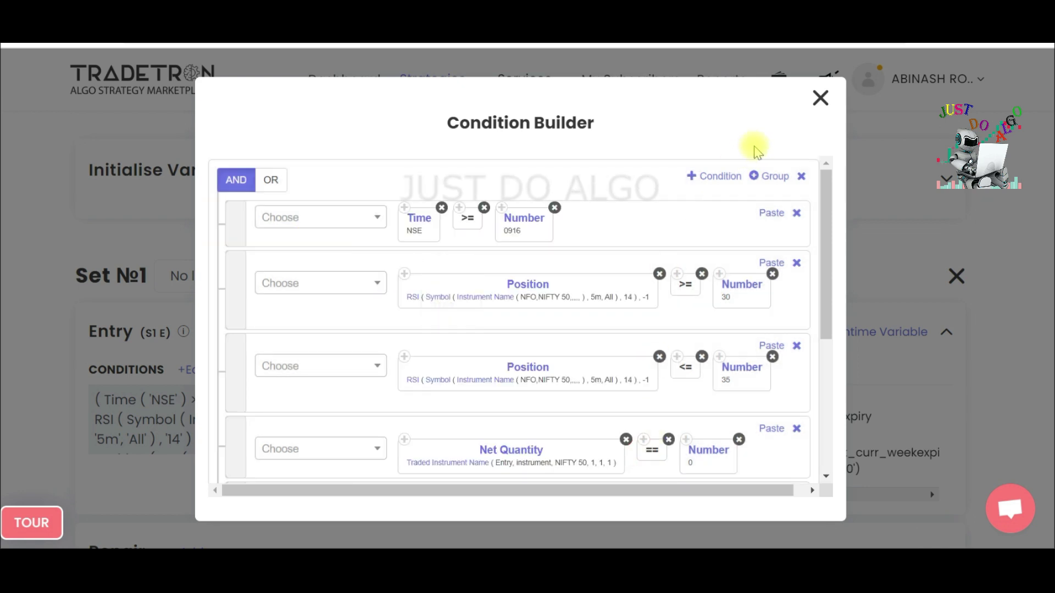
pyautogui.click(821, 98)
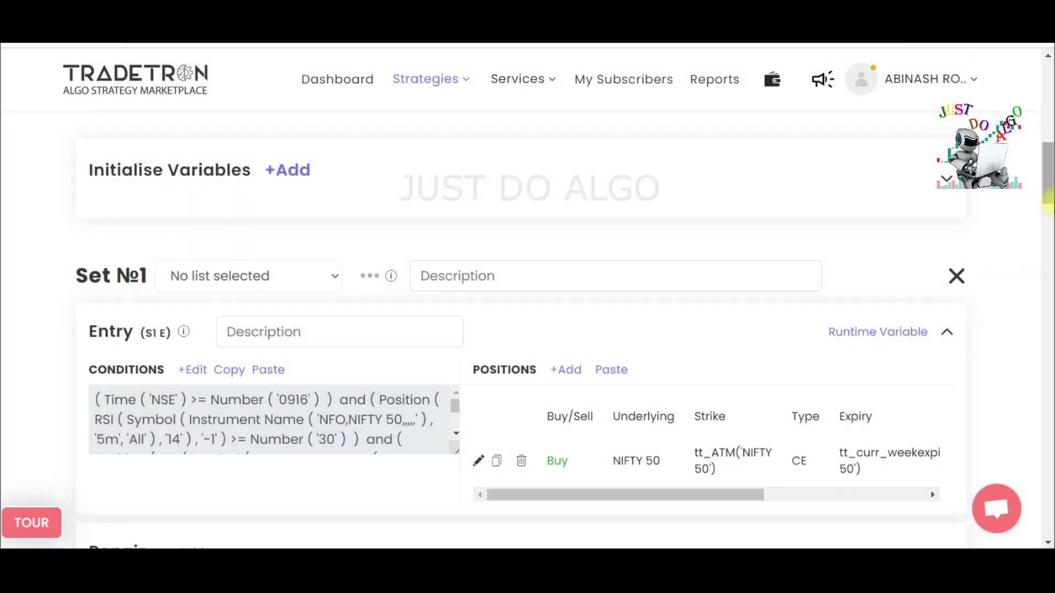